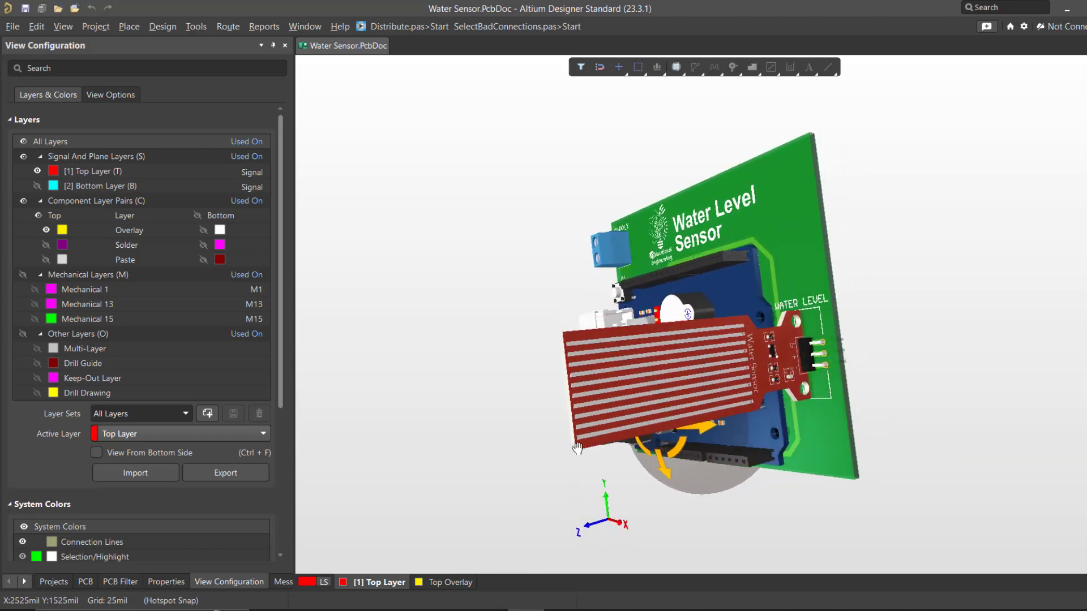
Step: Inspect the supply terminal and Arduino area of the water level sensor board in 3D and switch to the 2D layout
{"action": "scroll", "coordinate": [603, 226], "scroll_direction": "up", "scroll_amount": 3, "text": "ctrl"}
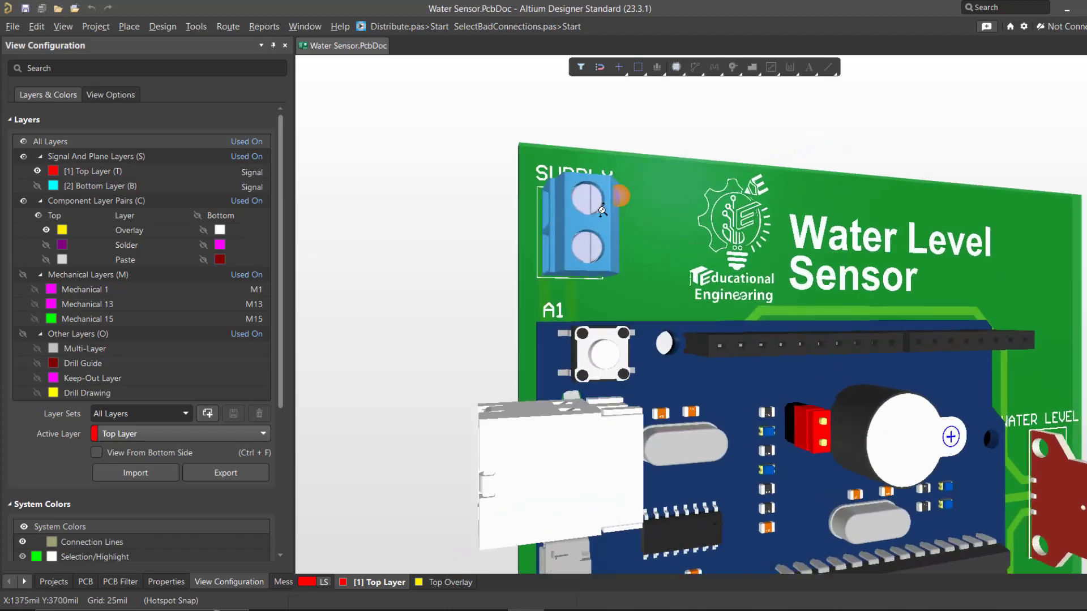
{"action": "right_click_drag", "start_coordinate": [603, 223], "coordinate": [776, 233], "text": "shift"}
{"action": "right_click_drag", "start_coordinate": [806, 391], "coordinate": [546, 323]}
{"action": "key", "text": "2"}
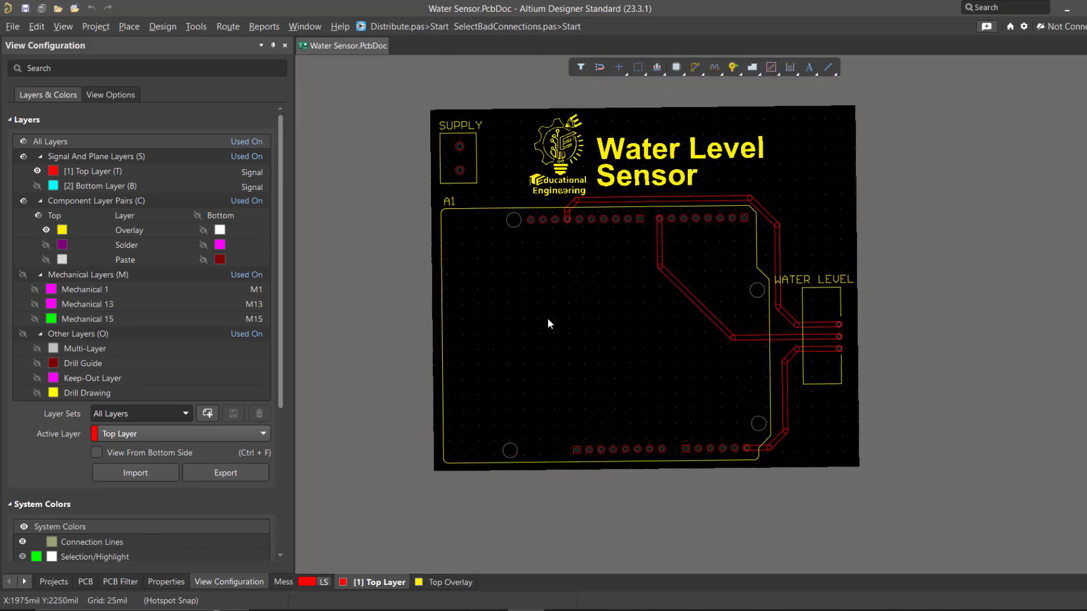
Step: Select the top-layer track running from the upper header to the middle water level sensor pad and view it on the 3D board
{"action": "middle_click_drag", "start_coordinate": [668, 286], "coordinate": [677, 269]}
{"action": "left_click", "coordinate": [658, 236], "text": "ctrl"}
{"action": "middle_click_drag", "start_coordinate": [610, 277], "coordinate": [602, 286]}
{"action": "key", "text": "3"}
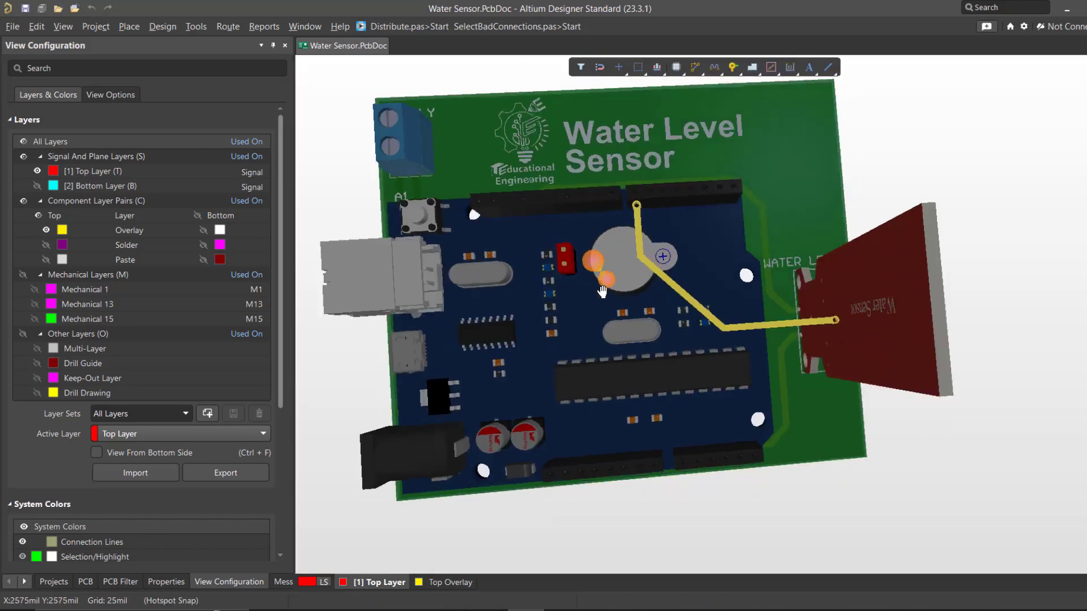
{"action": "right_click_drag", "start_coordinate": [656, 352], "coordinate": [620, 411], "text": "shift"}
{"action": "right_click_drag", "start_coordinate": [926, 482], "coordinate": [871, 464], "text": "shift"}
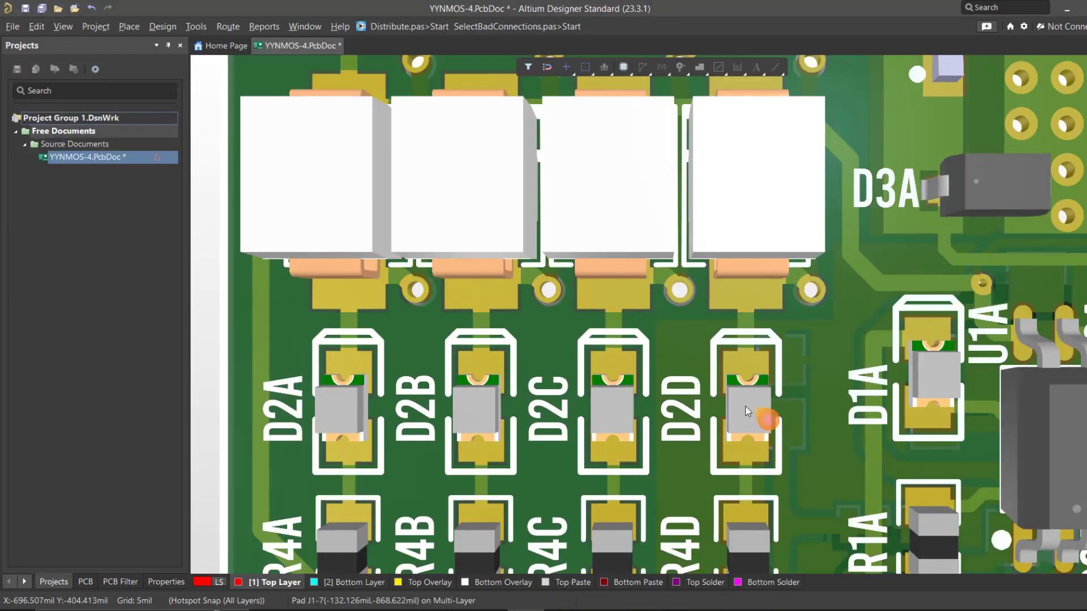
{"action": "left_click_drag", "start_coordinate": [764, 418], "coordinate": [890, 384]}
{"action": "right_click_drag", "start_coordinate": [875, 426], "coordinate": [749, 379]}
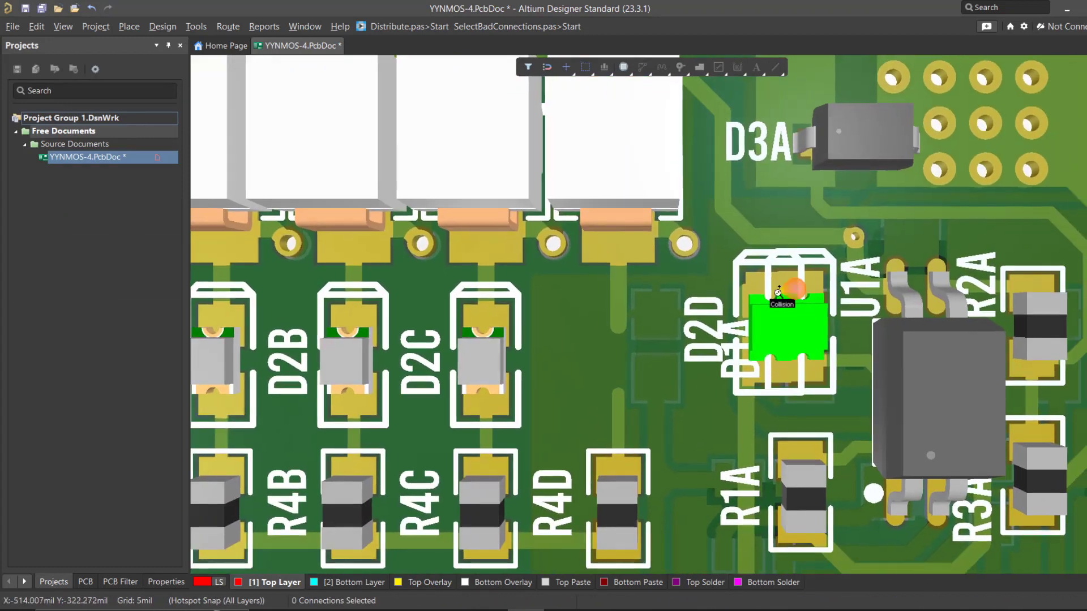
Step: Examine the collision between D2D and D1A on the YYNMOS-4 board and undo D2D's move
{"action": "middle_click_drag", "start_coordinate": [779, 296], "coordinate": [798, 344]}
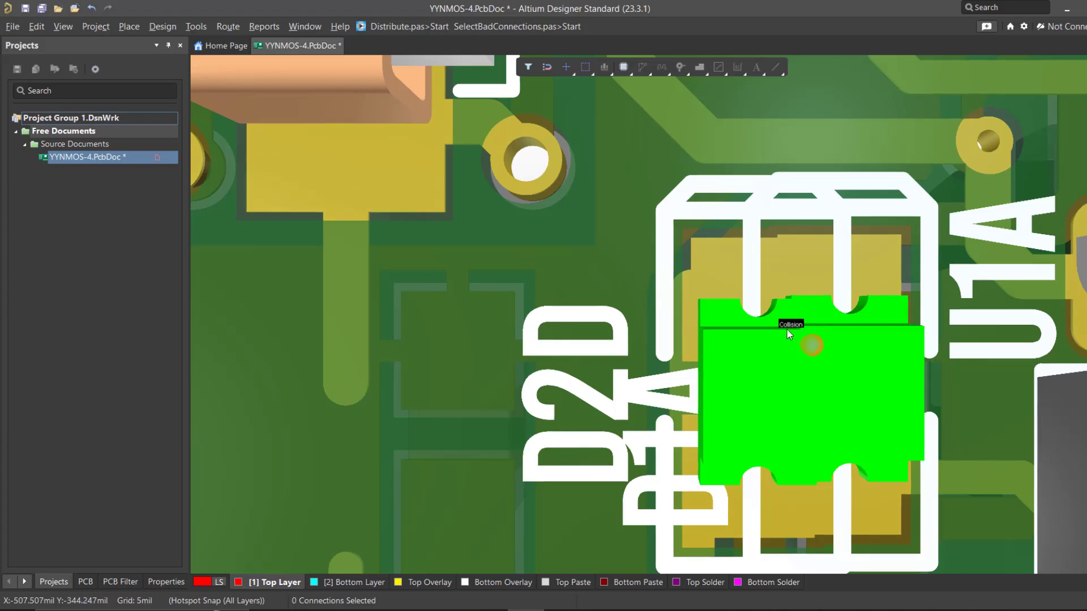
{"action": "scroll", "coordinate": [775, 340], "scroll_direction": "down", "scroll_amount": 4, "text": "ctrl"}
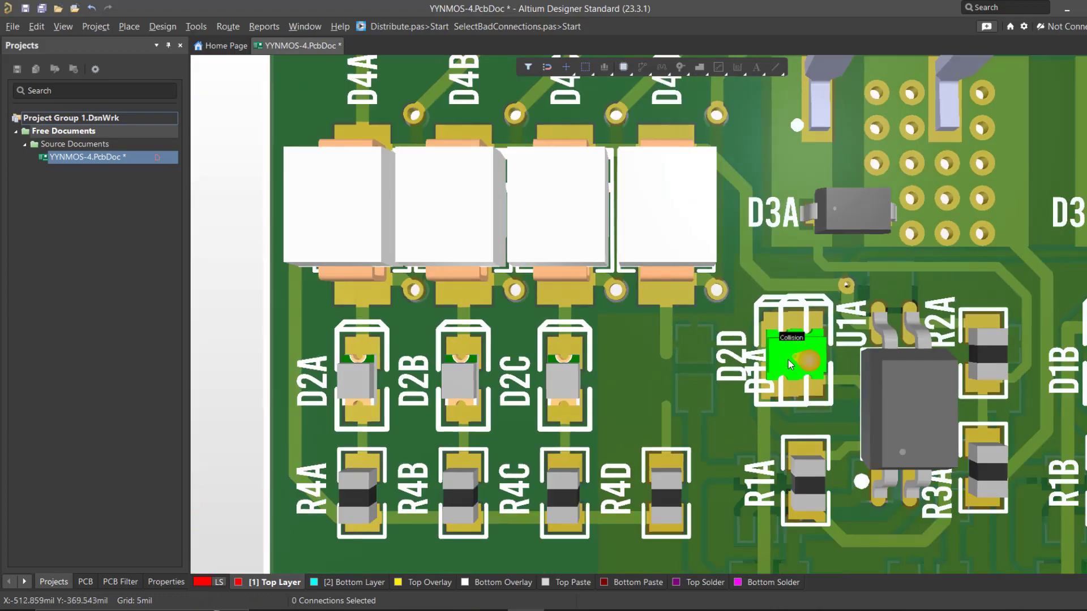
{"action": "key", "text": "ctrl+z"}
Step: Move component D2D against D4D so their 3D bodies collide, and examine the overlap up close
{"action": "scroll", "coordinate": [718, 369], "scroll_direction": "up", "scroll_amount": 2, "text": "ctrl"}
{"action": "left_click_drag", "start_coordinate": [647, 385], "coordinate": [713, 216]}
{"action": "right_click_drag", "start_coordinate": [716, 218], "coordinate": [747, 220]}
{"action": "scroll", "coordinate": [754, 281], "scroll_direction": "up", "scroll_amount": 5, "text": "ctrl"}
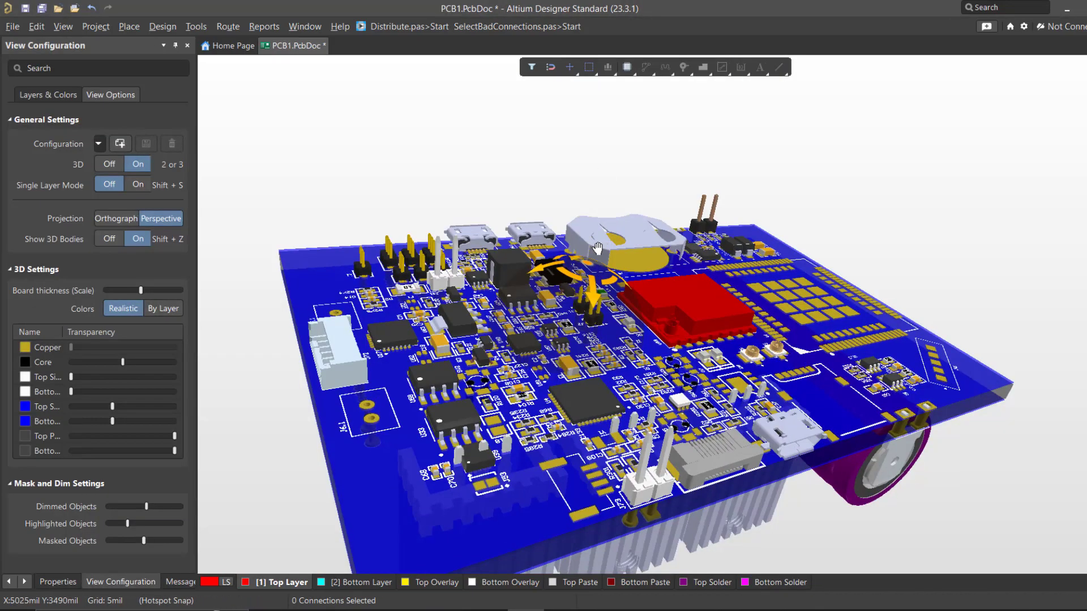
Step: Inspect the three heatsinks and the purple cylindrical component on the PCB1 board in 3D from different angles
{"action": "right_click_drag", "start_coordinate": [546, 295], "coordinate": [546, 106], "text": "shift"}
{"action": "right_click", "coordinate": [546, 107]}
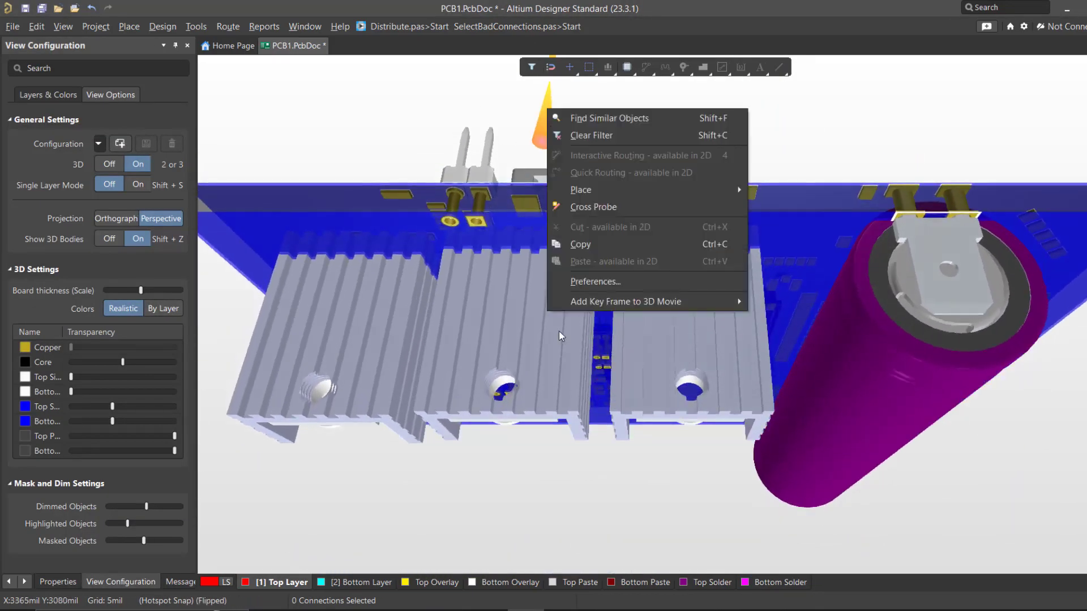
{"action": "right_click_drag", "start_coordinate": [527, 383], "coordinate": [546, 51]}
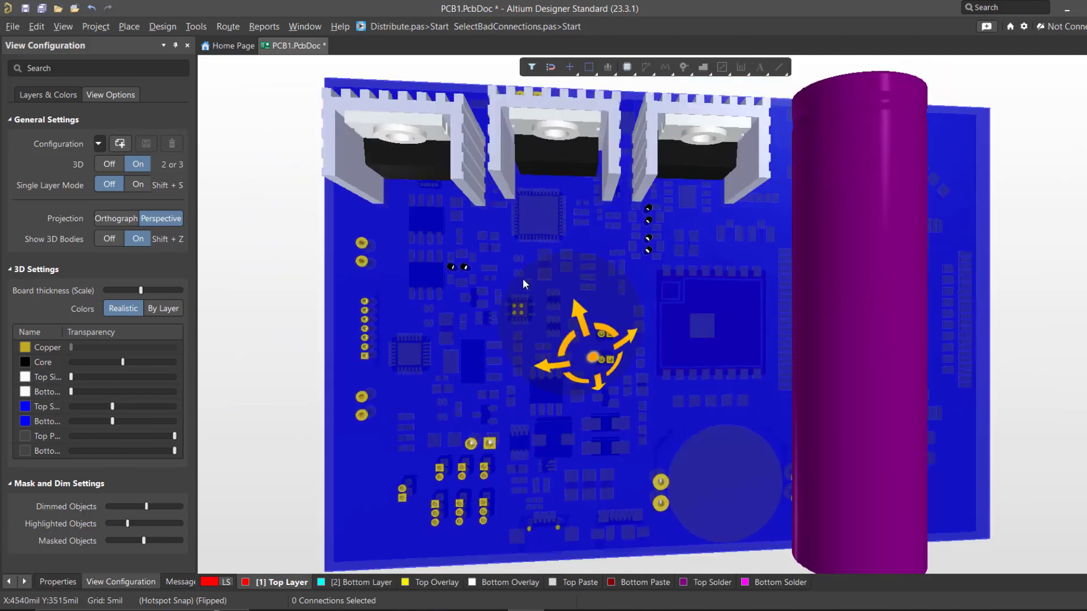
{"action": "right_click_drag", "start_coordinate": [532, 307], "coordinate": [611, 139]}
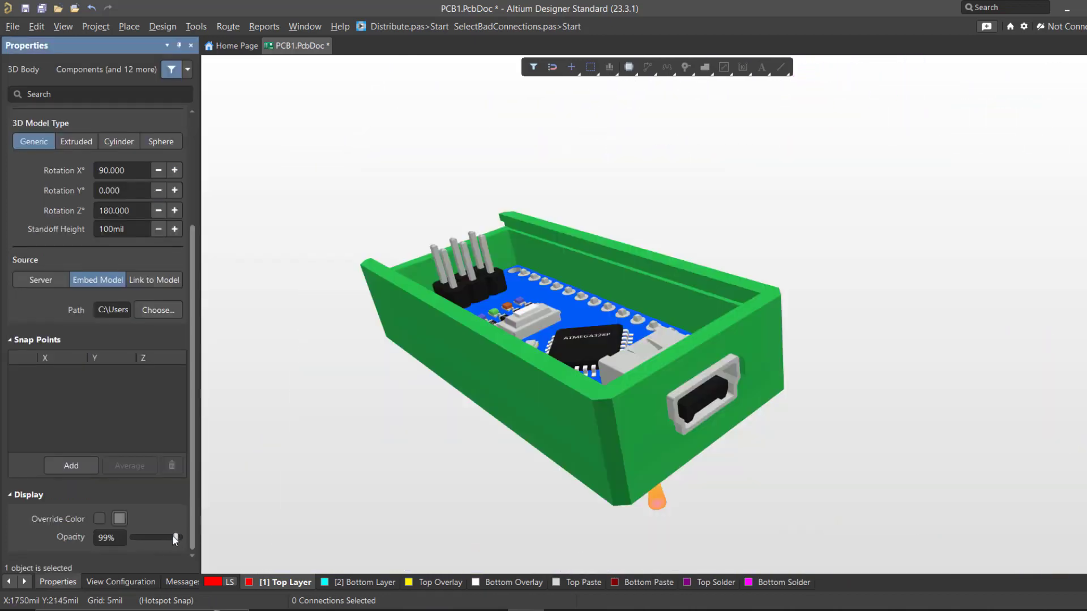
Step: Lower the opacity of the green enclosure's 3D body
{"action": "left_click_drag", "start_coordinate": [146, 537], "coordinate": [146, 537]}
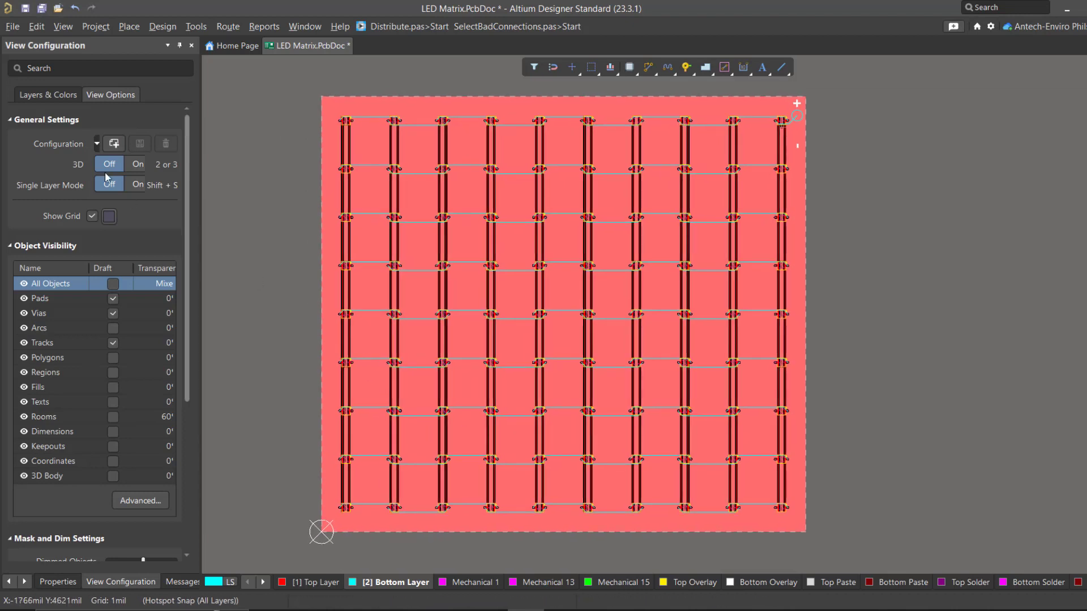
Step: Export the LED Matrix board in PDF3D format with the default settings and rotate the exported model in Adobe Acrobat
{"action": "left_click", "coordinate": [12, 27]}
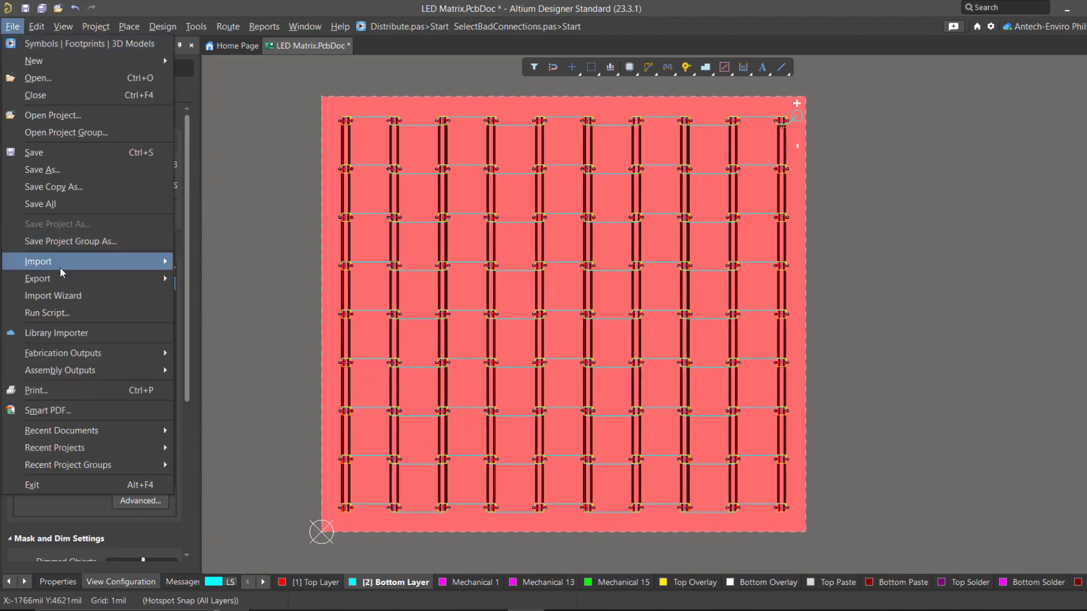
{"action": "mouse_move", "coordinate": [65, 282]}
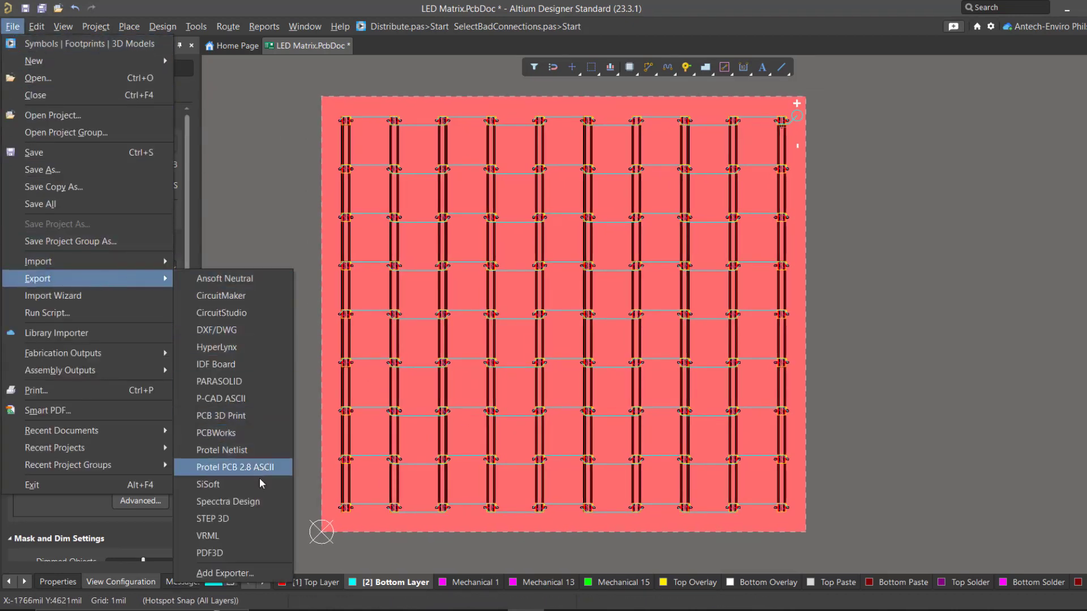
{"action": "left_click", "coordinate": [247, 554]}
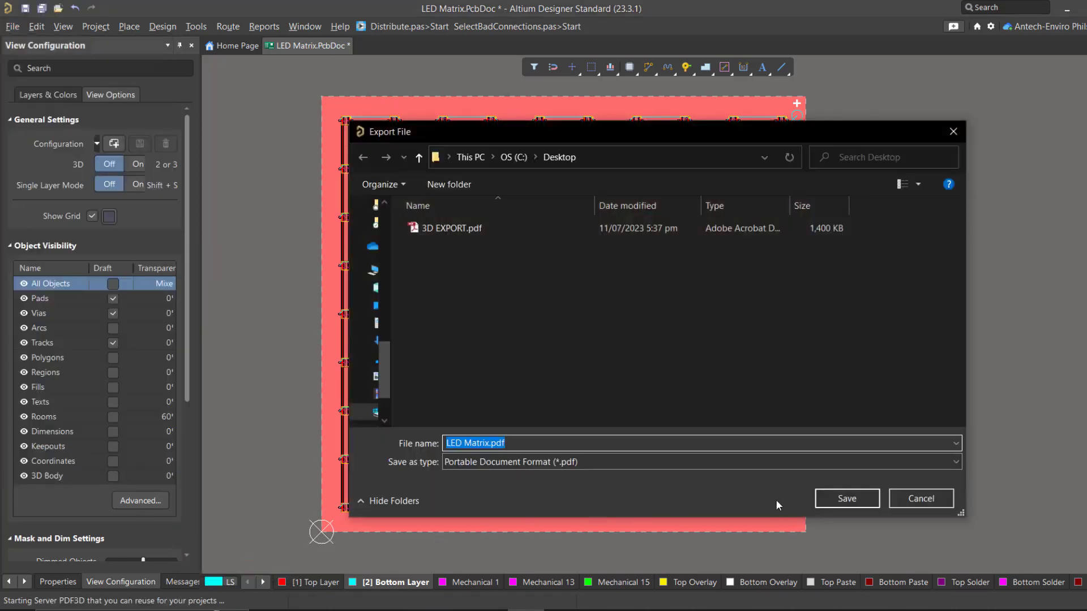
{"action": "left_click", "coordinate": [841, 498]}
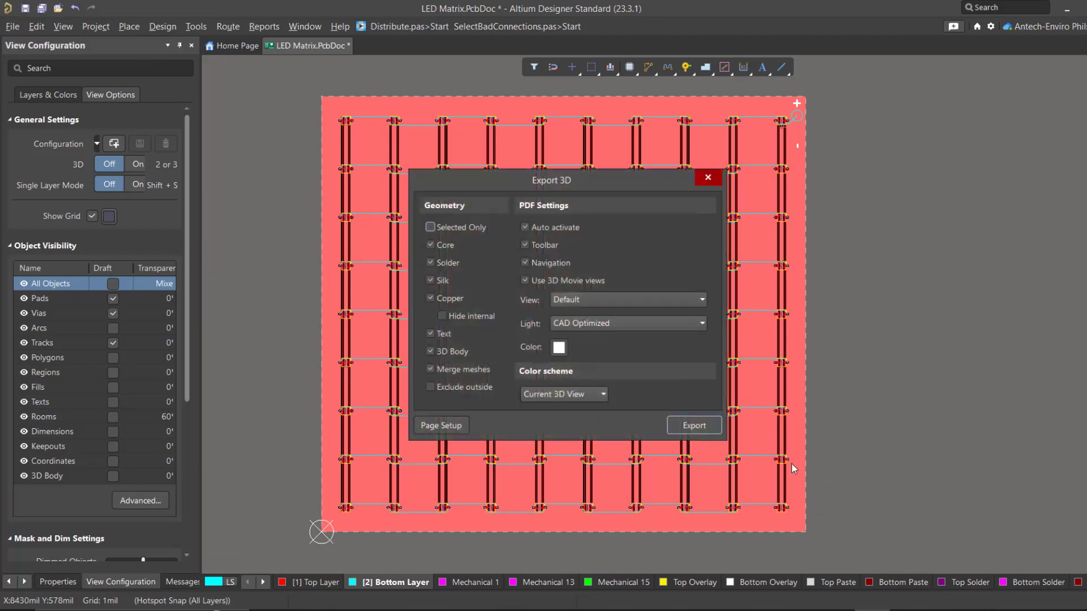
{"action": "left_click", "coordinate": [687, 428]}
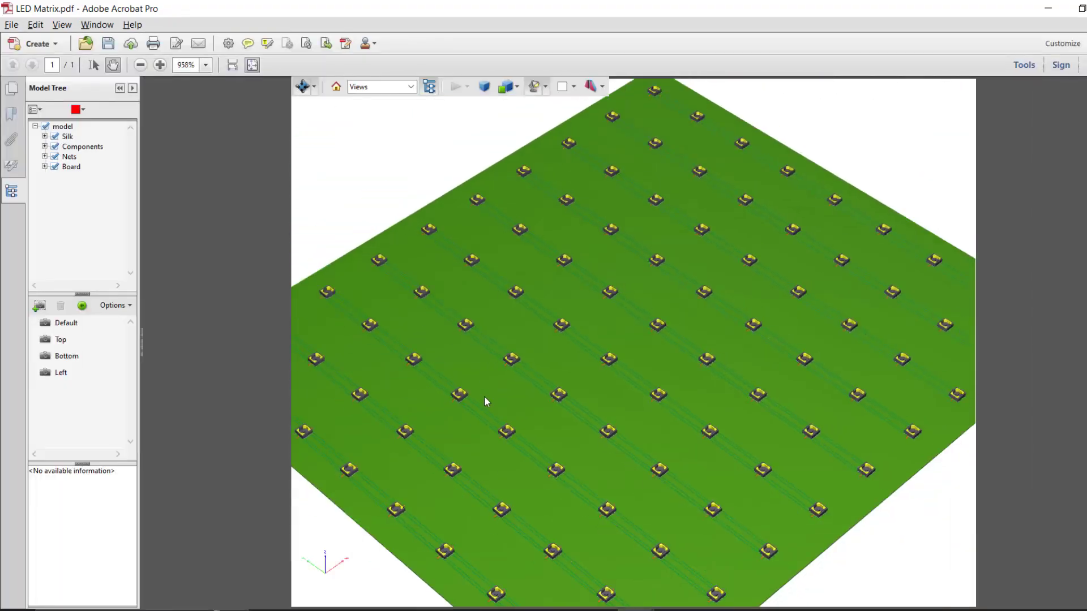
{"action": "left_click_drag", "start_coordinate": [556, 373], "coordinate": [579, 343]}
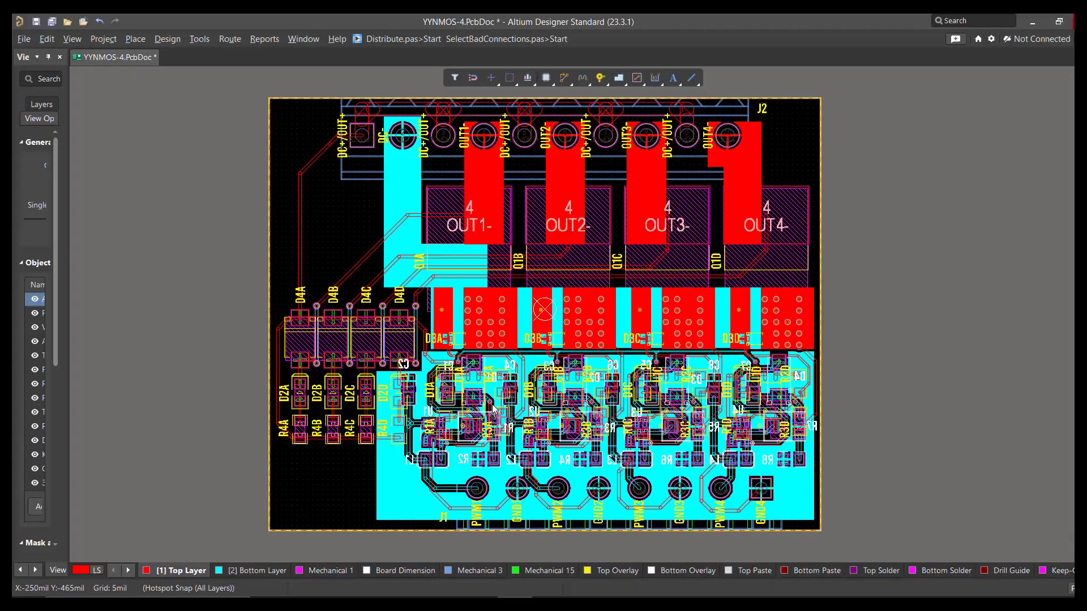
Step: Switch the YYNMOS-4 board from the 2D layout to 3D and back to 2D
{"action": "mouse_move", "coordinate": [492, 408]}
{"action": "right_mouse_down"}
{"action": "mouse_move", "coordinate": [485, 424]}
{"action": "mouse_move", "coordinate": [515, 431]}
{"action": "mouse_move", "coordinate": [454, 386]}
{"action": "mouse_move", "coordinate": [428, 426]}
{"action": "mouse_move", "coordinate": [510, 443]}
{"action": "mouse_move", "coordinate": [497, 414]}
{"action": "right_mouse_up"}
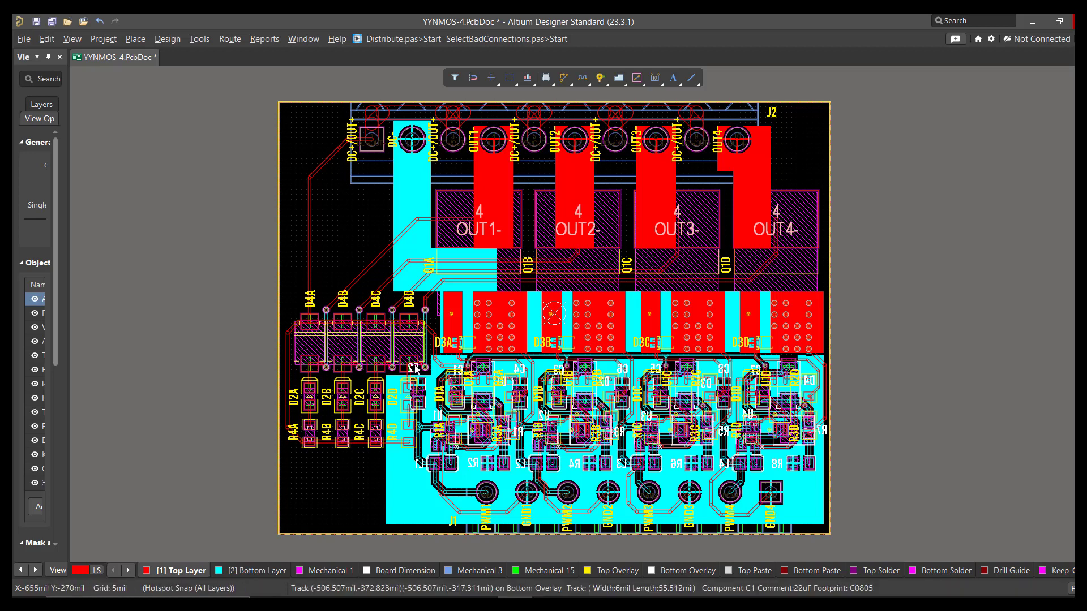
{"action": "mouse_move", "coordinate": [414, 311]}
{"action": "right_mouse_down"}
{"action": "mouse_move", "coordinate": [416, 330]}
{"action": "mouse_move", "coordinate": [402, 319]}
{"action": "right_mouse_up"}
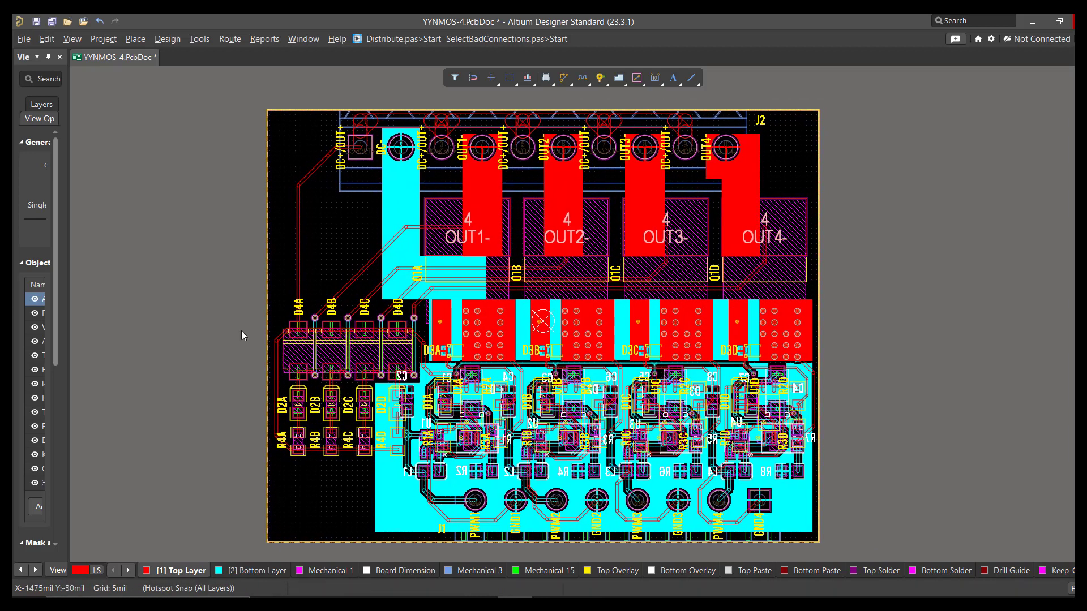
{"action": "right_click_drag", "start_coordinate": [242, 336], "coordinate": [243, 331]}
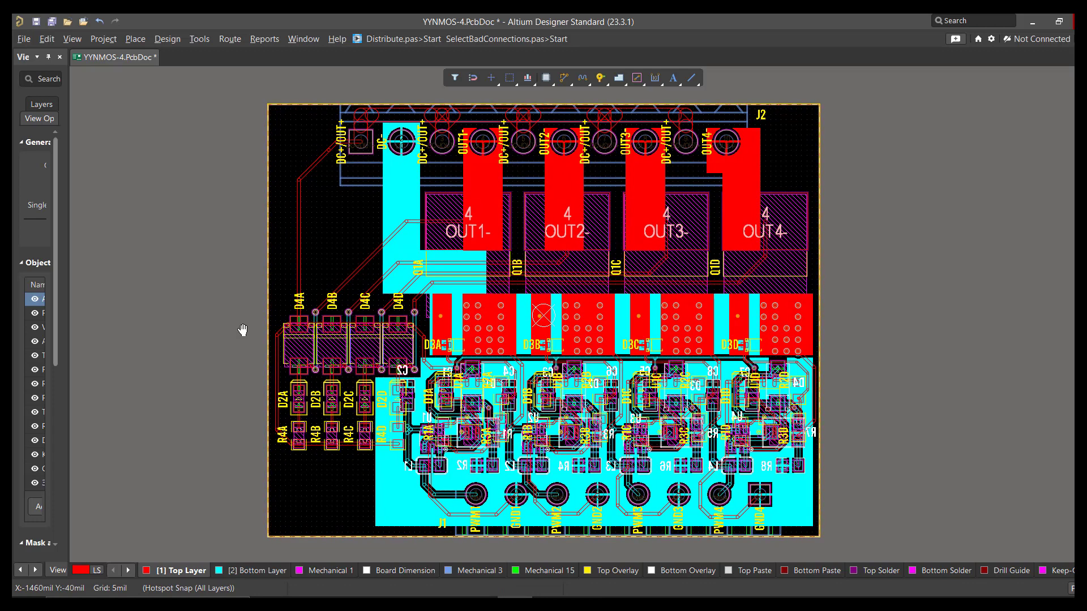
{"action": "key", "text": "3"}
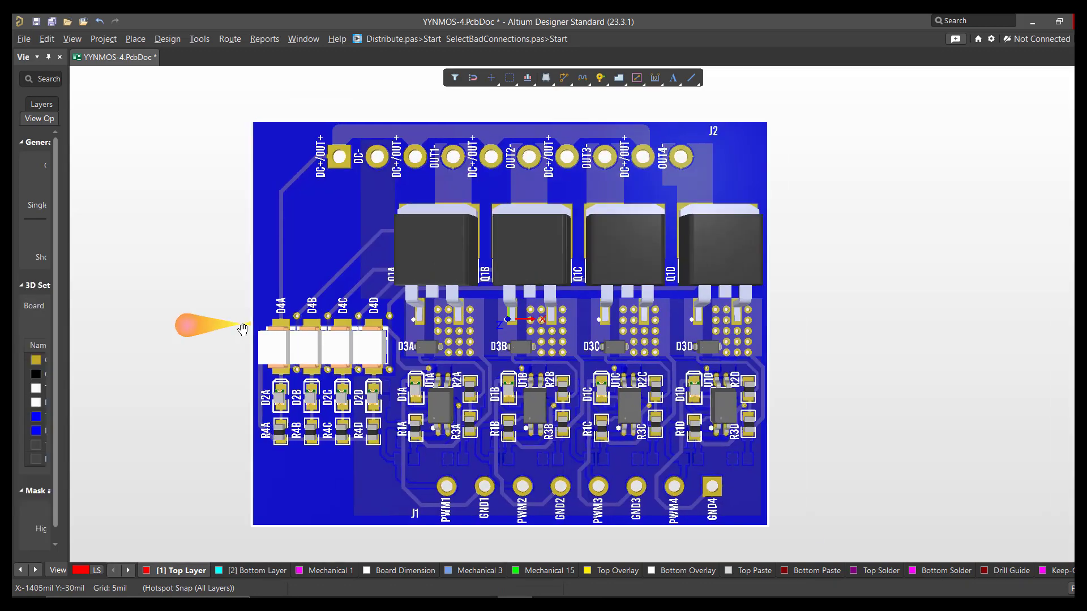
{"action": "right_click_drag", "start_coordinate": [238, 323], "coordinate": [350, 370]}
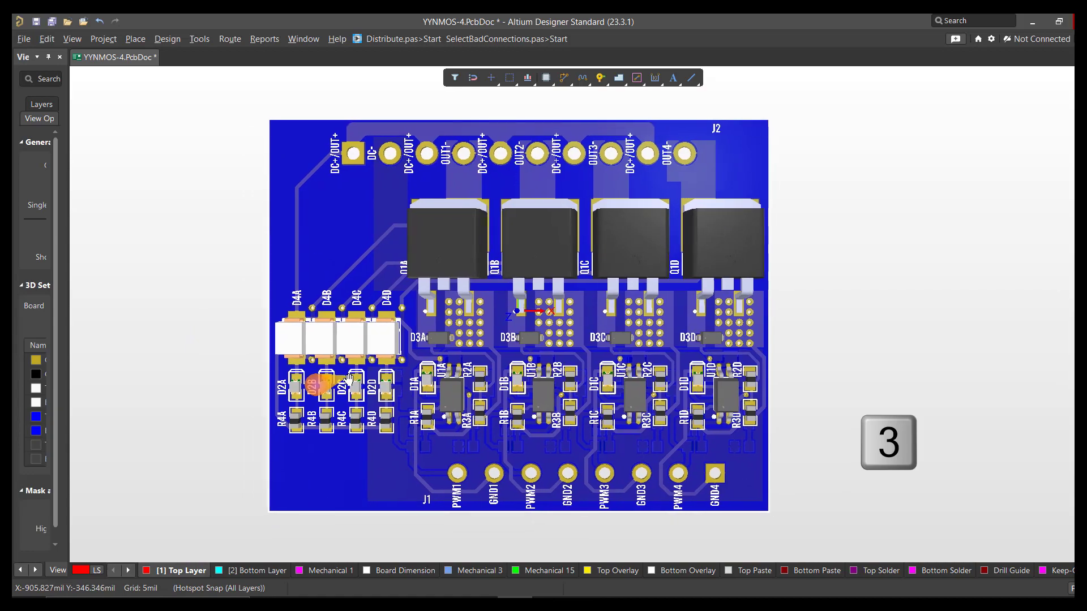
{"action": "key", "text": "2"}
Step: Display the YYNMOS-4 board in 3D Layout Mode
{"action": "left_click", "coordinate": [70, 39]}
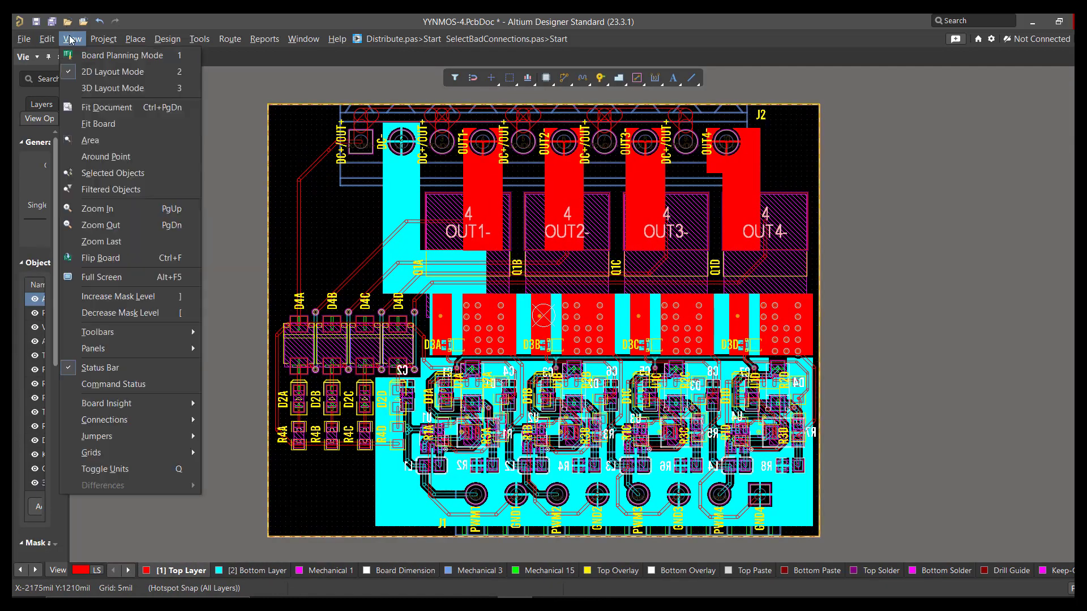
{"action": "left_click", "coordinate": [113, 91]}
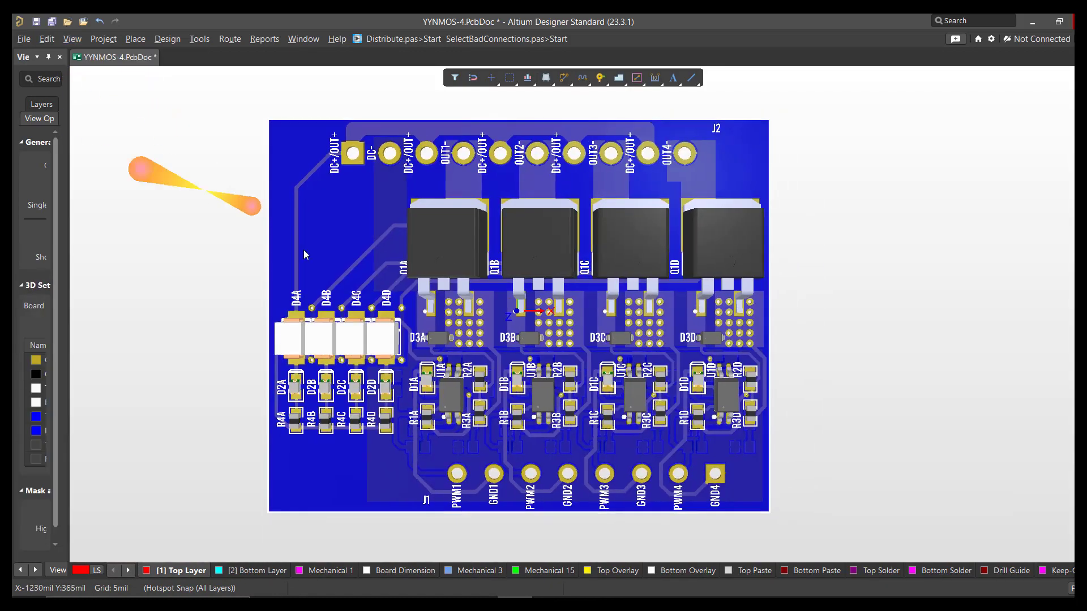
{"action": "right_click_drag", "start_coordinate": [376, 267], "coordinate": [400, 259]}
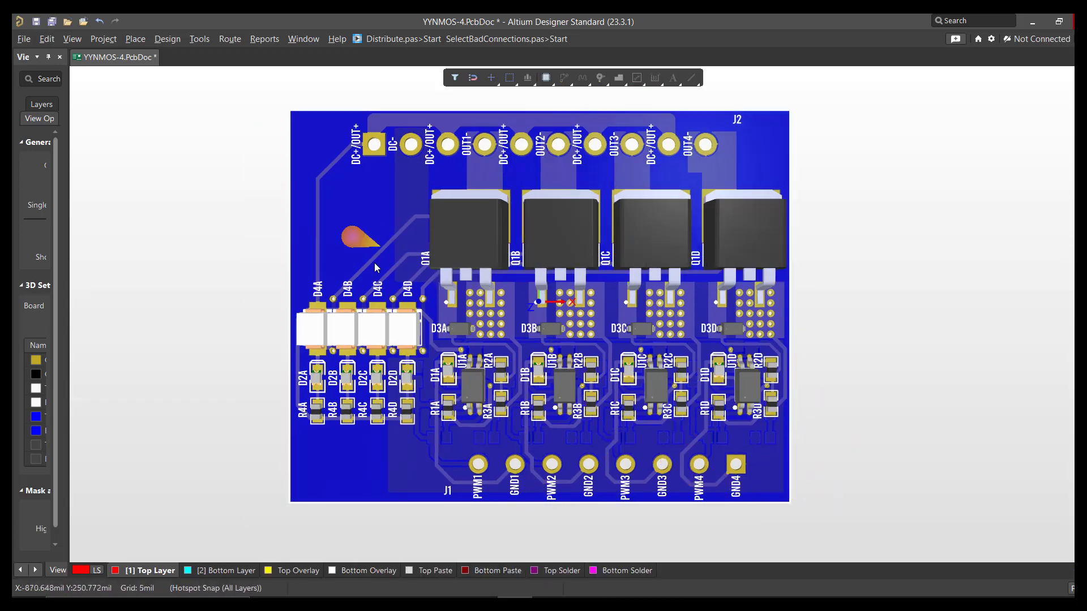
Step: Flip the 3D board to its underside and back to the top side
{"action": "scroll", "coordinate": [563, 357], "scroll_direction": "up", "scroll_amount": 5, "text": "ctrl"}
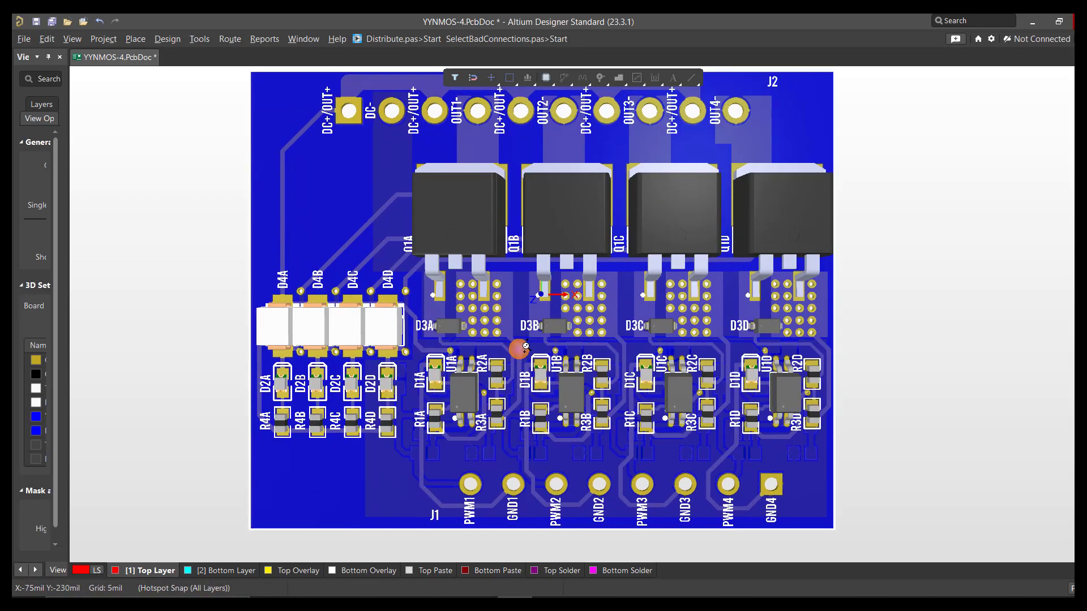
{"action": "scroll", "coordinate": [517, 340], "scroll_direction": "down", "scroll_amount": 3, "text": "ctrl"}
{"action": "scroll", "coordinate": [519, 336], "scroll_direction": "down", "scroll_amount": 2, "text": "ctrl"}
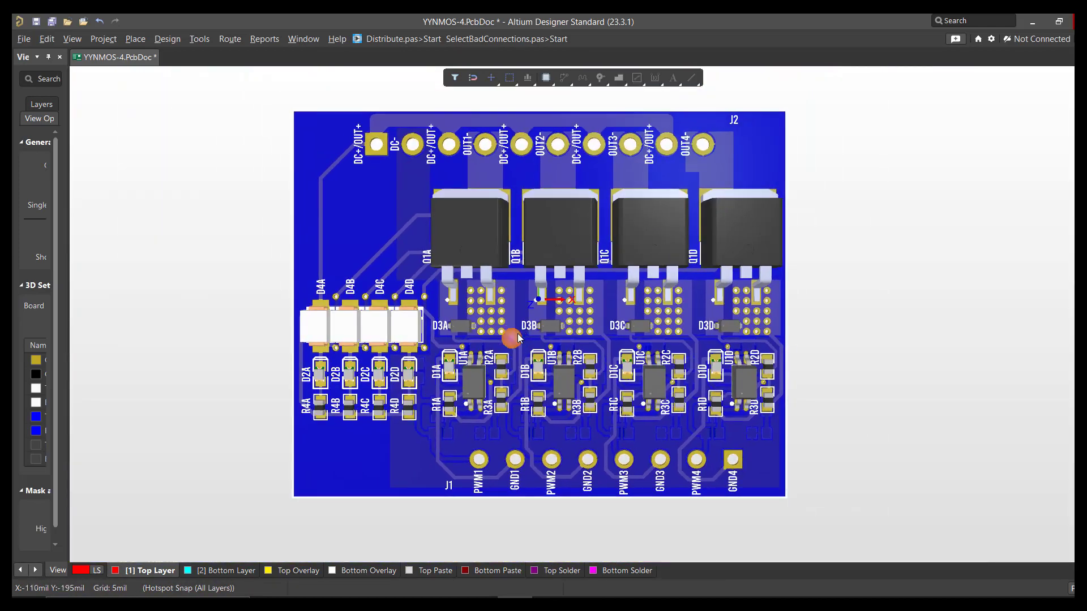
{"action": "key", "text": "v"}
{"action": "key", "text": "b"}
{"action": "key", "text": "v"}
{"action": "key", "text": "b"}
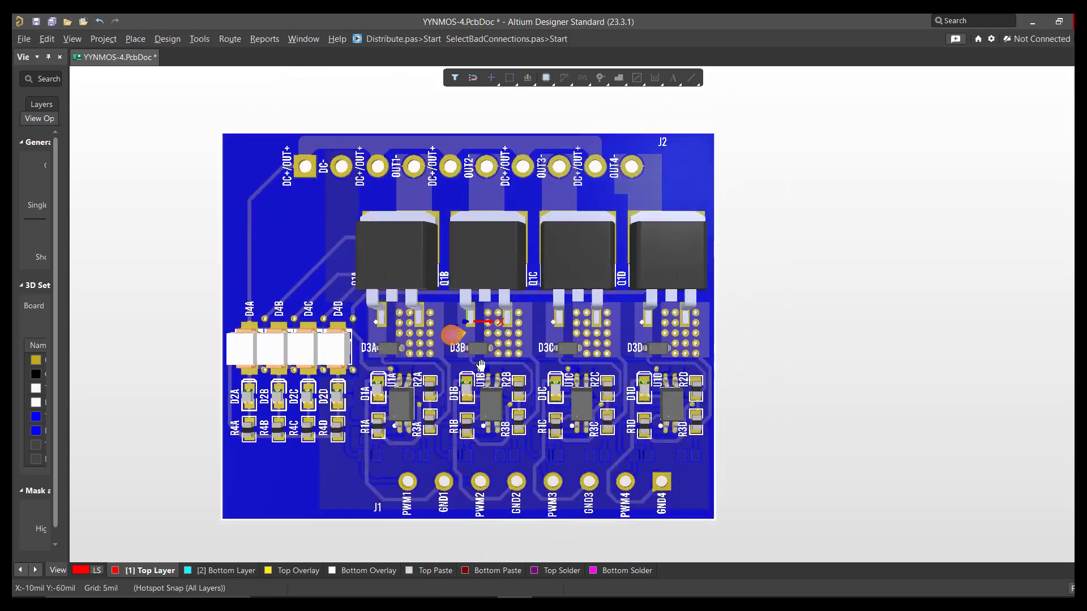
Step: Examine the D3B to D3D component area up close in 3D and return to an overview of the whole board
{"action": "scroll", "coordinate": [531, 315], "scroll_direction": "up", "scroll_amount": 5, "text": "ctrl"}
{"action": "scroll", "coordinate": [537, 314], "scroll_direction": "down", "scroll_amount": 6, "text": "ctrl"}
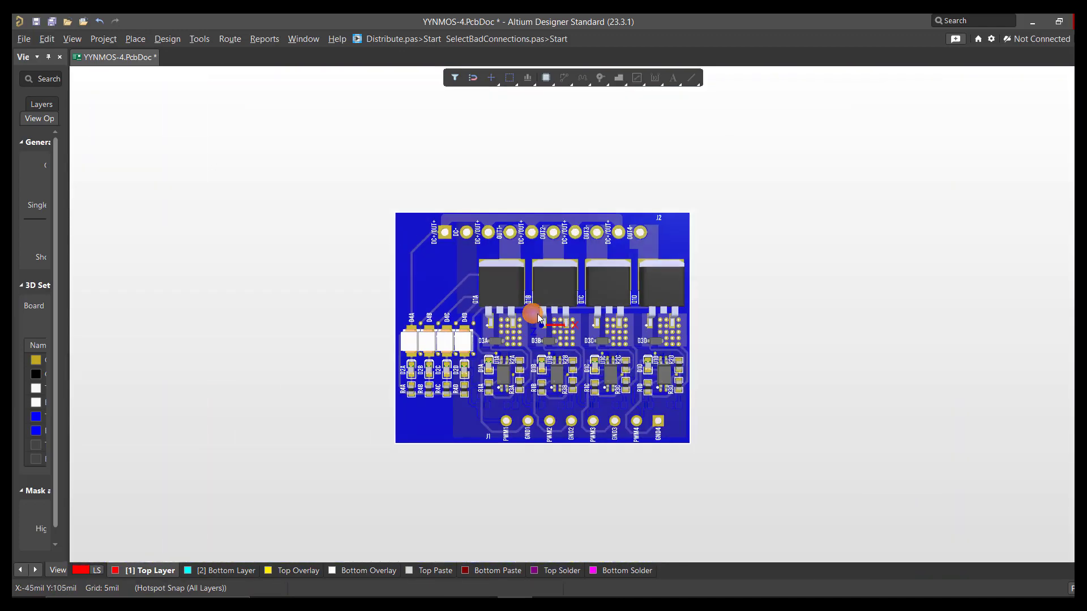
{"action": "scroll", "coordinate": [537, 315], "scroll_direction": "up", "scroll_amount": 3, "text": "ctrl"}
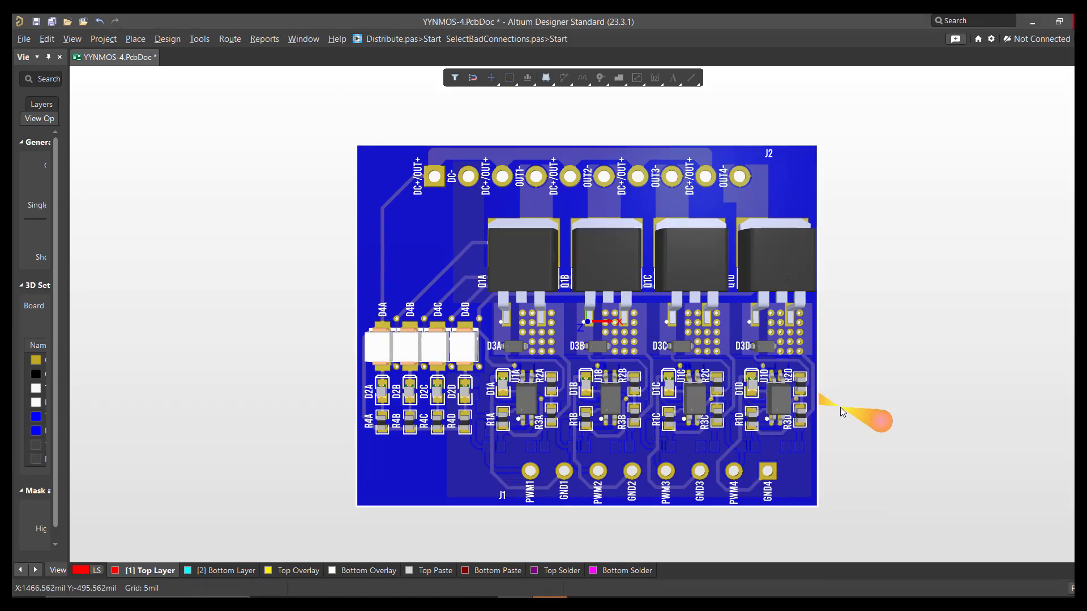
{"action": "scroll", "coordinate": [841, 407], "scroll_direction": "up", "scroll_amount": 5, "text": "ctrl"}
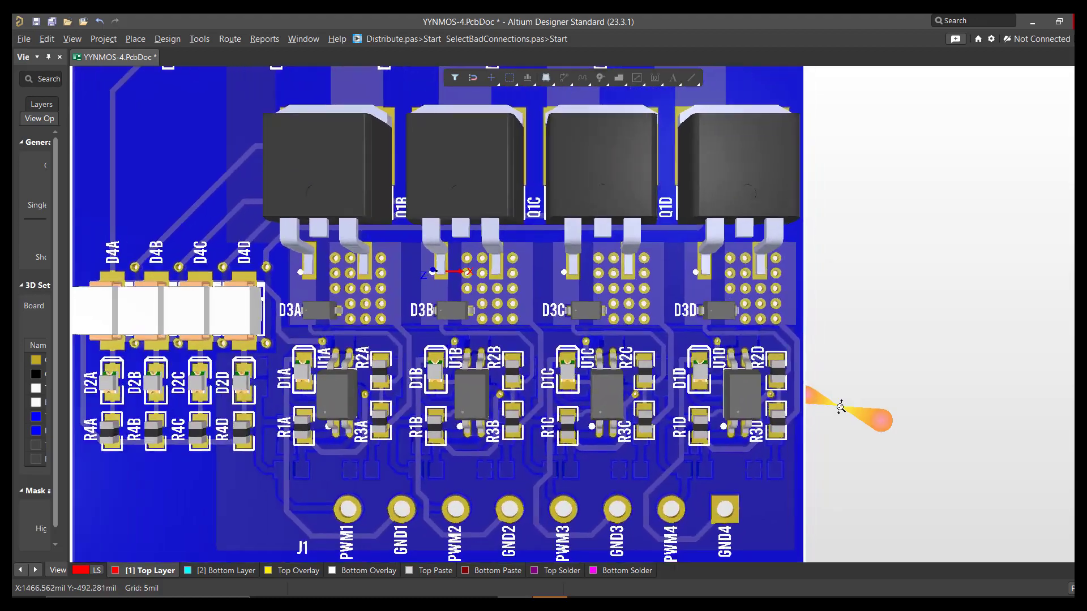
{"action": "scroll", "coordinate": [841, 406], "scroll_direction": "up", "scroll_amount": 6, "text": "ctrl"}
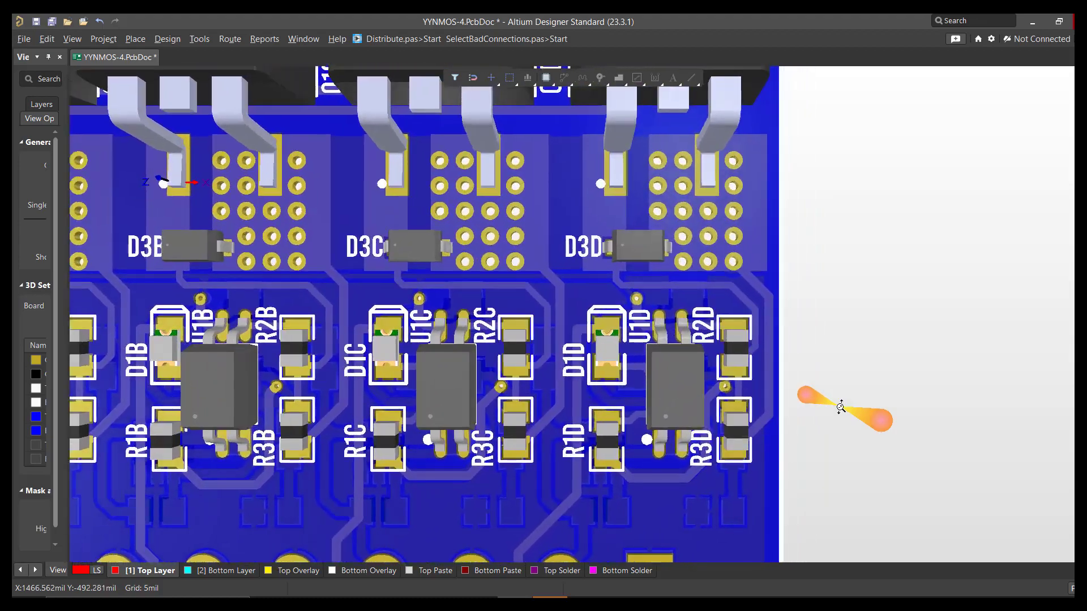
{"action": "scroll", "coordinate": [841, 407], "scroll_direction": "down", "scroll_amount": 4, "text": "ctrl"}
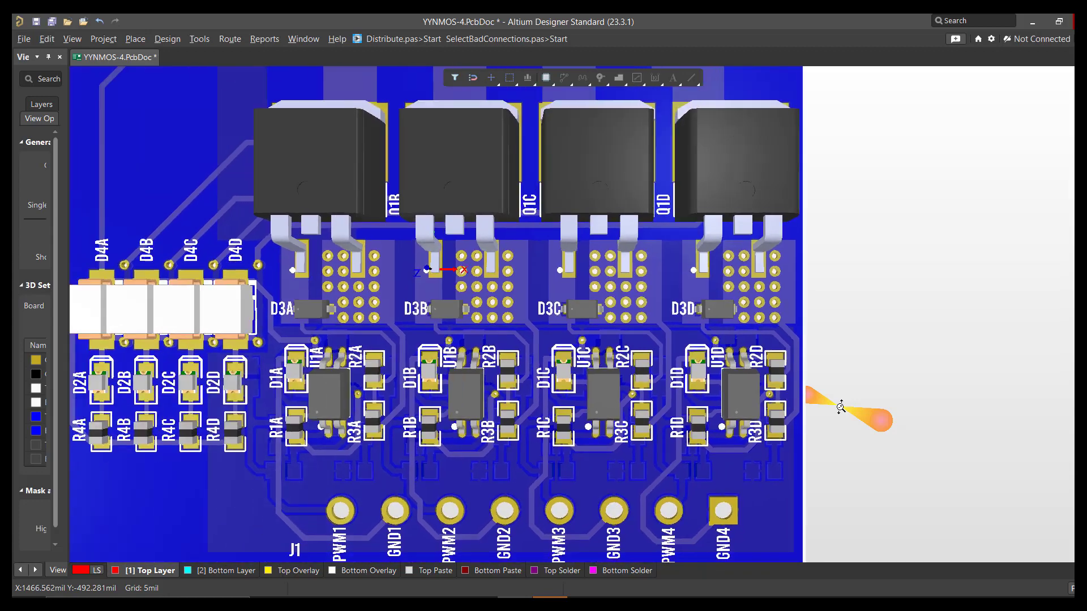
{"action": "scroll", "coordinate": [841, 407], "scroll_direction": "down", "scroll_amount": 5, "text": "ctrl"}
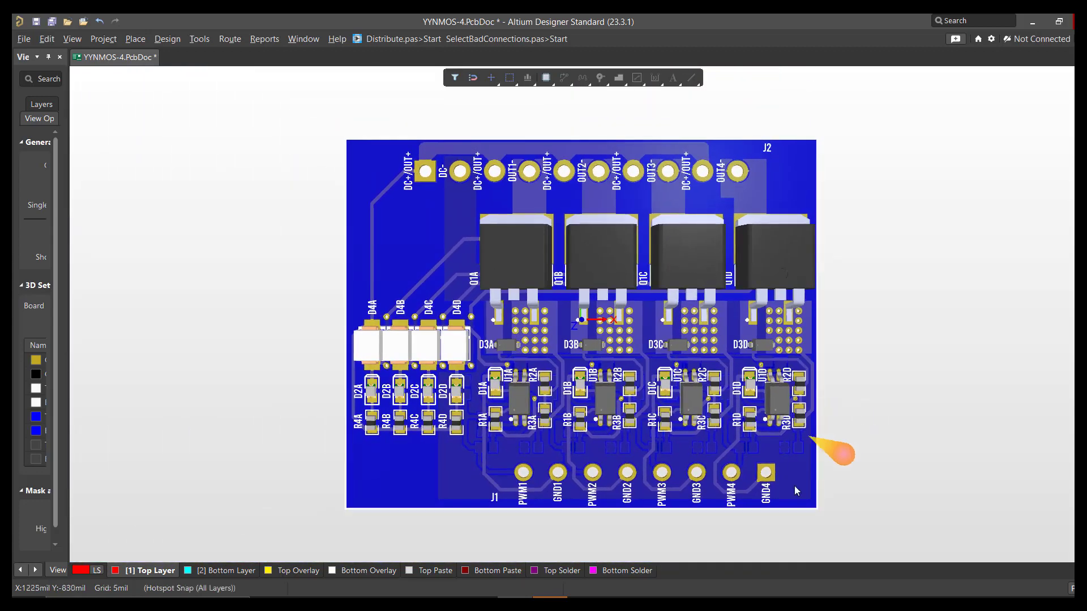
Step: Orbit the 3D board freely to inspect it from oblique and edge-on angles
{"action": "right_click_drag", "start_coordinate": [877, 397], "coordinate": [846, 387]}
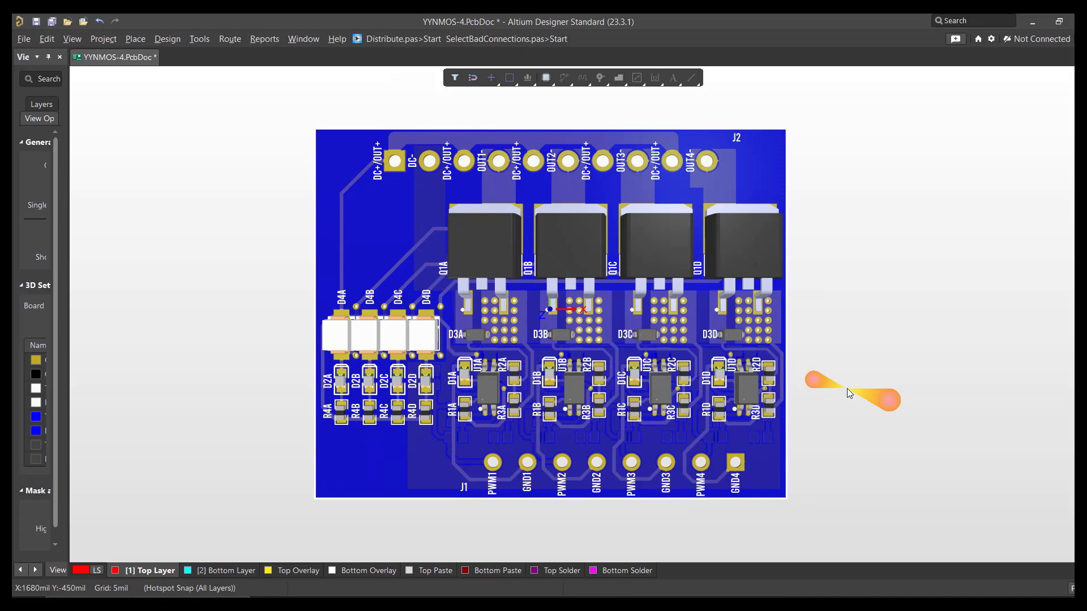
{"action": "right_click_drag", "start_coordinate": [847, 390], "coordinate": [828, 469]}
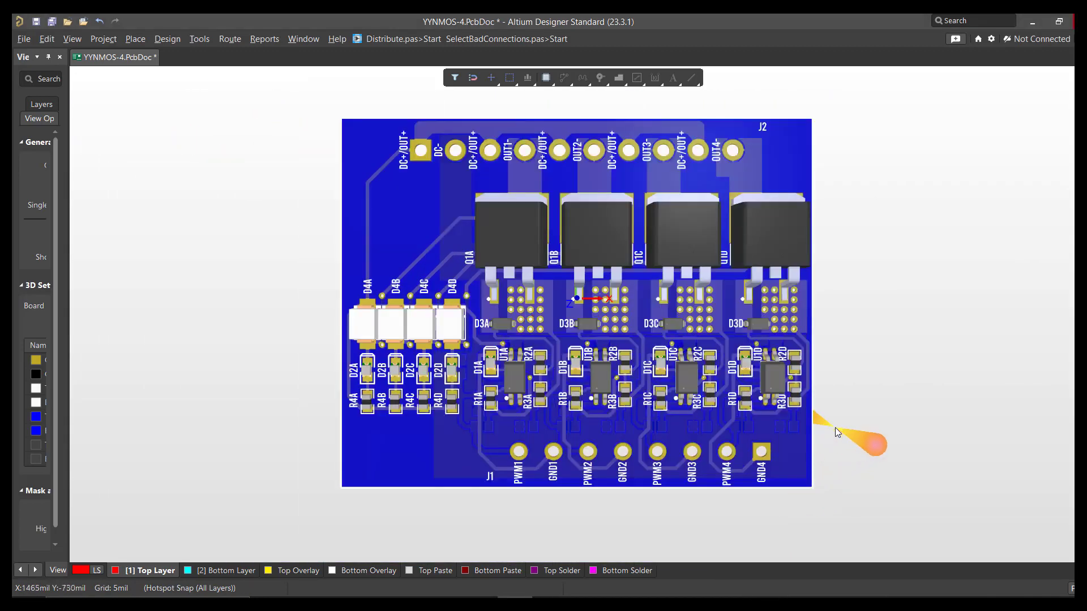
{"action": "key", "text": "shift"}
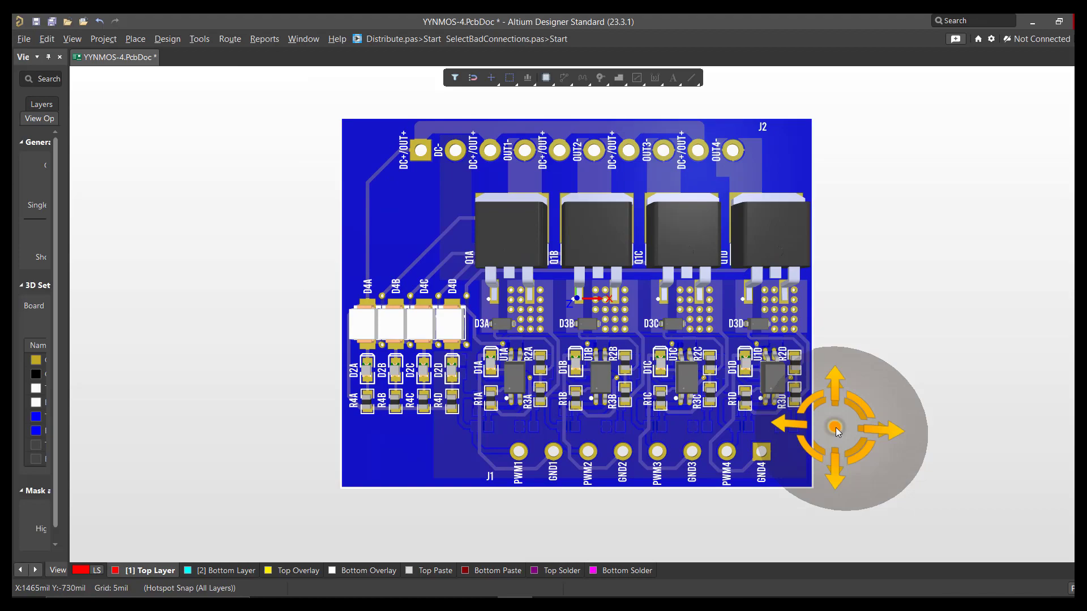
{"action": "right_click_drag", "start_coordinate": [838, 432], "coordinate": [1073, 403], "text": "shift"}
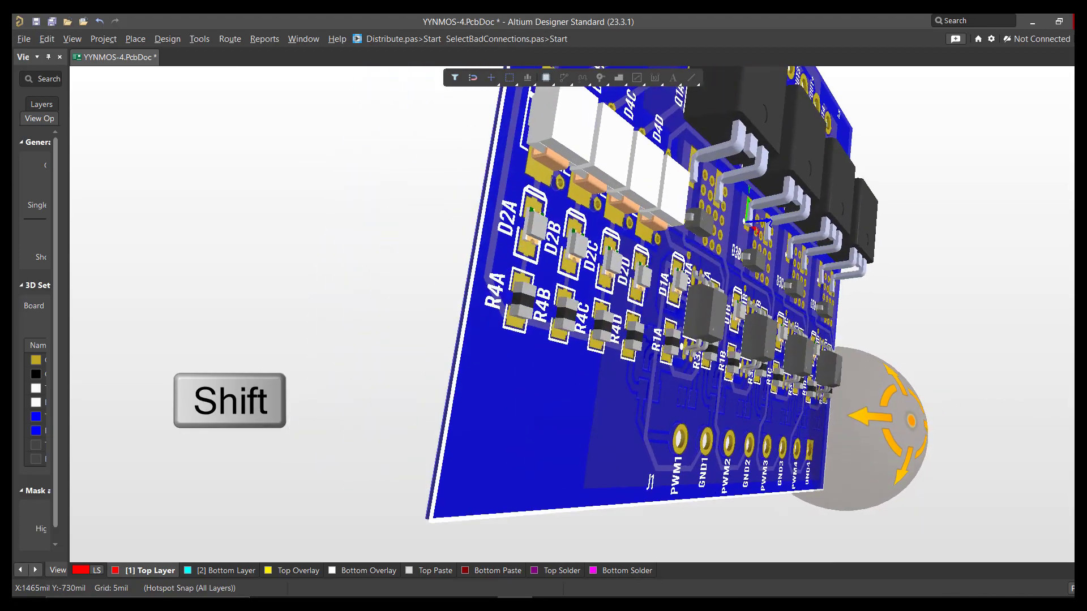
{"action": "right_click_drag", "start_coordinate": [942, 409], "coordinate": [13, 369], "text": "shift"}
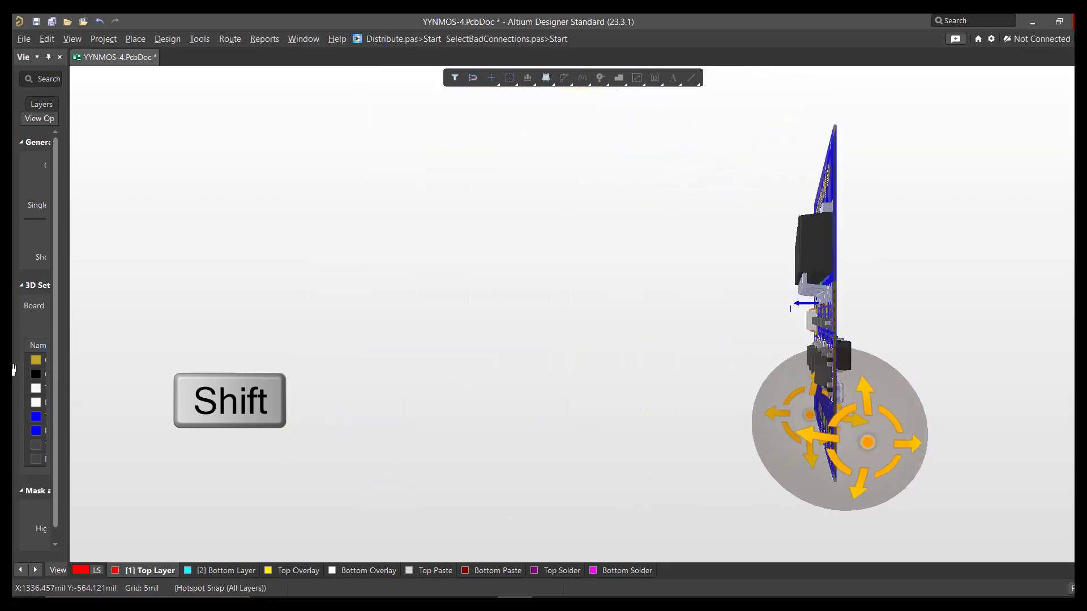
{"action": "right_click_drag", "start_coordinate": [600, 369], "coordinate": [856, 587], "text": "shift"}
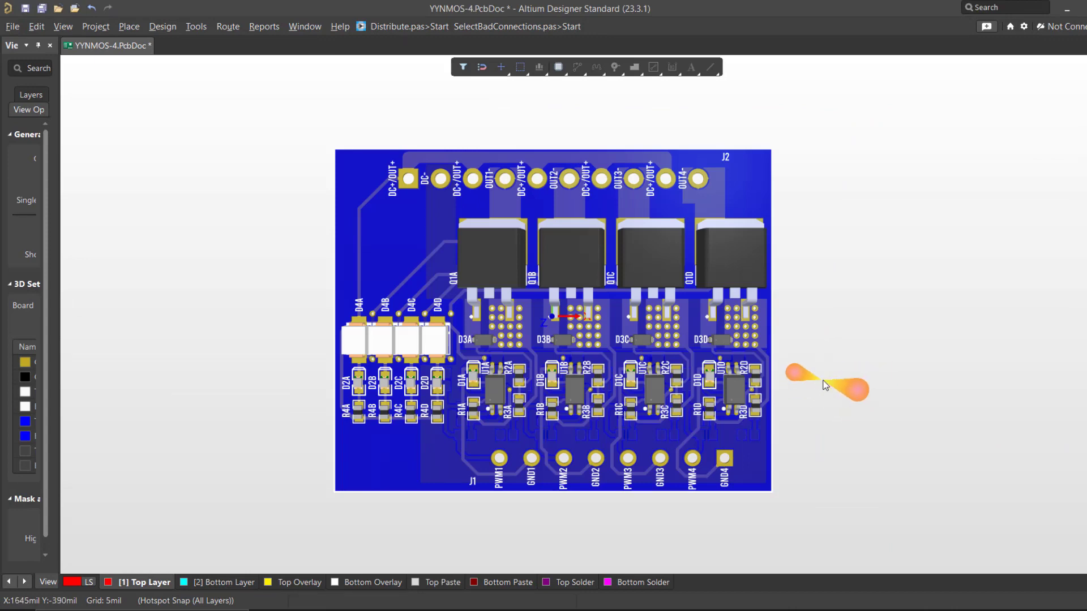
Step: Flip the 3D board repeatedly between its top side and underside
{"action": "right_click_drag", "start_coordinate": [813, 393], "coordinate": [822, 406]}
{"action": "key", "text": "v"}
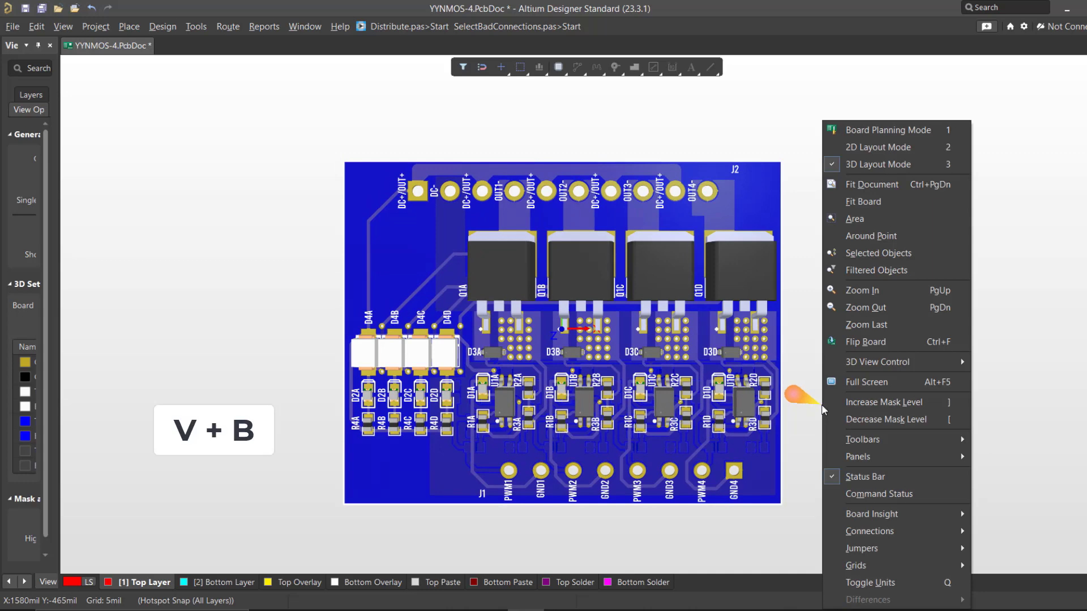
{"action": "key", "text": "b"}
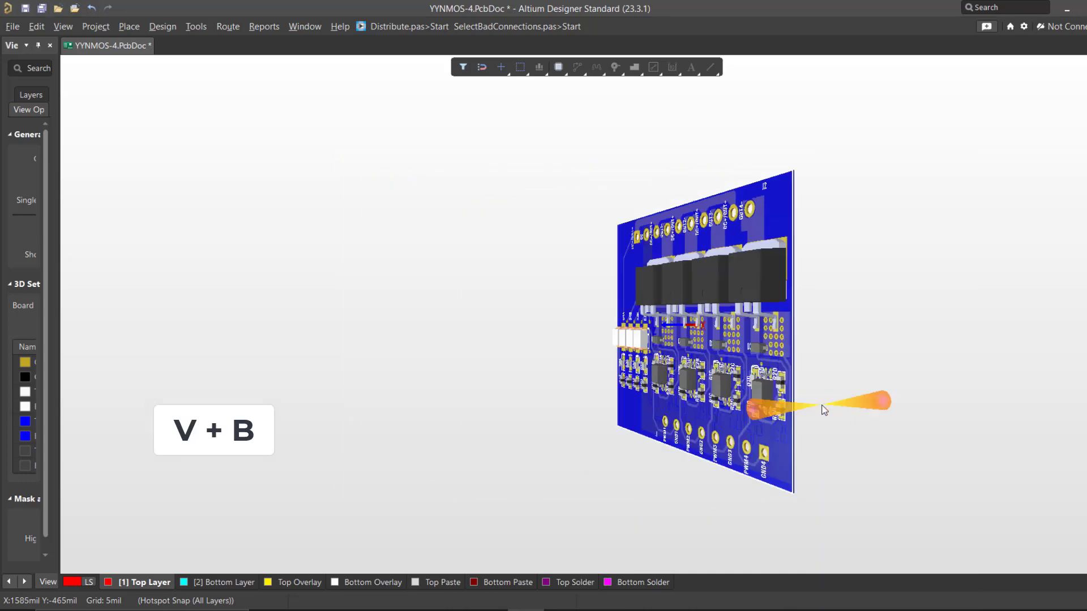
{"action": "right_click_drag", "start_coordinate": [768, 399], "coordinate": [684, 409]}
{"action": "key", "text": "v"}
{"action": "key", "text": "b"}
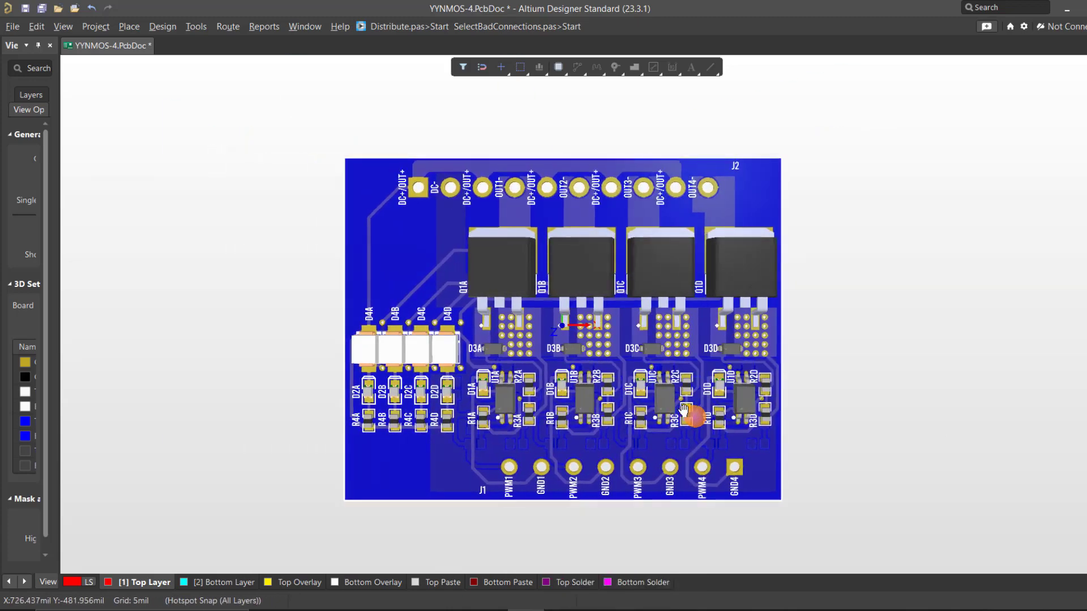
{"action": "key", "text": "v"}
{"action": "key", "text": "b"}
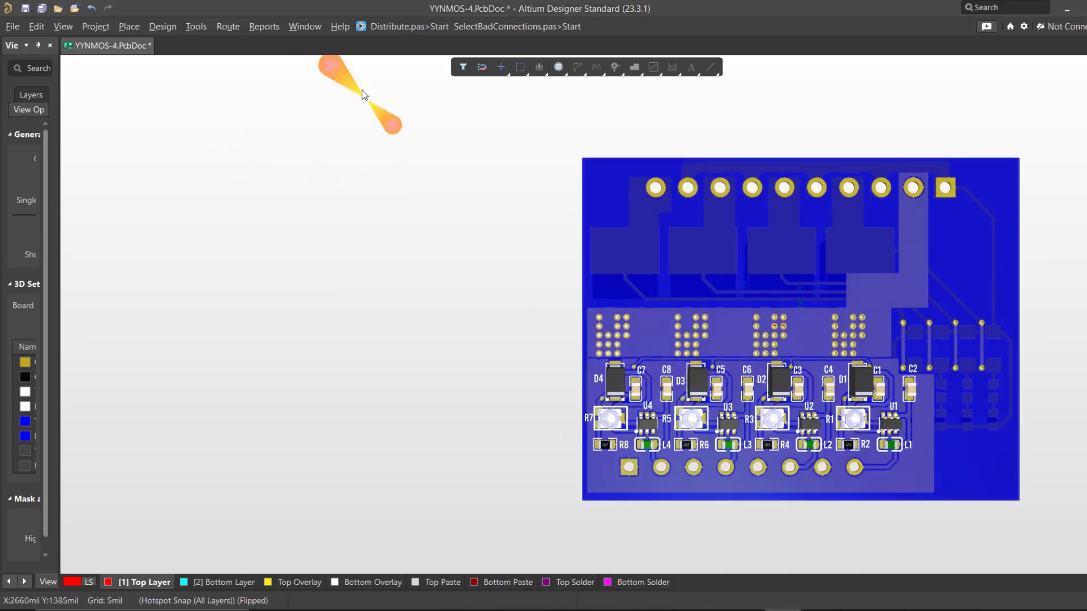
Step: View the 3D board flat, rotated 90 degrees and from an angled perspective, and return it to the flat view
{"action": "right_click_drag", "start_coordinate": [619, 396], "coordinate": [695, 360], "text": "shift"}
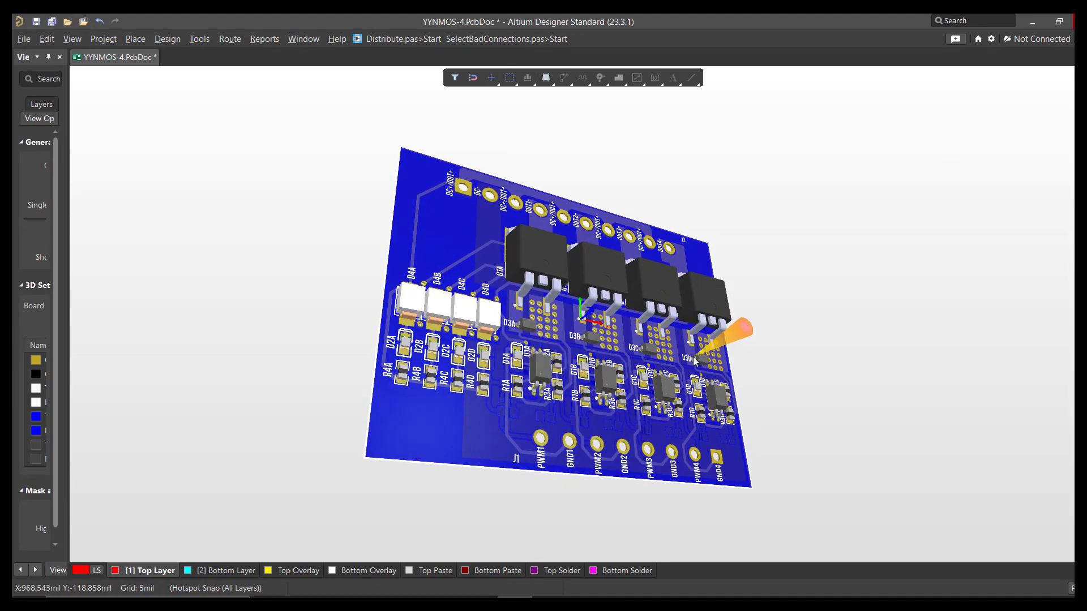
{"action": "key", "text": "0"}
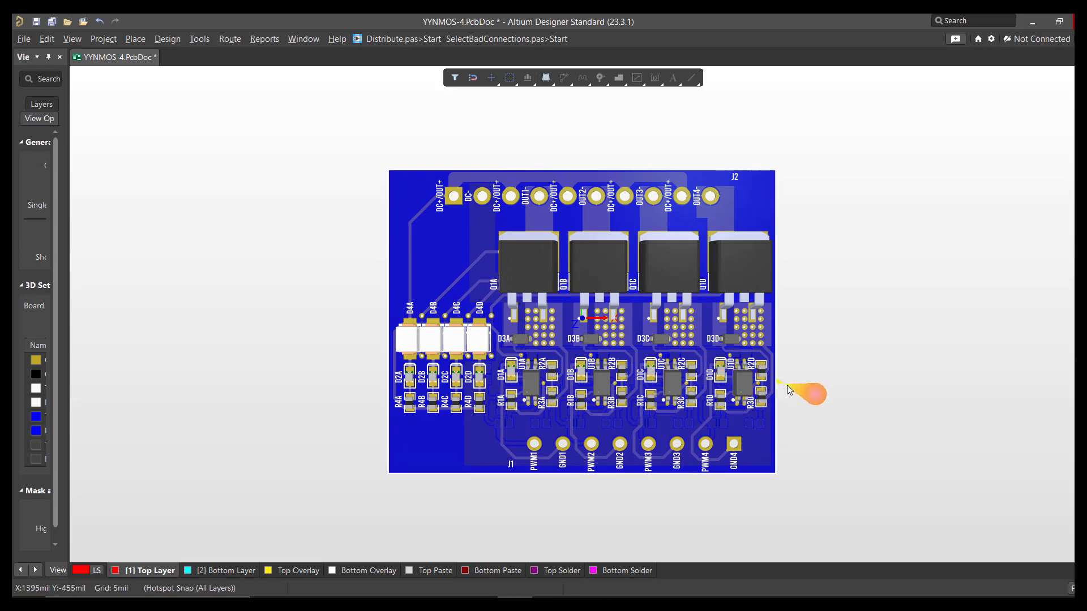
{"action": "key", "text": "9"}
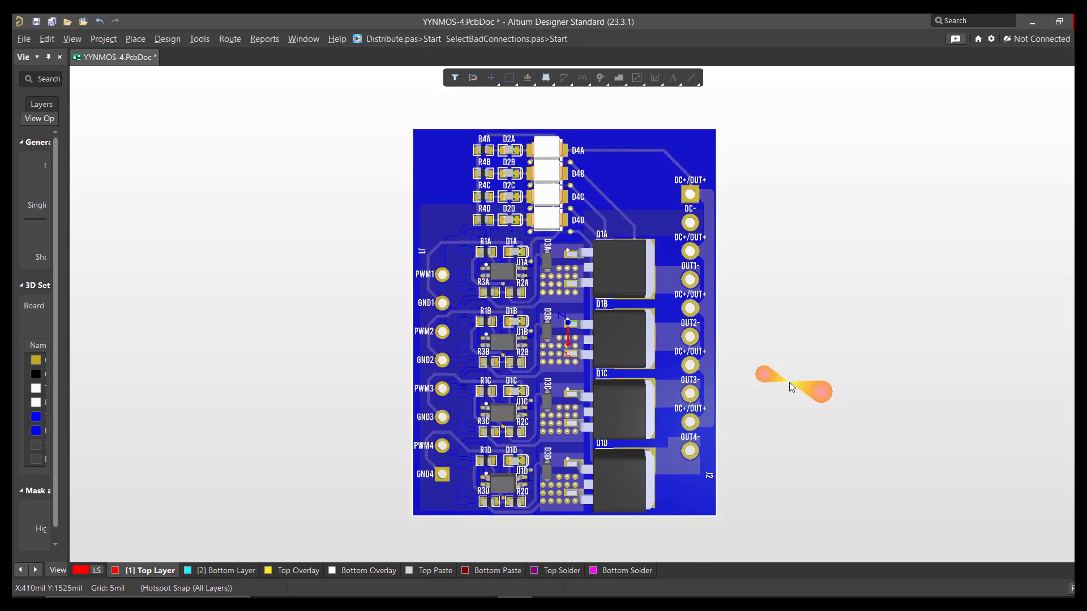
{"action": "key", "text": "8"}
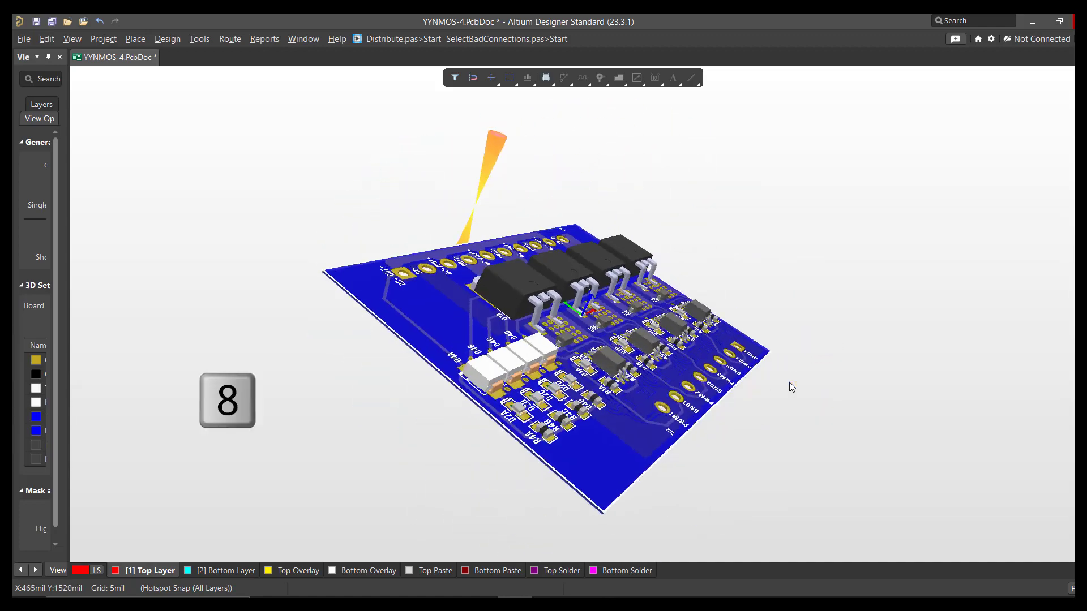
{"action": "right_click_drag", "start_coordinate": [657, 377], "coordinate": [654, 397], "text": "shift"}
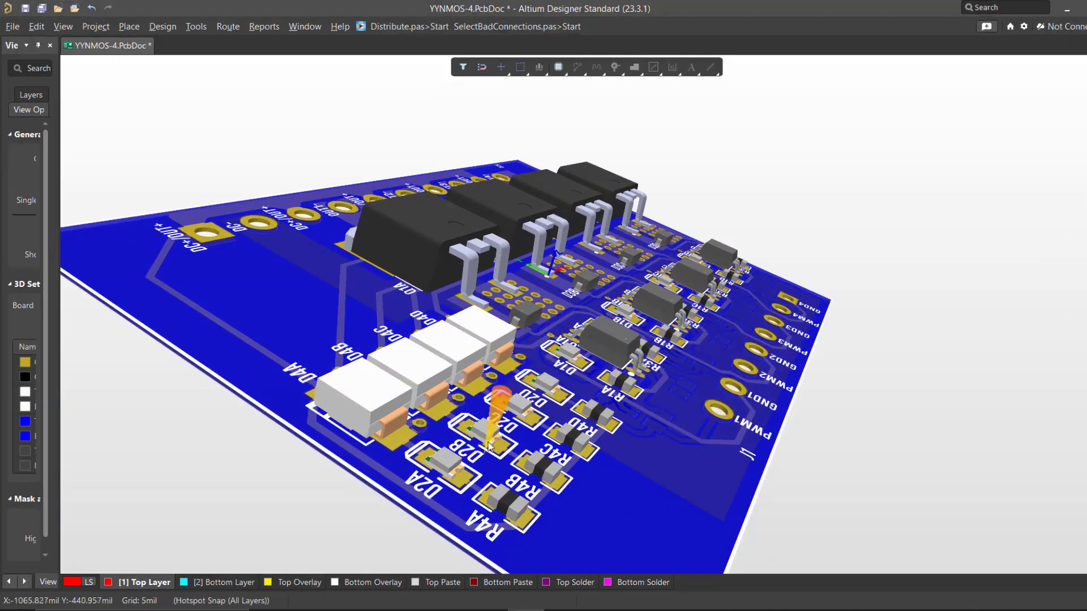
{"action": "right_click_drag", "start_coordinate": [501, 398], "coordinate": [490, 385]}
{"action": "key", "text": "0"}
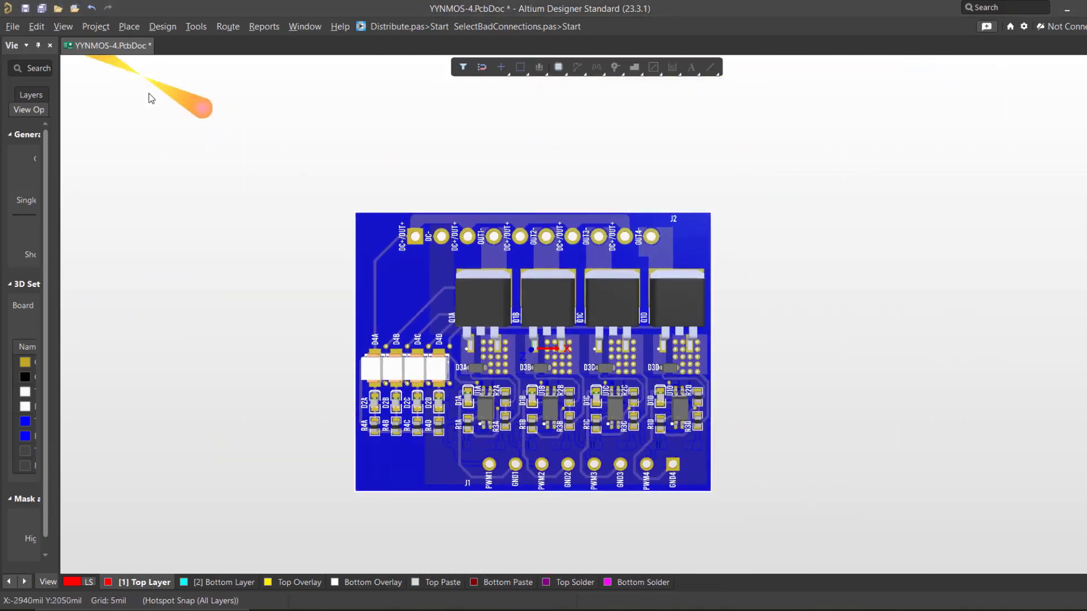
Step: Enlarge the board view and switch it from 3D to 2D Layout Mode
{"action": "right_click_drag", "start_coordinate": [462, 360], "coordinate": [434, 312]}
{"action": "scroll", "coordinate": [434, 312], "scroll_direction": "up", "scroll_amount": 2, "text": "ctrl"}
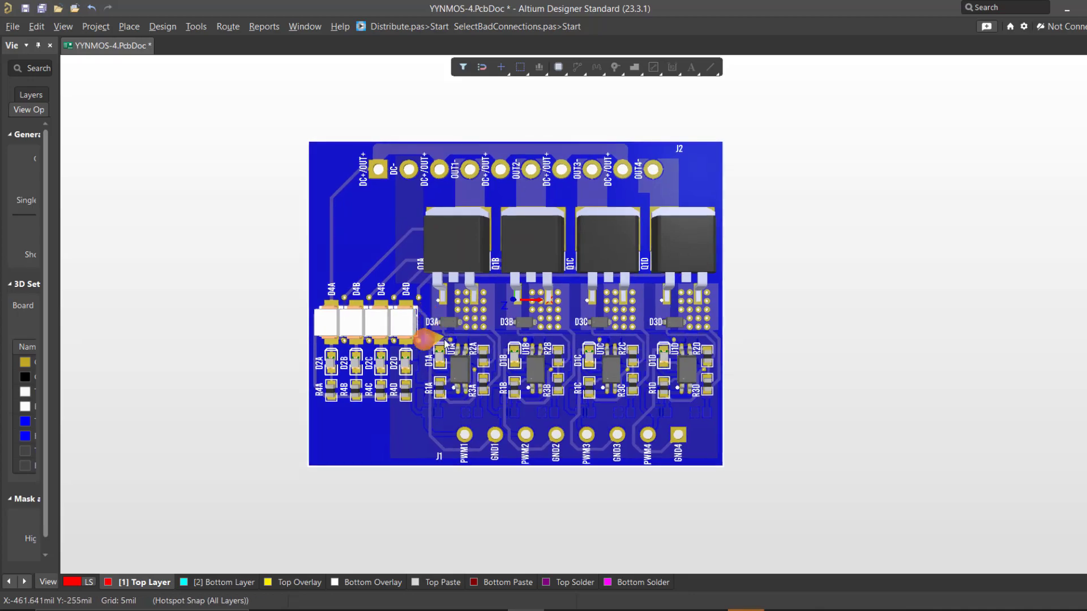
{"action": "right_click_drag", "start_coordinate": [426, 377], "coordinate": [424, 332]}
{"action": "scroll", "coordinate": [424, 332], "scroll_direction": "up", "scroll_amount": 1, "text": "ctrl"}
{"action": "key", "text": "2"}
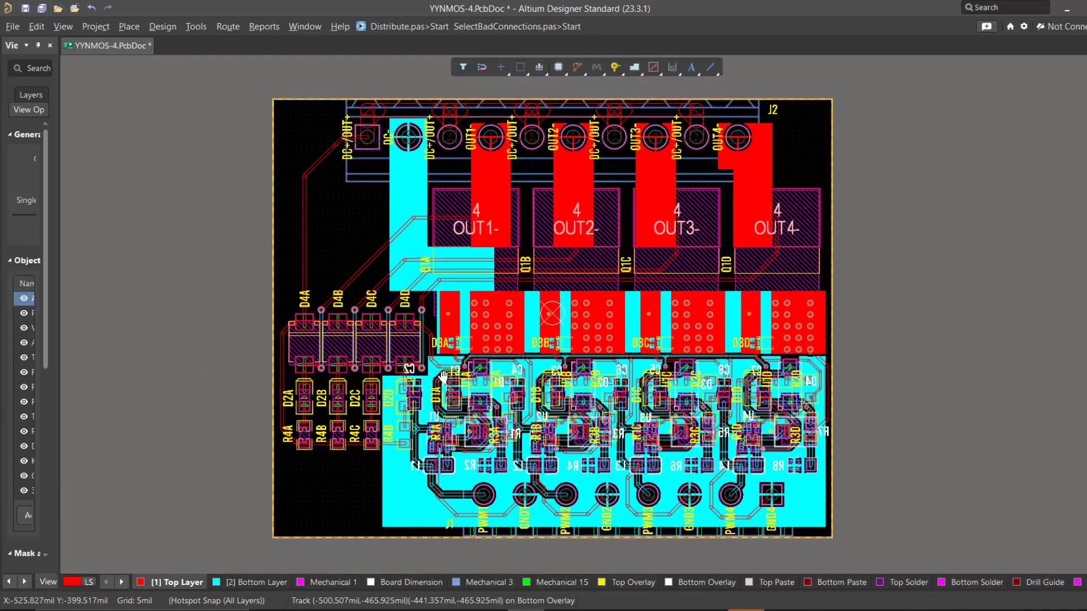
{"action": "scroll", "coordinate": [328, 394], "scroll_direction": "up", "scroll_amount": 1, "text": "ctrl"}
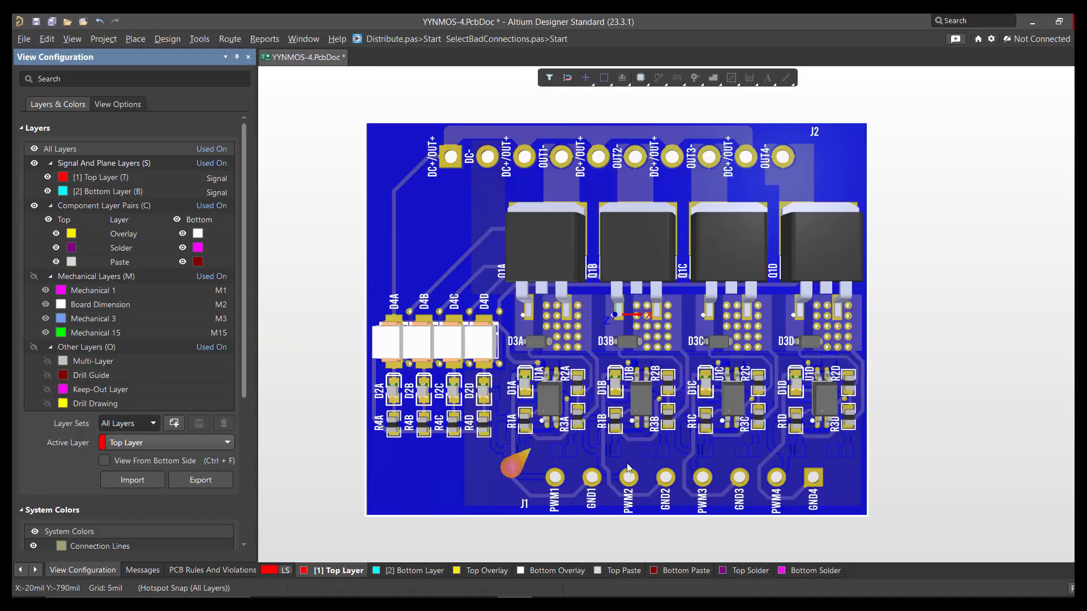
Step: Open the View Options of the board's view configuration while the board is displayed in 3D
{"action": "mouse_move", "coordinate": [628, 464]}
{"action": "right_mouse_down"}
{"action": "mouse_move", "coordinate": [619, 445]}
{"action": "mouse_move", "coordinate": [603, 460]}
{"action": "mouse_move", "coordinate": [615, 469]}
{"action": "right_mouse_up"}
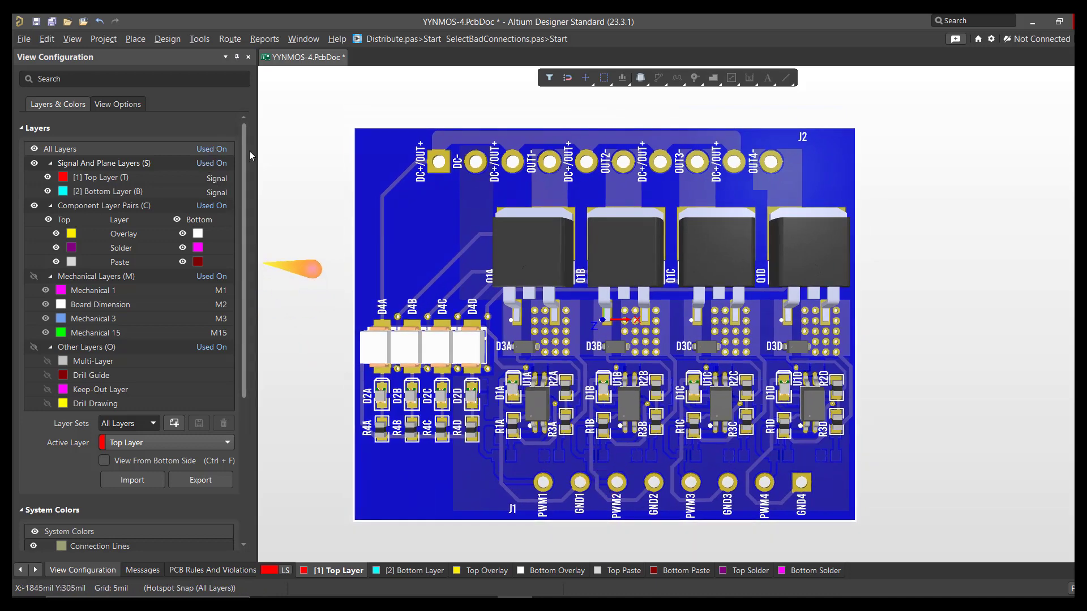
{"action": "right_click_drag", "start_coordinate": [333, 171], "coordinate": [326, 167]}
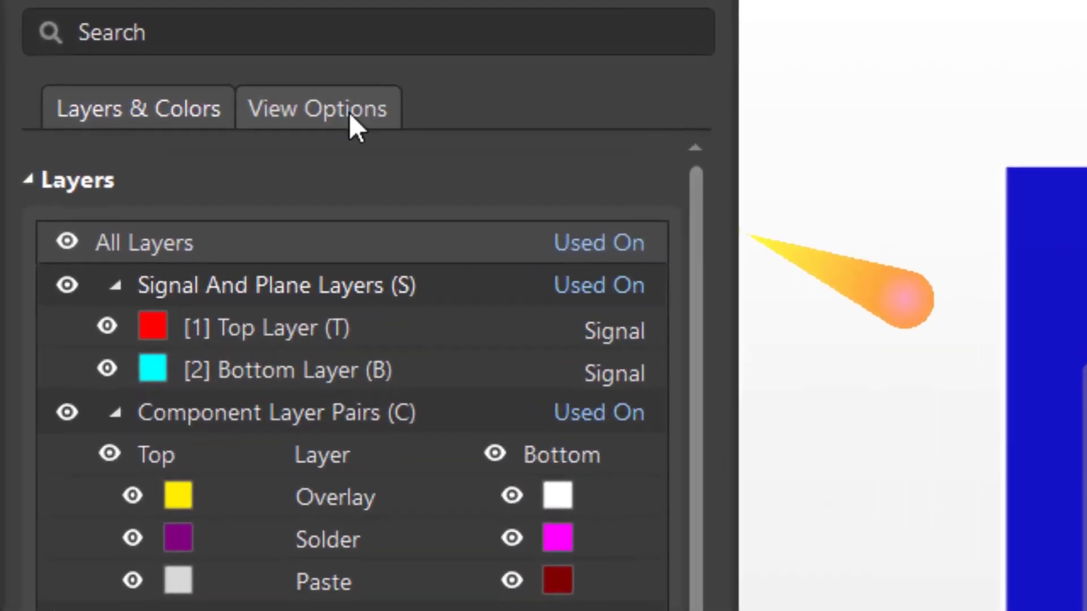
{"action": "left_click", "coordinate": [348, 113]}
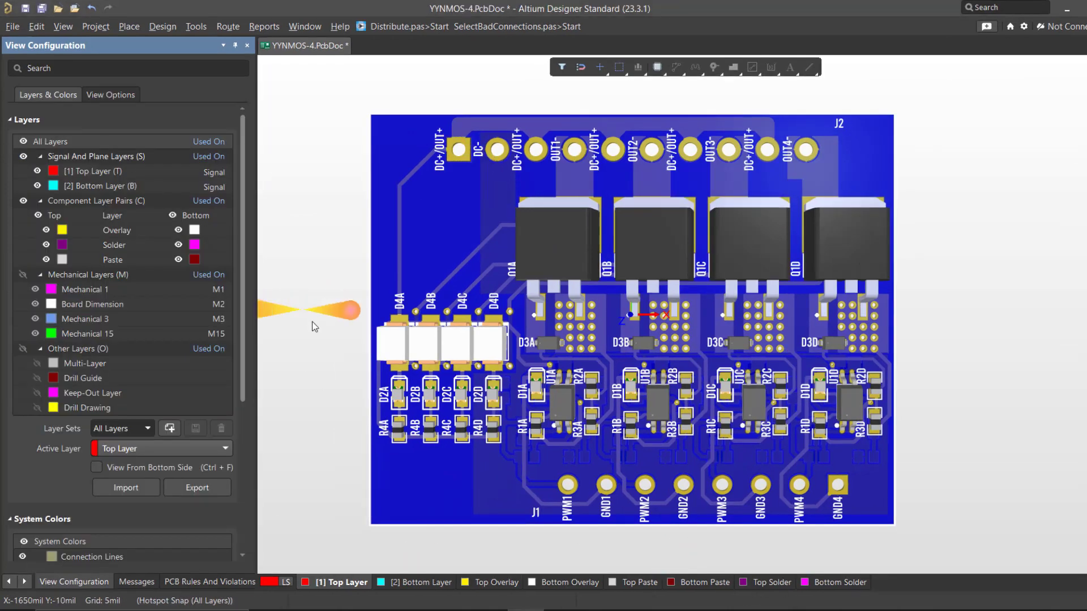
{"action": "right_click_drag", "start_coordinate": [527, 470], "coordinate": [633, 483]}
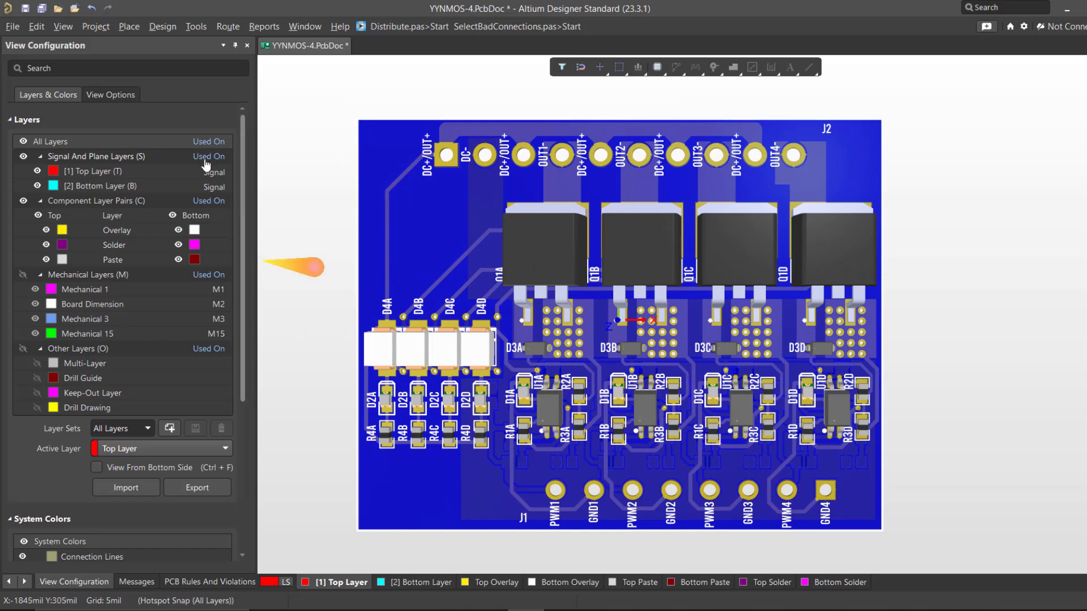
{"action": "right_click_drag", "start_coordinate": [332, 165], "coordinate": [325, 160]}
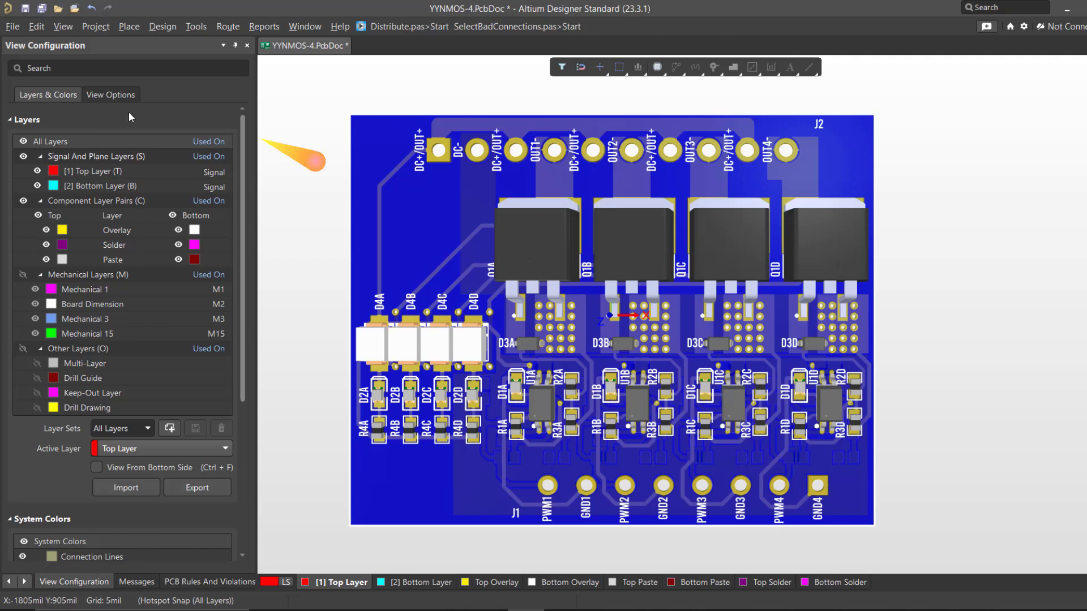
{"action": "left_click", "coordinate": [122, 95]}
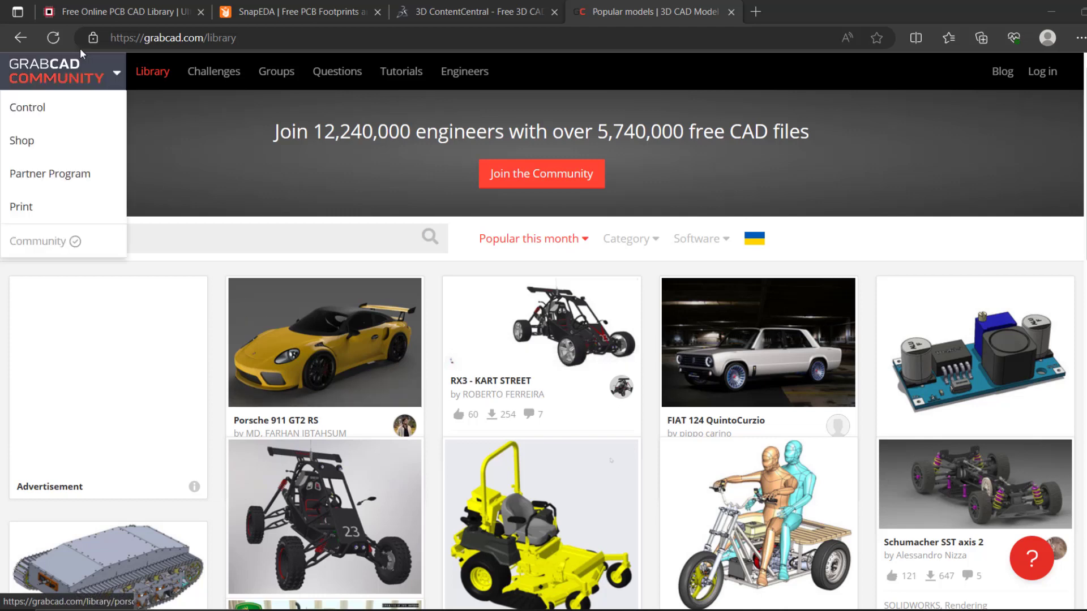
Step: Switch to the browser and look over the SnapEDA, 3D ContentCentral and GrabCAD sites as sources of free 3D models
{"action": "left_click", "coordinate": [93, 8]}
{"action": "left_click", "coordinate": [267, 14]}
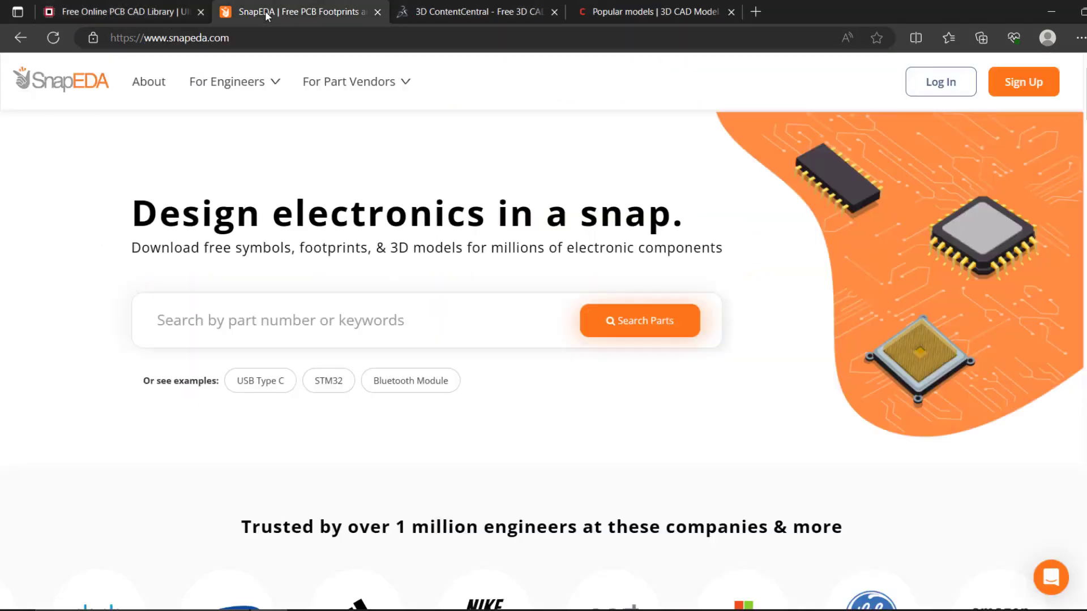
{"action": "left_click", "coordinate": [467, 13]}
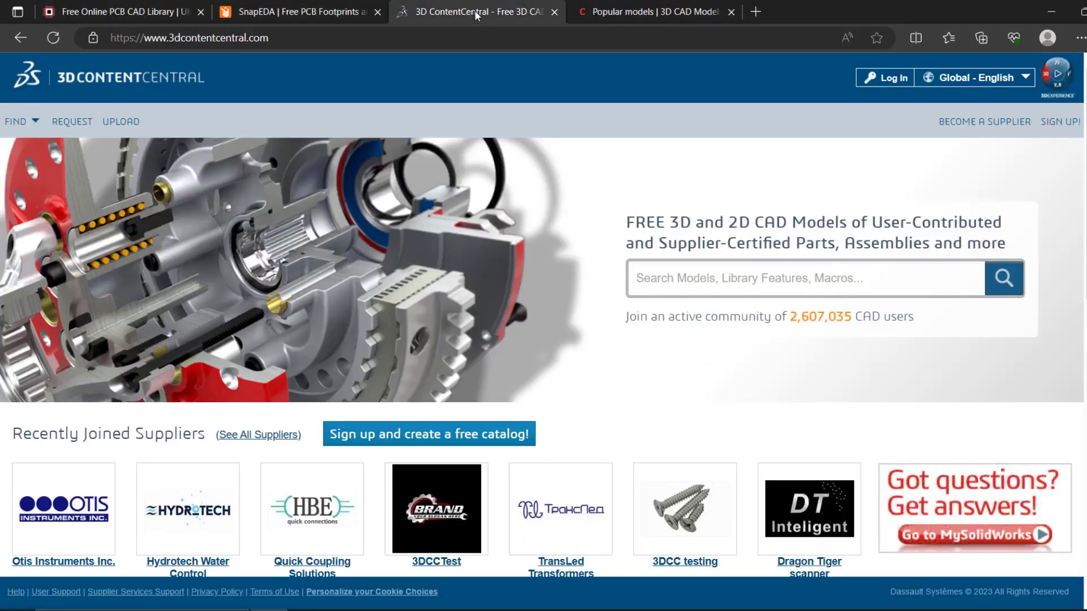
{"action": "left_click", "coordinate": [614, 17]}
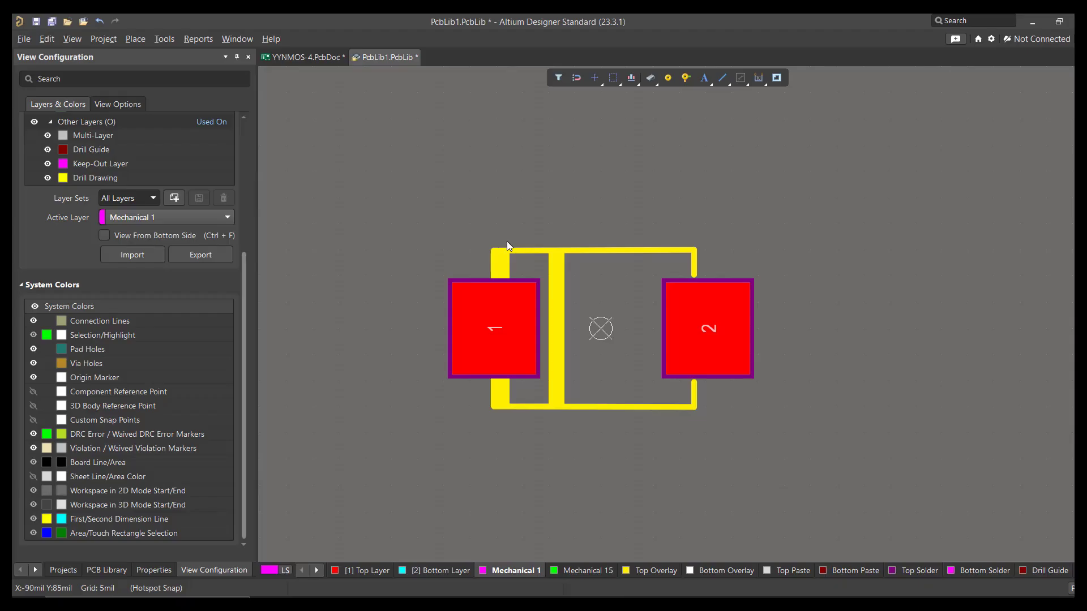
{"action": "right_click_drag", "start_coordinate": [507, 241], "coordinate": [446, 243]}
{"action": "scroll", "coordinate": [447, 250], "scroll_direction": "up", "scroll_amount": 2, "text": "ctrl"}
{"action": "scroll", "coordinate": [442, 240], "scroll_direction": "down", "scroll_amount": 3, "text": "ctrl"}
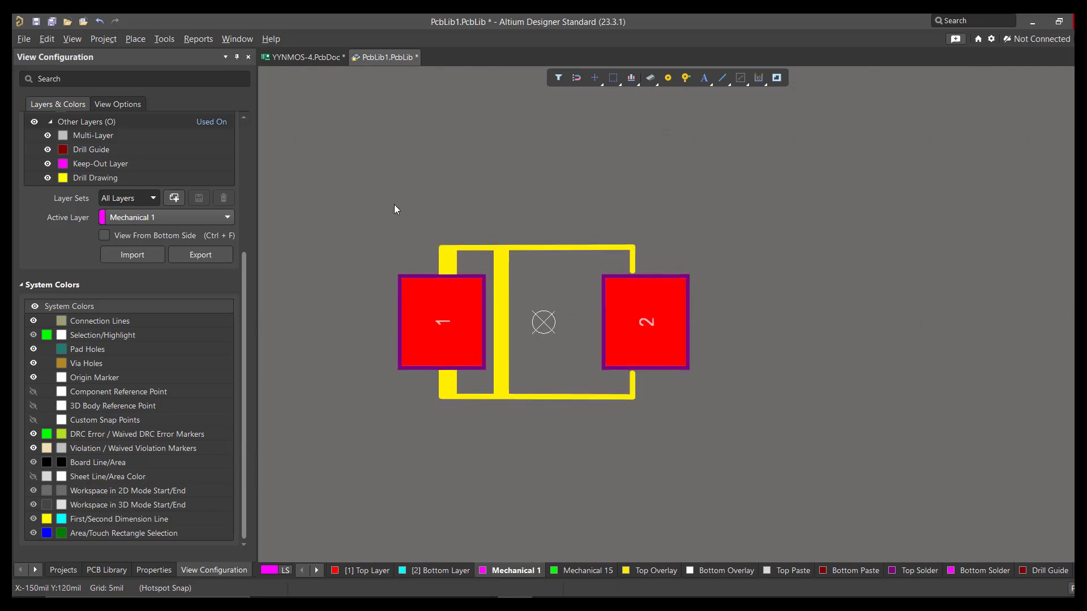
Step: Place the 3D body from SSB44-E352T.step on the two-pad footprint, on layer Mechanical 1 and the top side
{"action": "right_click_drag", "start_coordinate": [394, 205], "coordinate": [399, 232]}
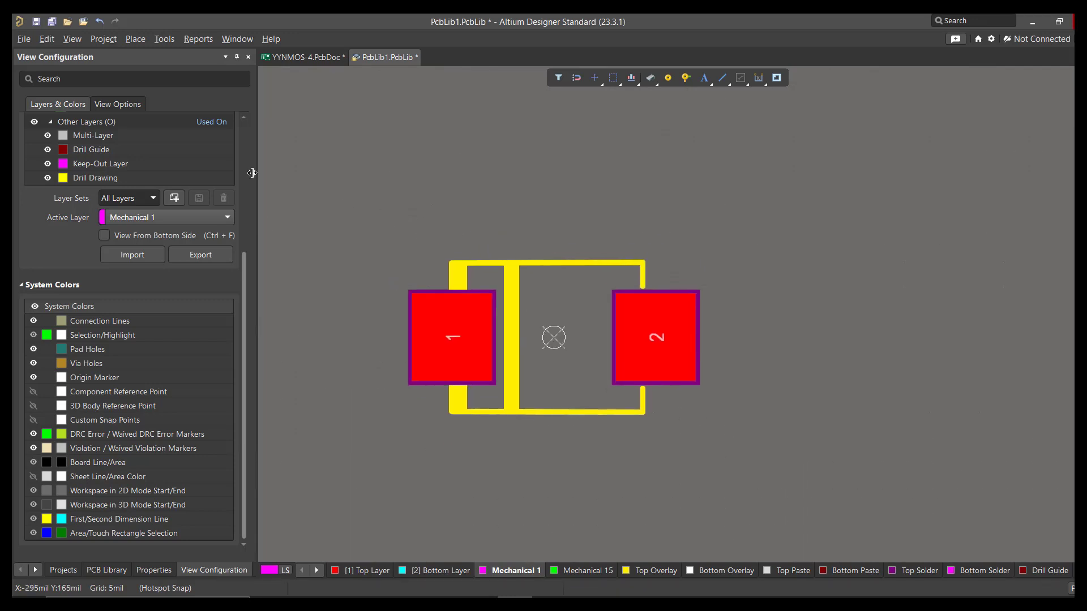
{"action": "left_click", "coordinate": [135, 38]}
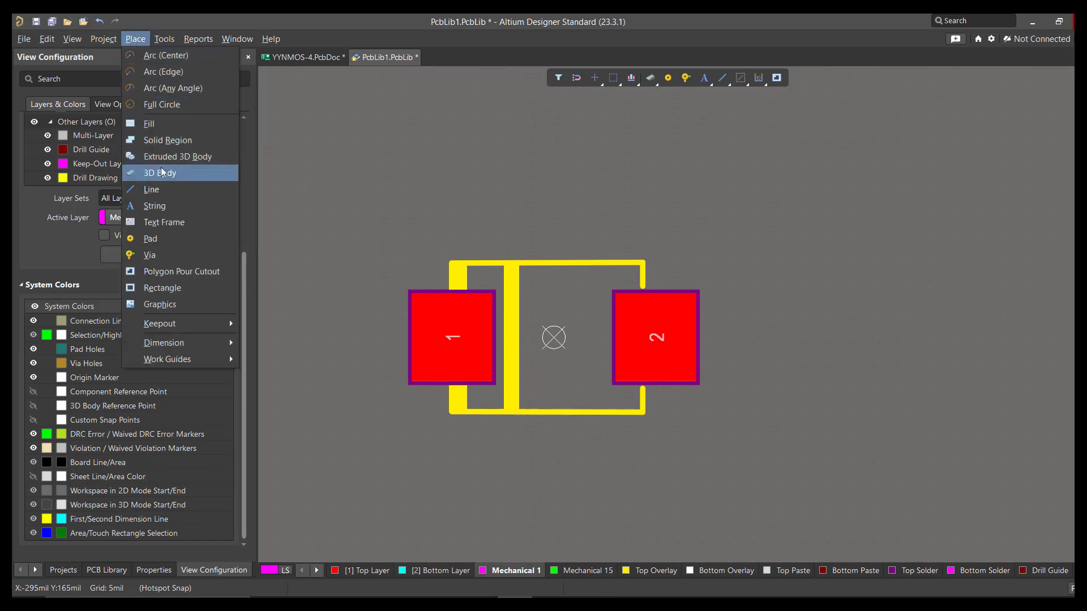
{"action": "left_click", "coordinate": [188, 177]}
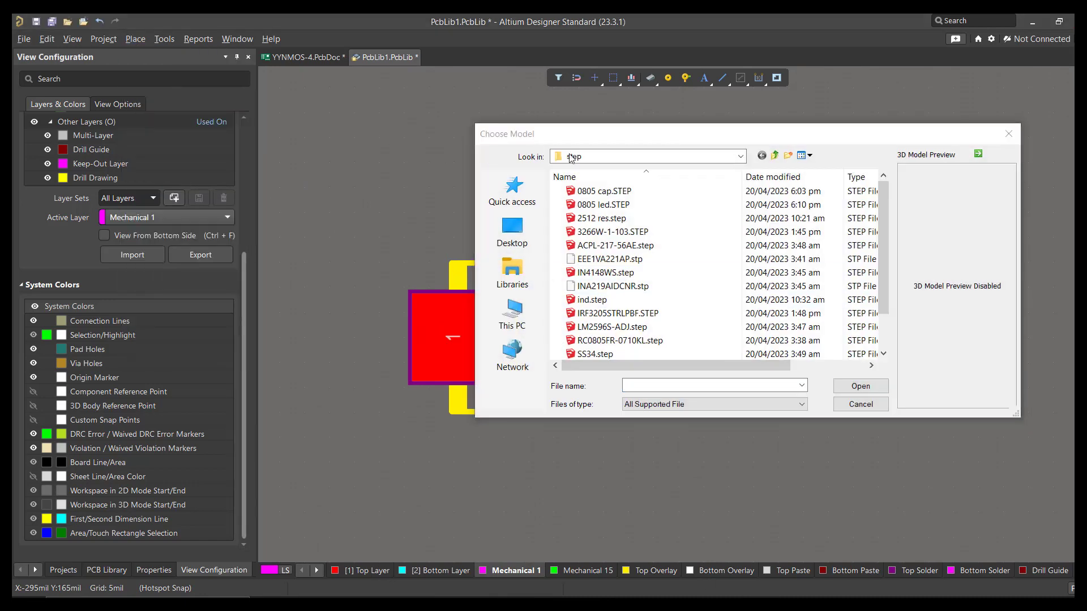
{"action": "scroll", "coordinate": [679, 317], "scroll_direction": "down", "scroll_amount": 1}
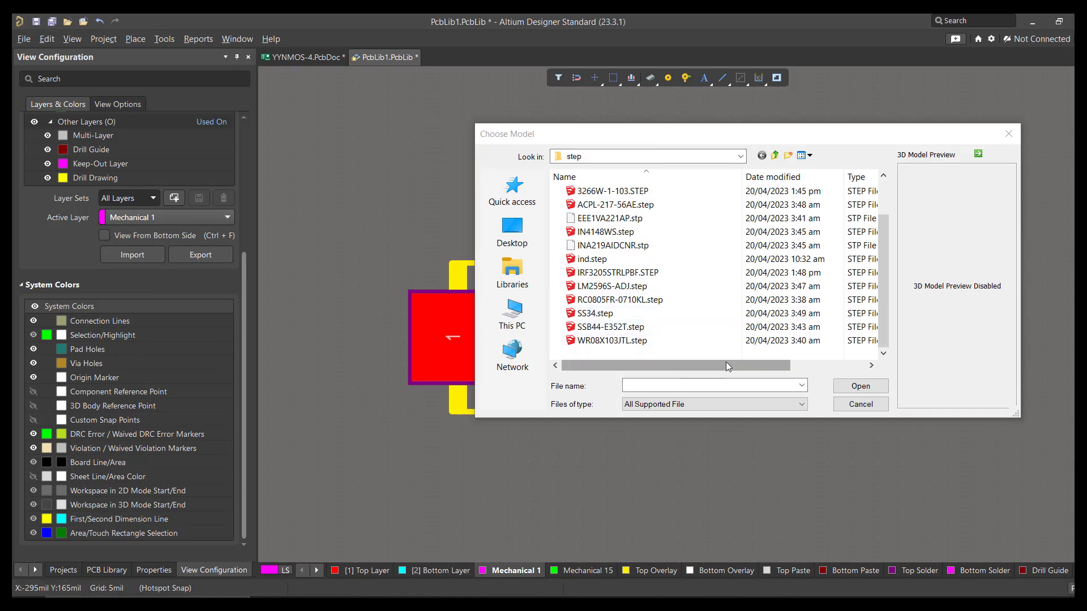
{"action": "left_click", "coordinate": [643, 331]}
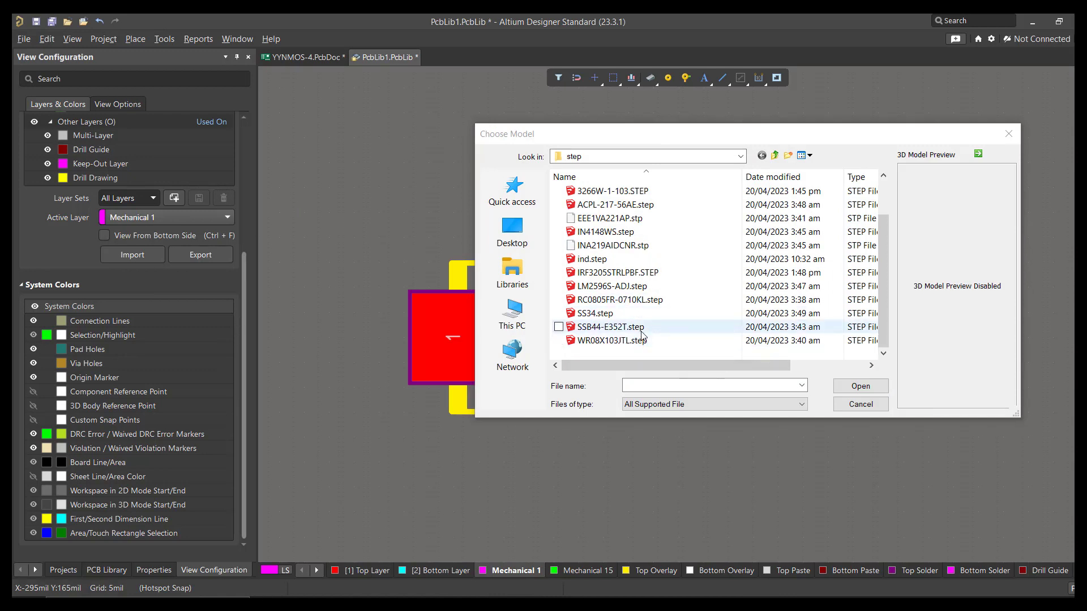
{"action": "left_click", "coordinate": [855, 388]}
{"action": "key", "text": "Tab"}
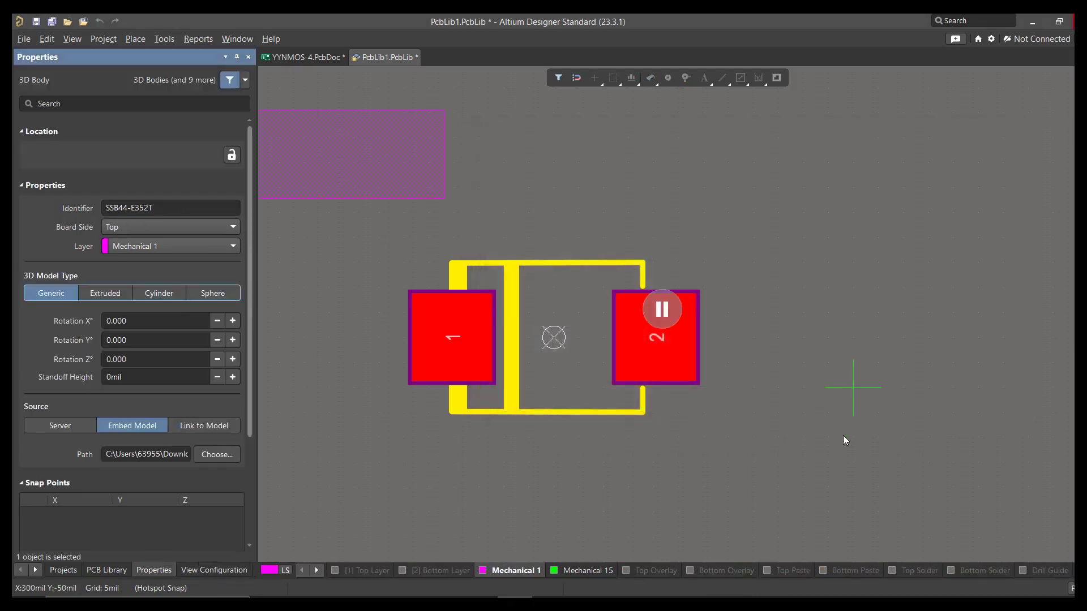
{"action": "left_click", "coordinate": [1031, 519]}
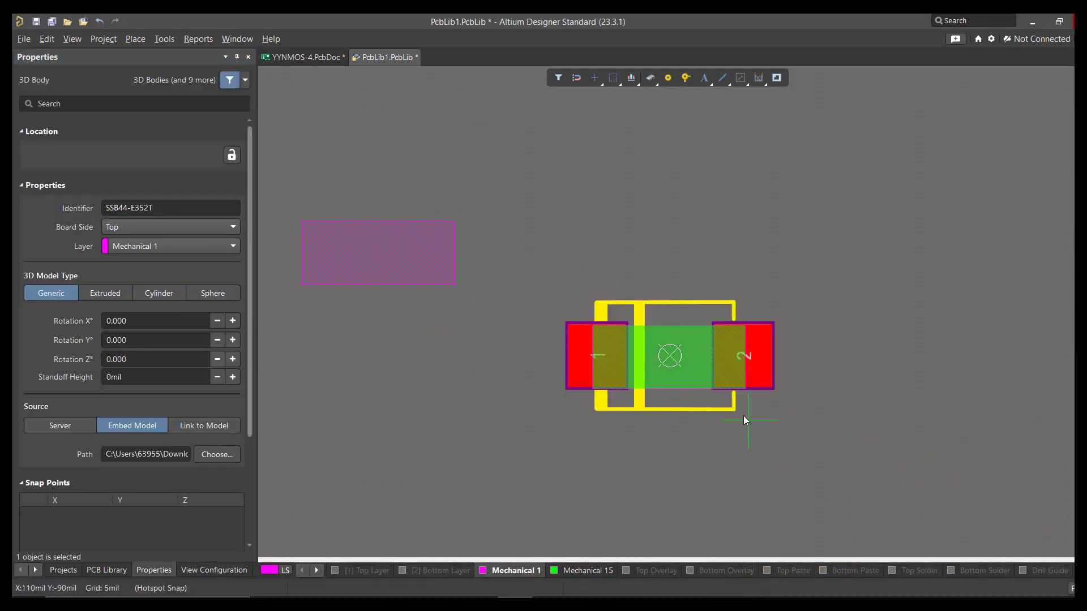
{"action": "right_click", "coordinate": [758, 413]}
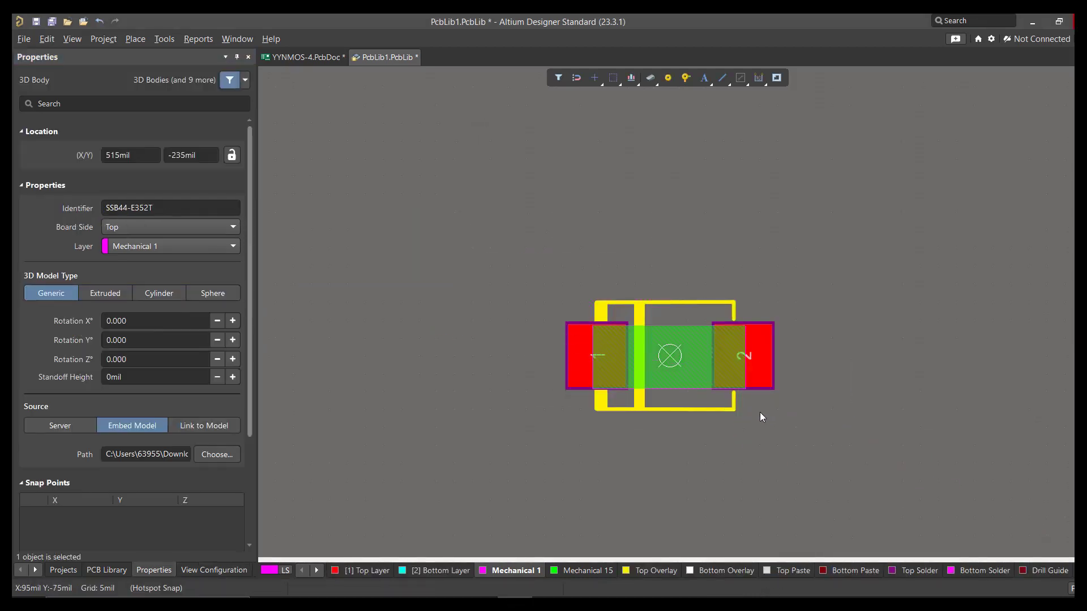
Step: Show the footprint in 3D and set the placed SSB44-E352T body's X rotation to 90°
{"action": "scroll", "coordinate": [681, 389], "scroll_direction": "up", "scroll_amount": 3, "text": "ctrl"}
{"action": "right_click_drag", "start_coordinate": [681, 391], "coordinate": [535, 350]}
{"action": "key", "text": "3"}
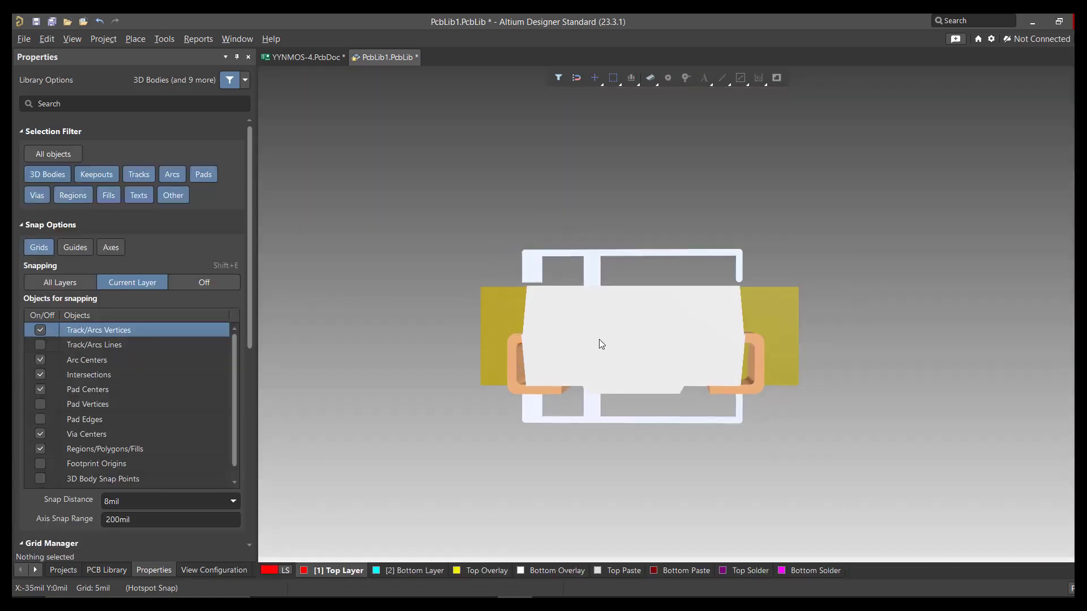
{"action": "left_click", "coordinate": [599, 339]}
{"action": "right_click", "coordinate": [823, 243]}
{"action": "left_click", "coordinate": [733, 280]}
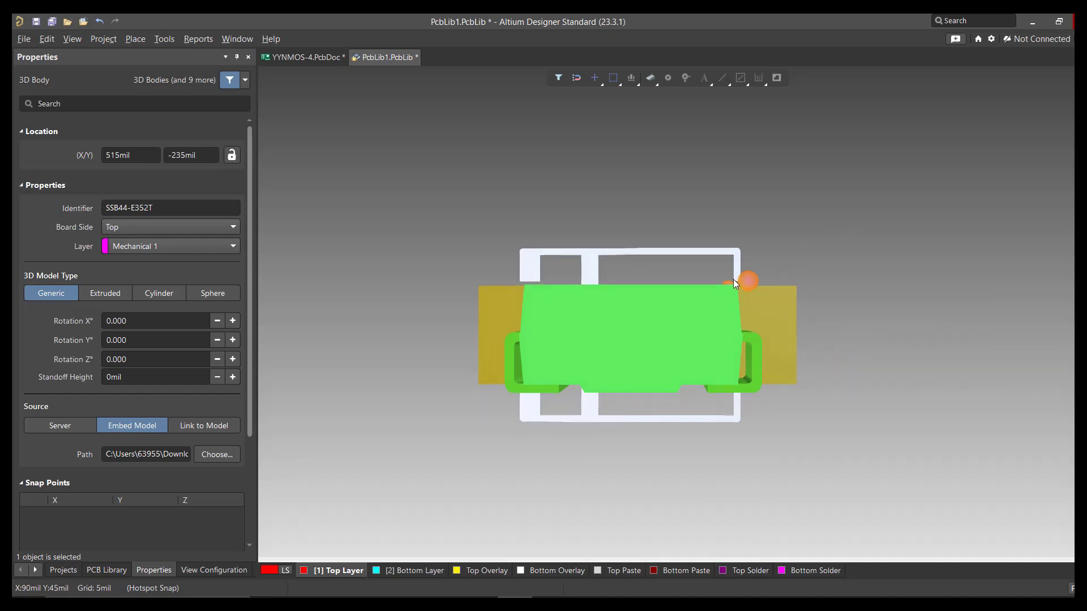
{"action": "right_click_drag", "start_coordinate": [581, 351], "coordinate": [640, 294], "text": "shift"}
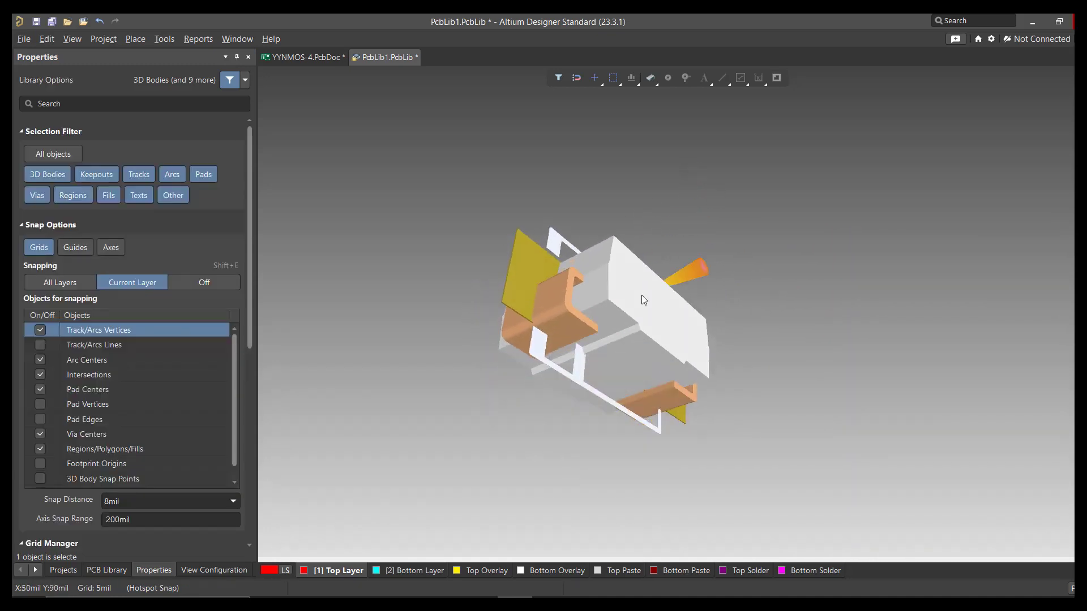
{"action": "left_click", "coordinate": [641, 295]}
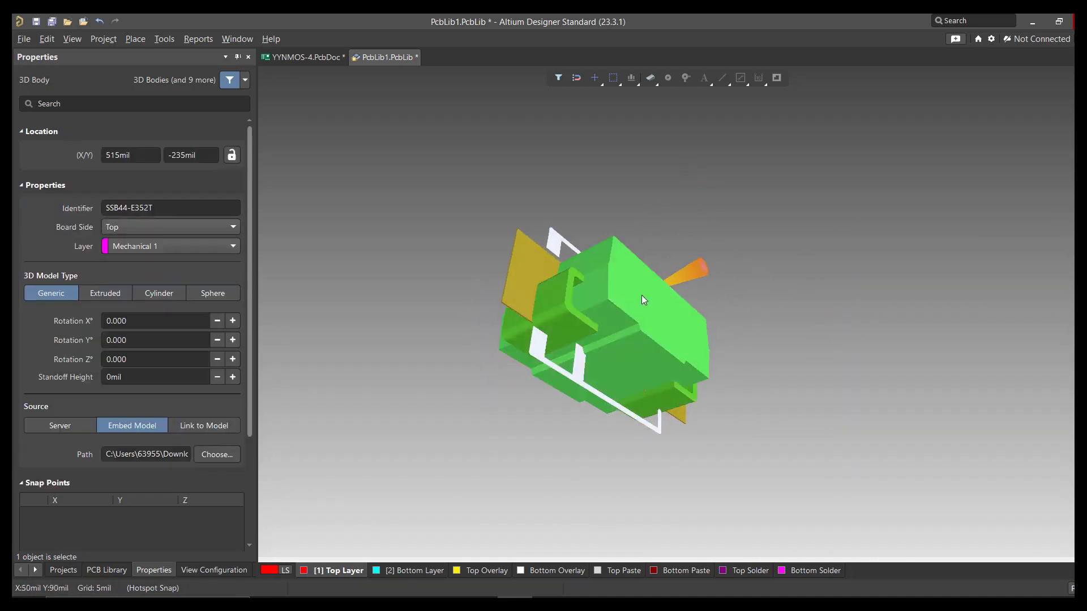
{"action": "left_click", "coordinate": [150, 322]}
{"action": "type", "text": "90"}
{"action": "key", "text": "Return"}
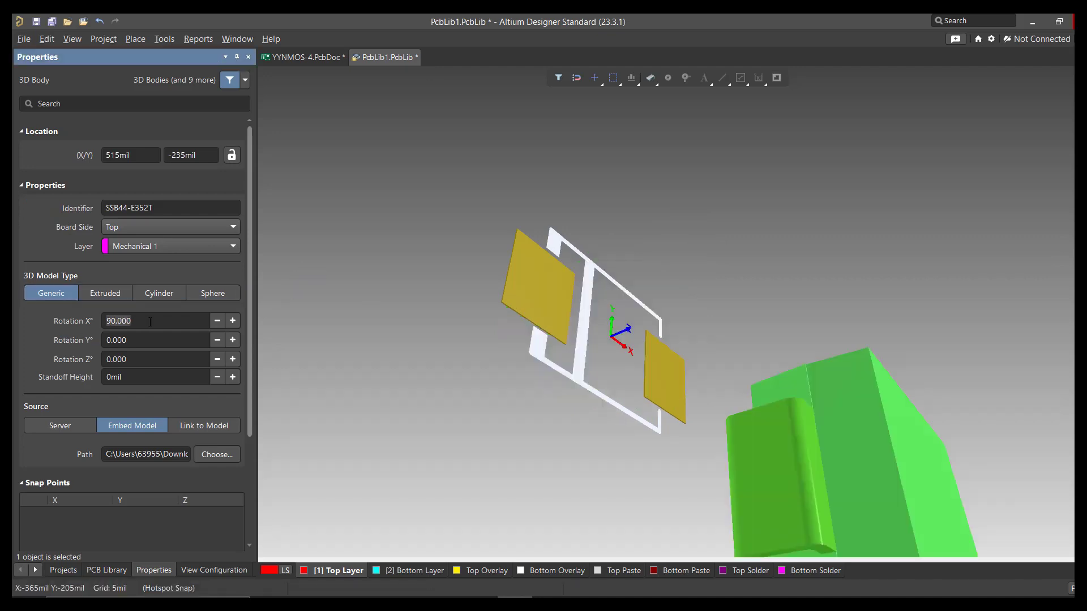
Step: Move the rotated 3D body over the centre of the footprint, to about X 516 mil and Y 0 mil
{"action": "right_click_drag", "start_coordinate": [713, 442], "coordinate": [617, 290]}
{"action": "left_click", "coordinate": [559, 361]}
{"action": "right_click_drag", "start_coordinate": [512, 257], "coordinate": [549, 378]}
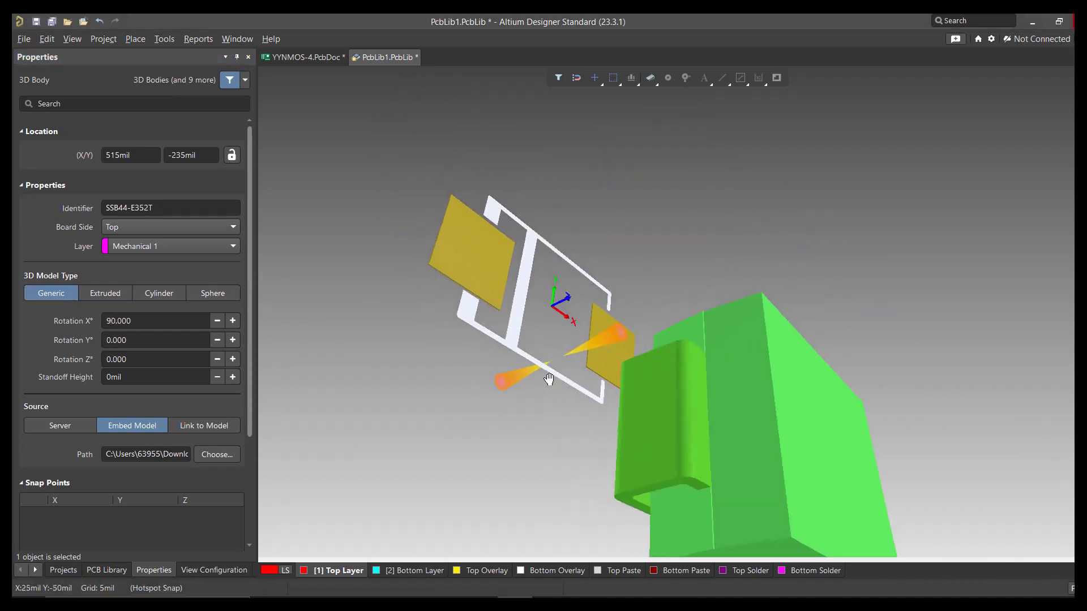
{"action": "left_click_drag", "start_coordinate": [629, 491], "coordinate": [574, 456]}
{"action": "left_click_drag", "start_coordinate": [574, 456], "coordinate": [558, 435]}
{"action": "left_click_drag", "start_coordinate": [679, 450], "coordinate": [475, 368]}
{"action": "right_click_drag", "start_coordinate": [589, 303], "coordinate": [617, 196], "text": "shift"}
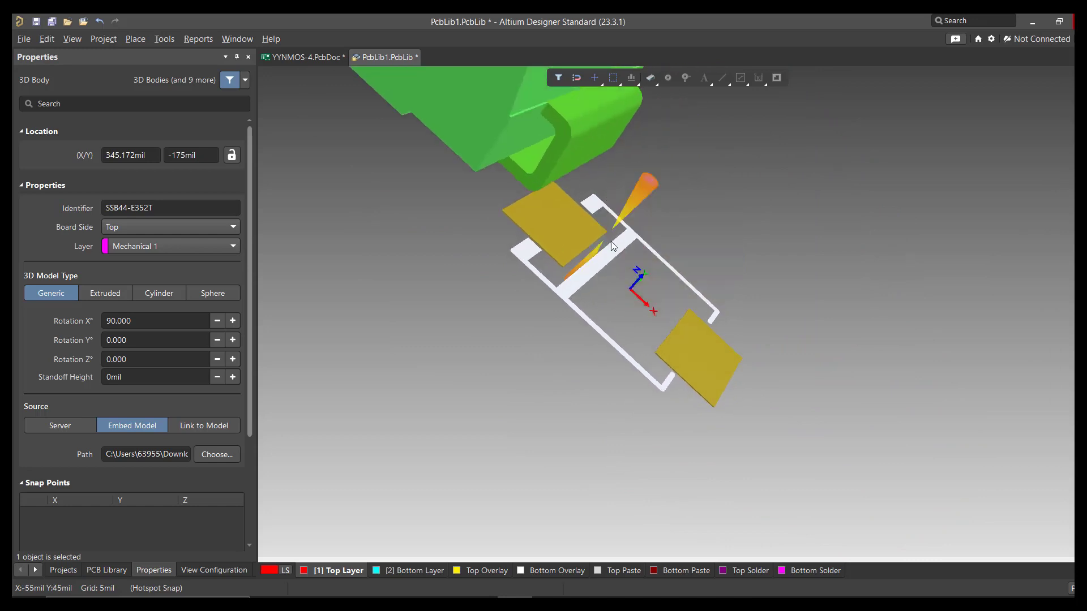
{"action": "scroll", "coordinate": [632, 252], "scroll_direction": "down", "scroll_amount": 4, "text": "ctrl"}
{"action": "right_click_drag", "start_coordinate": [632, 252], "coordinate": [569, 215], "text": "shift"}
{"action": "scroll", "coordinate": [645, 248], "scroll_direction": "up", "scroll_amount": 3, "text": "ctrl"}
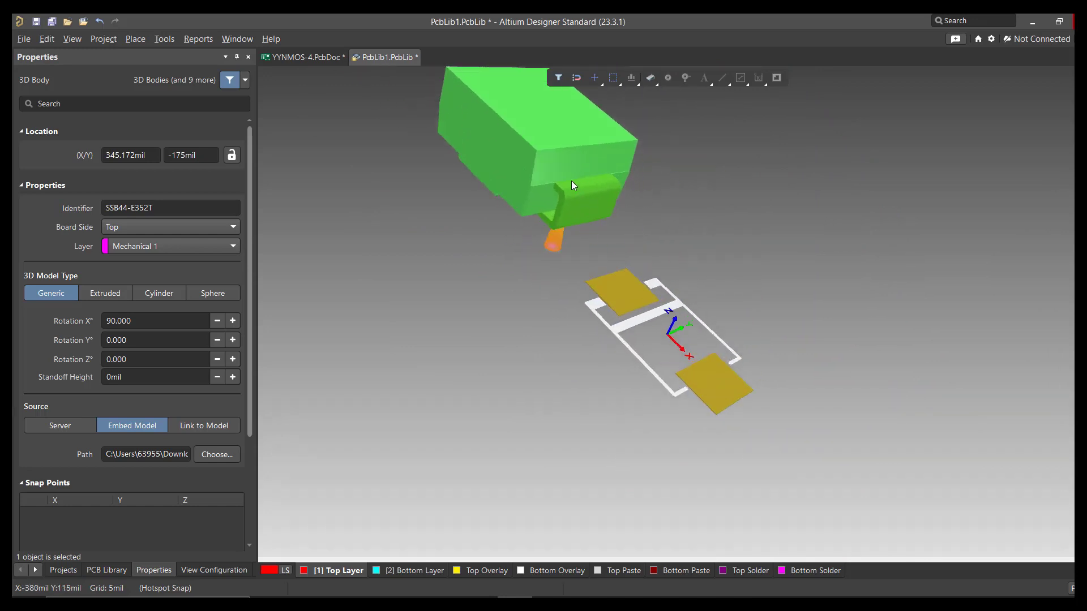
{"action": "left_click_drag", "start_coordinate": [572, 183], "coordinate": [597, 297]}
{"action": "key", "text": "2"}
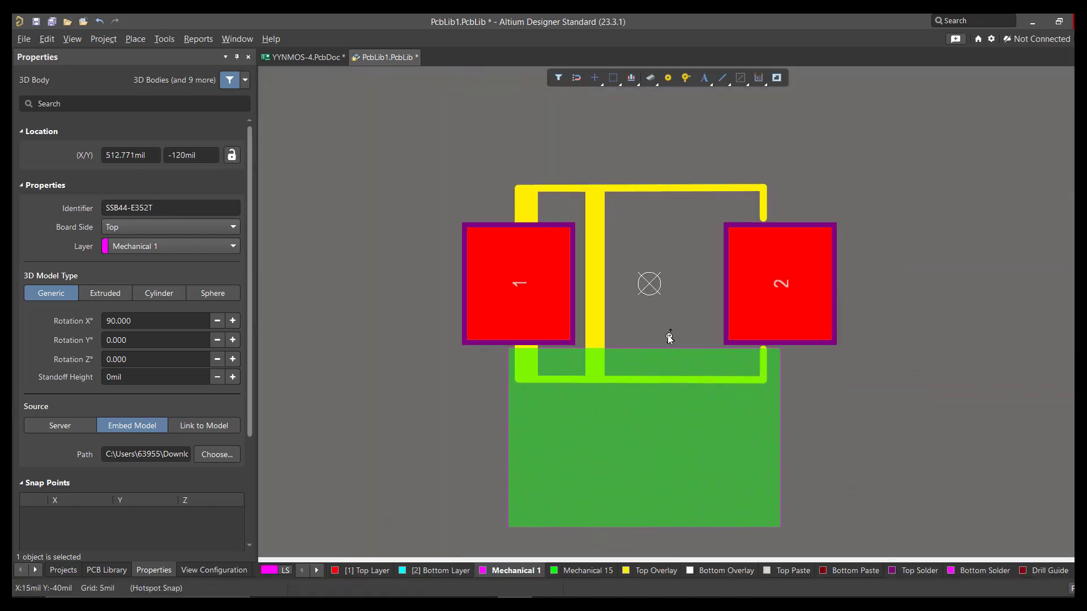
{"action": "left_click_drag", "start_coordinate": [651, 498], "coordinate": [650, 376]}
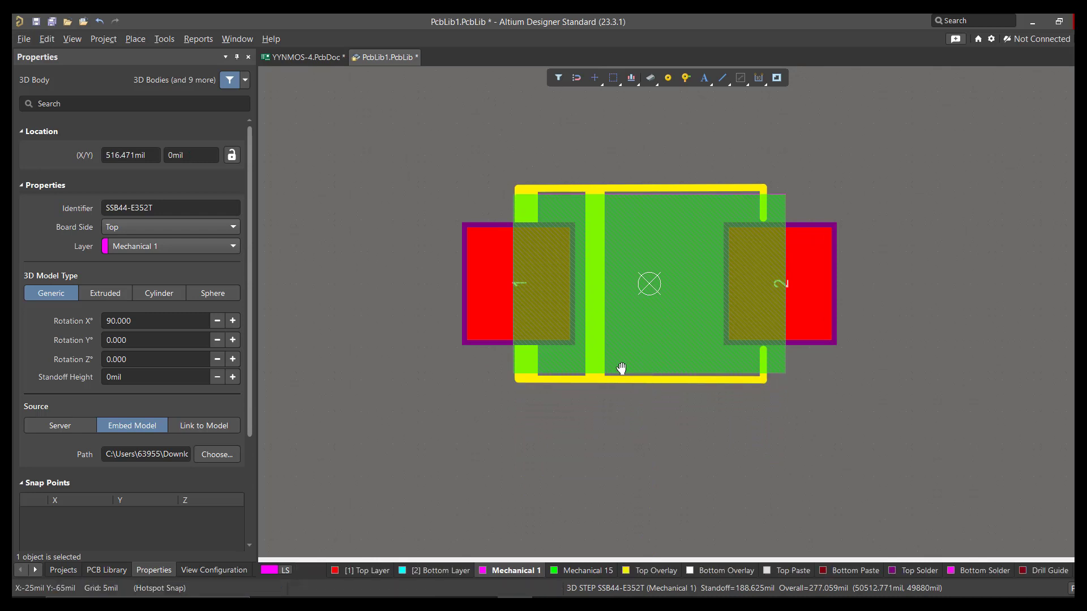
Step: Adjust the 3D body's standoff height by trial in the 3D view, ending at -190 mil, to seat it on the pads
{"action": "key", "text": "3"}
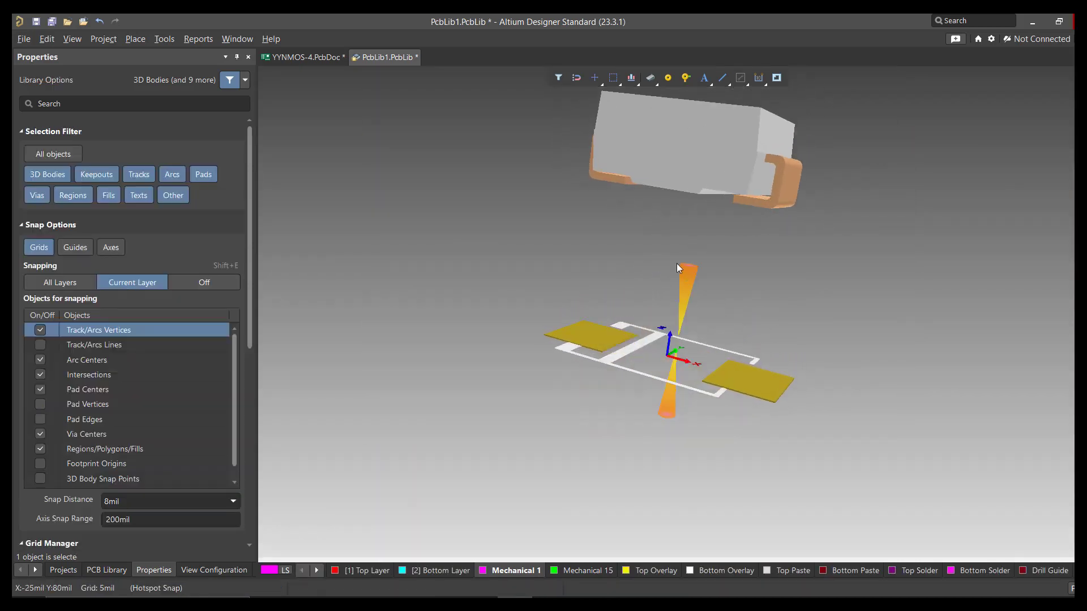
{"action": "left_click", "coordinate": [670, 140]}
{"action": "left_click", "coordinate": [153, 378]}
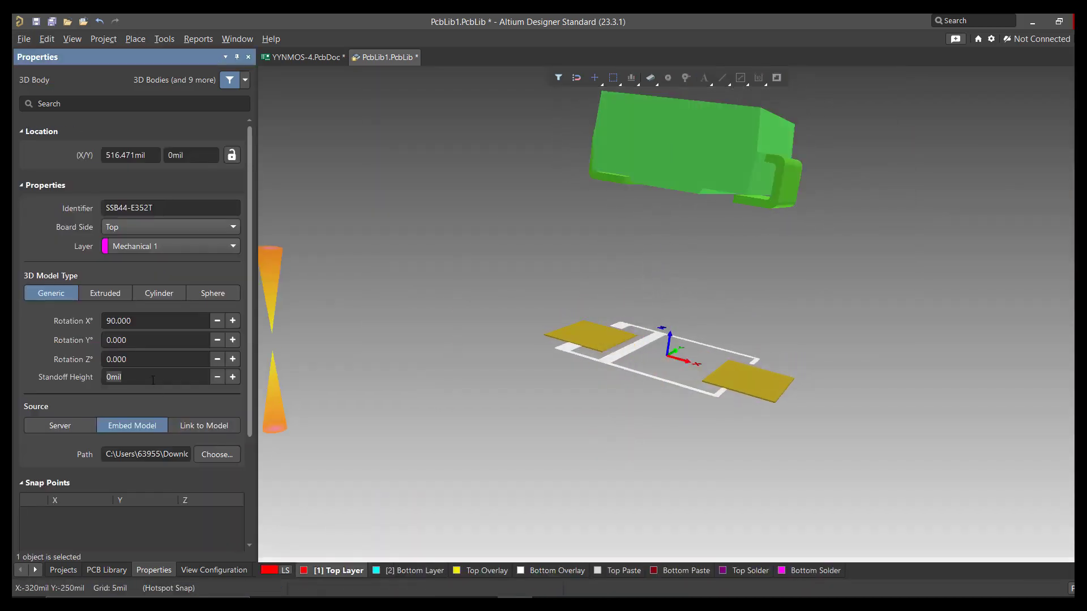
{"action": "type", "text": "-100"}
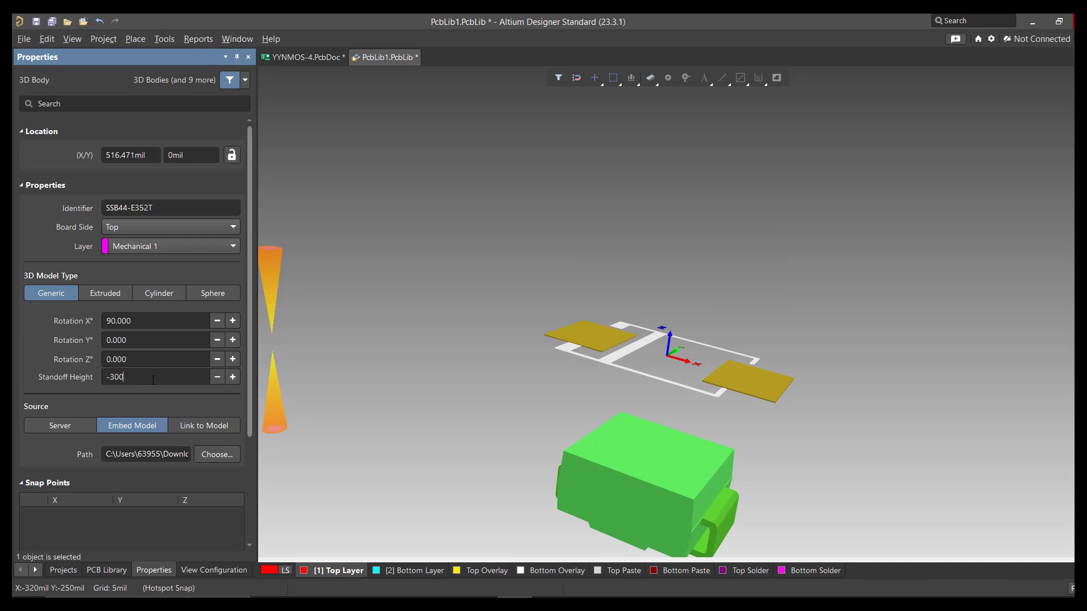
{"action": "key", "text": "Return"}
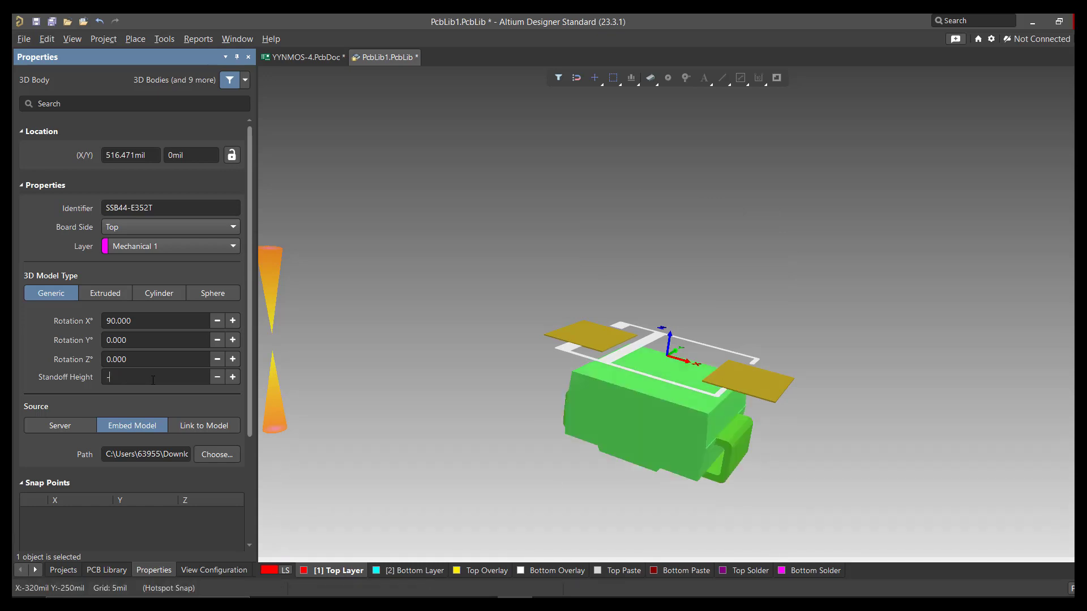
{"action": "key", "text": "Return"}
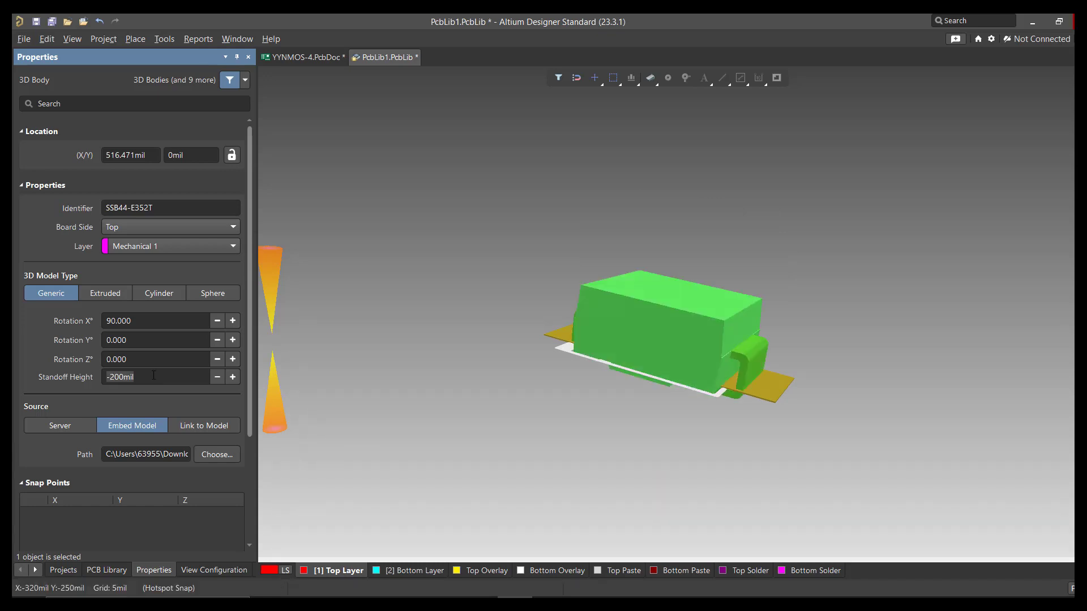
{"action": "type", "text": "0"}
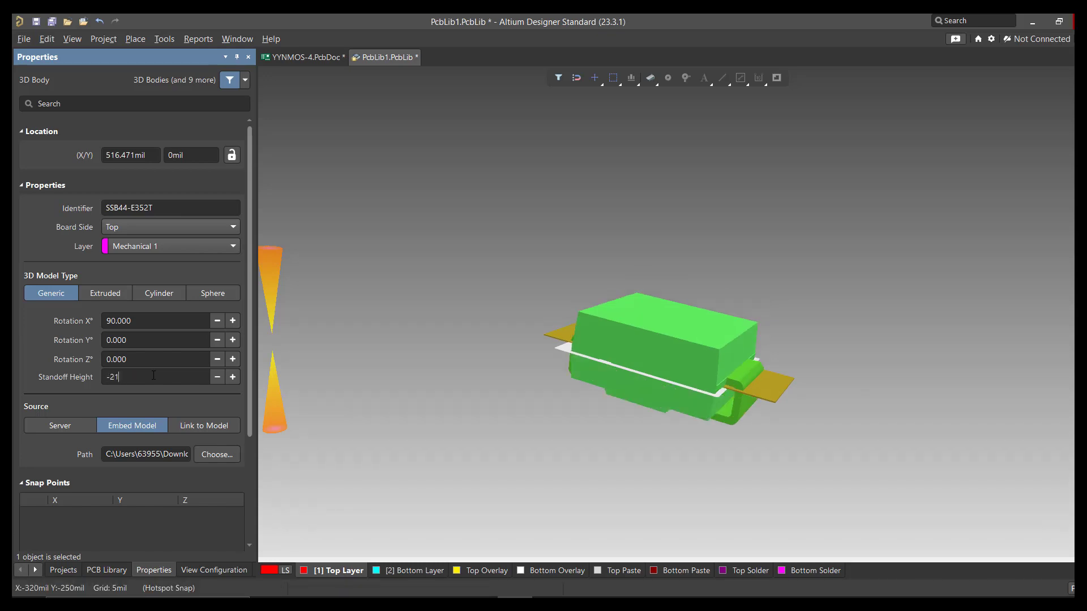
{"action": "key", "text": "Return"}
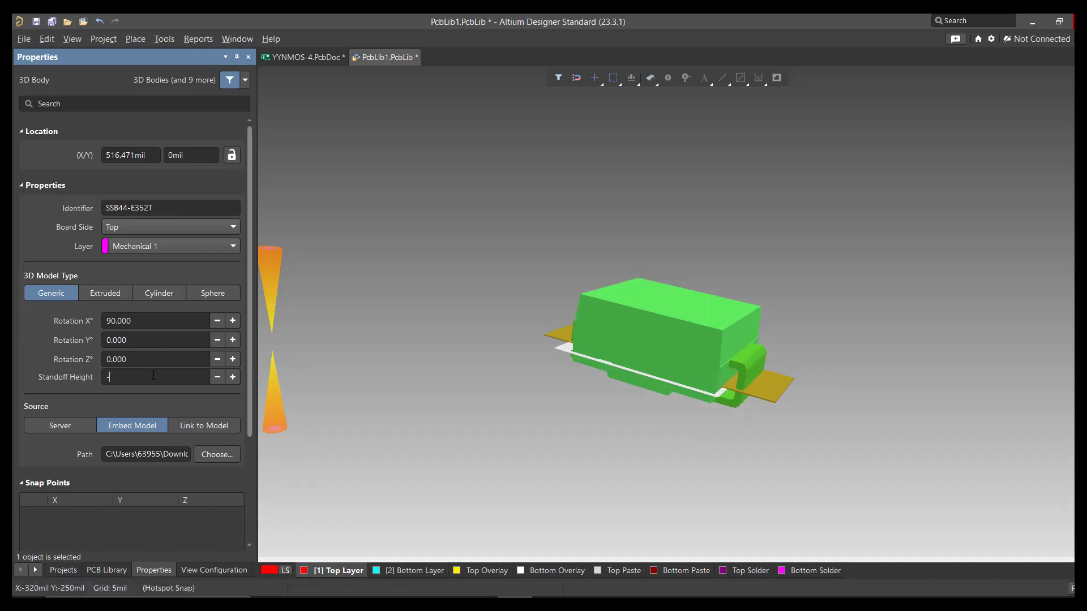
{"action": "type", "text": "0"}
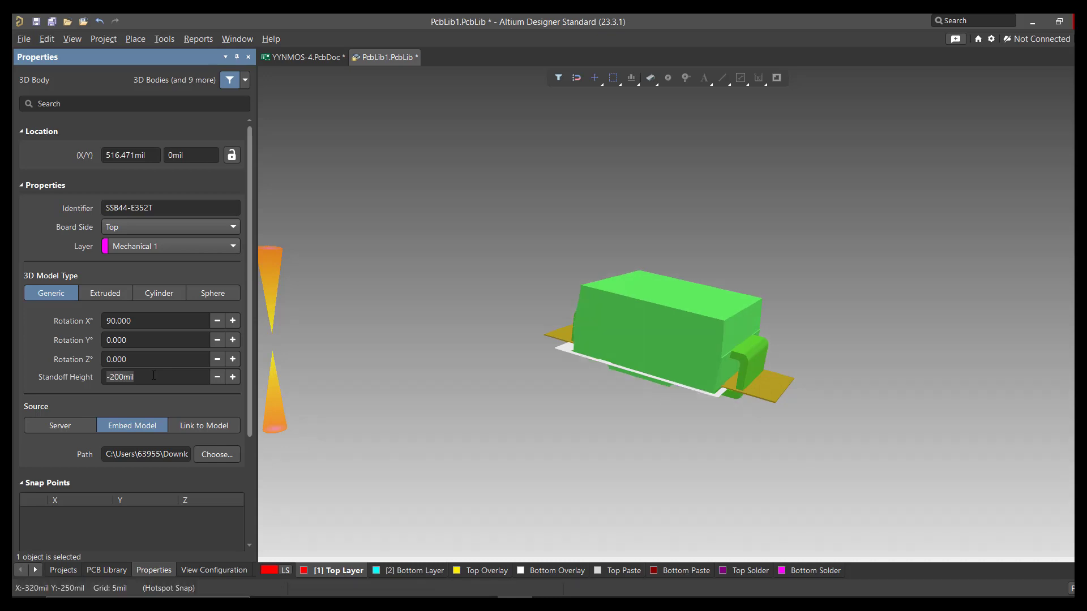
{"action": "key", "text": "Return"}
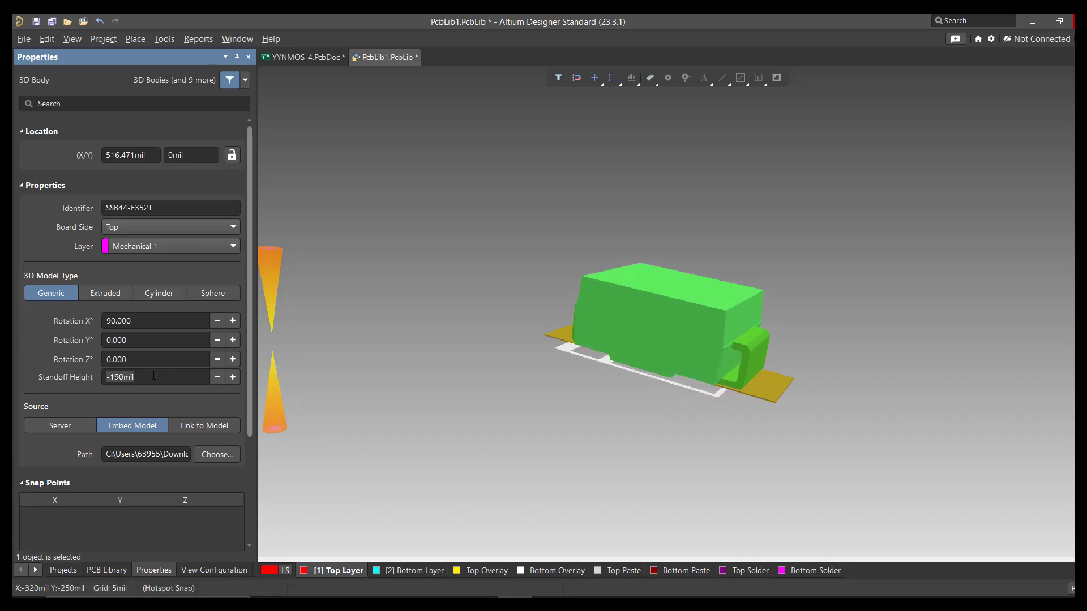
Step: Inspect the seated body from several angles, fine-tune its alignment between the two pads in 2D, and display it in 3D again
{"action": "scroll", "coordinate": [829, 378], "scroll_direction": "up", "scroll_amount": 3, "text": "ctrl"}
{"action": "right_click_drag", "start_coordinate": [601, 373], "coordinate": [663, 317], "text": "shift"}
{"action": "scroll", "coordinate": [629, 366], "scroll_direction": "up", "scroll_amount": 5, "text": "ctrl"}
{"action": "right_click_drag", "start_coordinate": [626, 368], "coordinate": [616, 467], "text": "shift"}
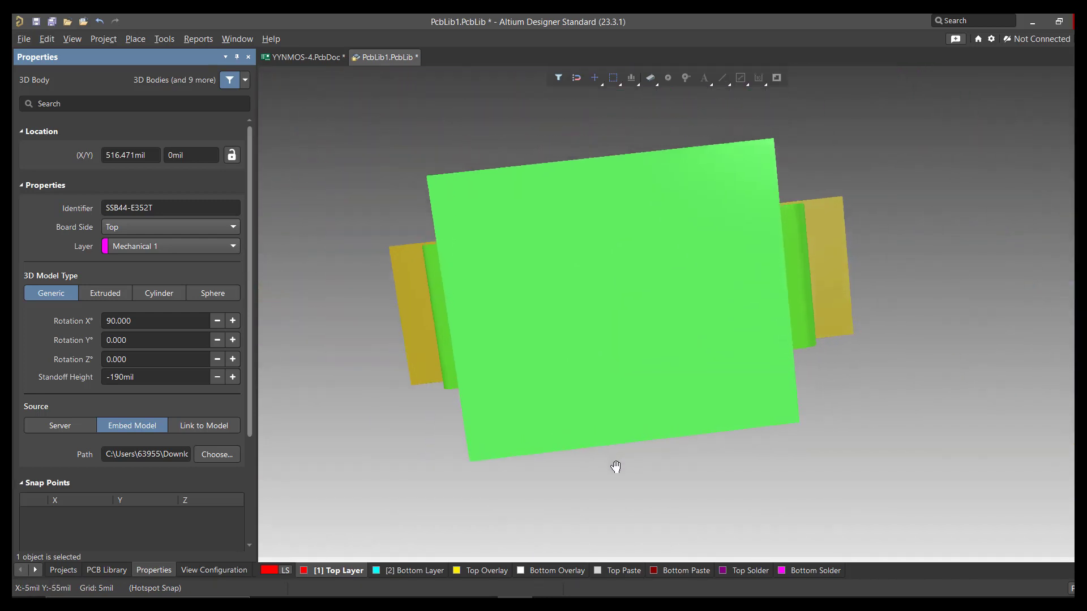
{"action": "key", "text": "2"}
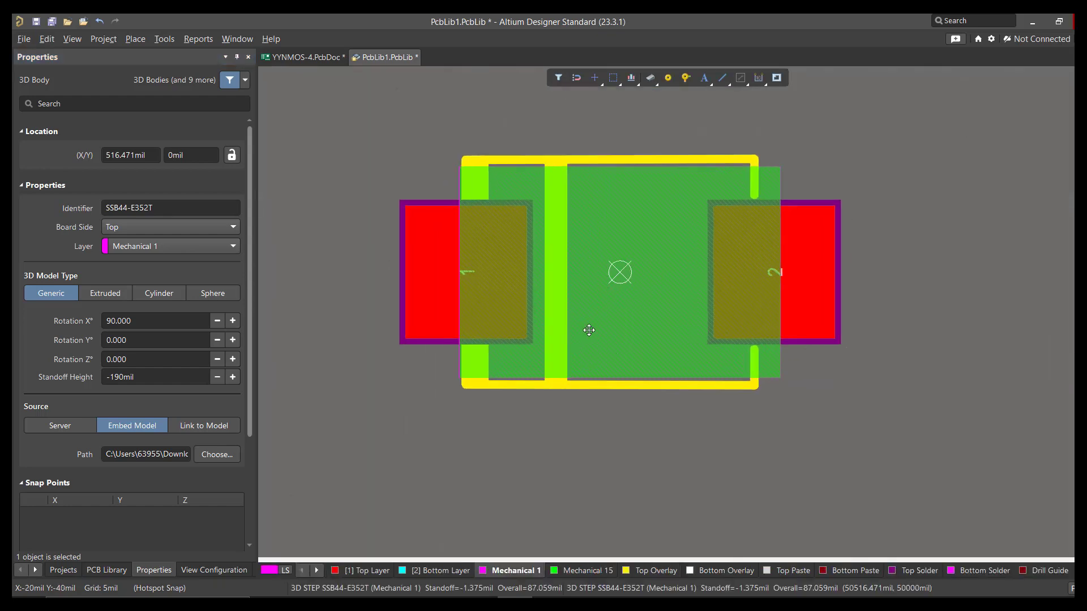
{"action": "left_click_drag", "start_coordinate": [598, 327], "coordinate": [617, 379]}
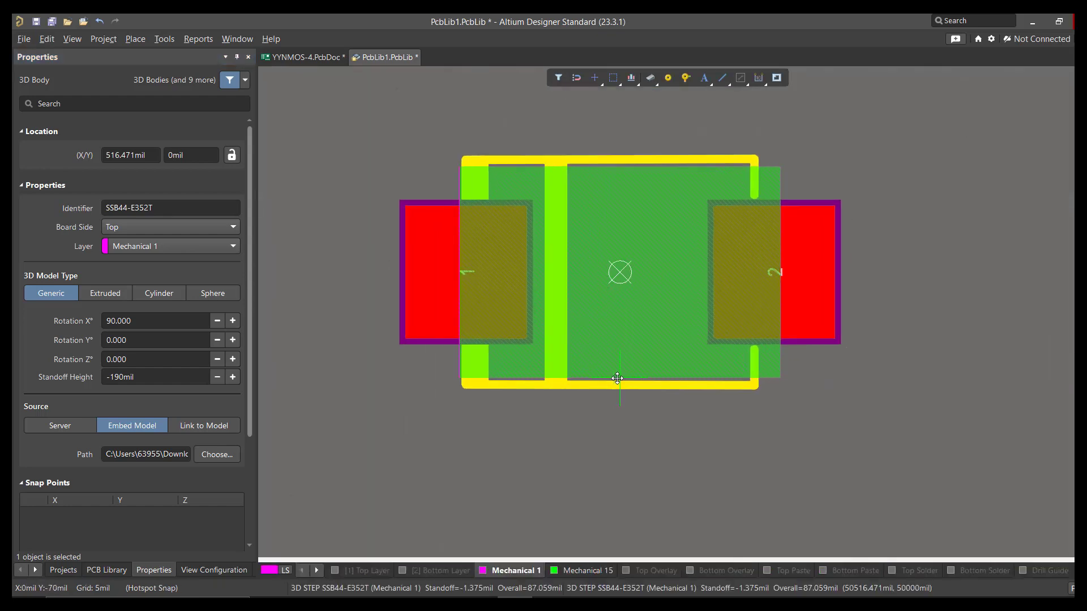
{"action": "right_click_drag", "start_coordinate": [601, 403], "coordinate": [444, 298]}
{"action": "scroll", "coordinate": [602, 416], "scroll_direction": "down", "scroll_amount": 1, "text": "ctrl"}
{"action": "left_click", "coordinate": [601, 416]}
{"action": "key", "text": "3"}
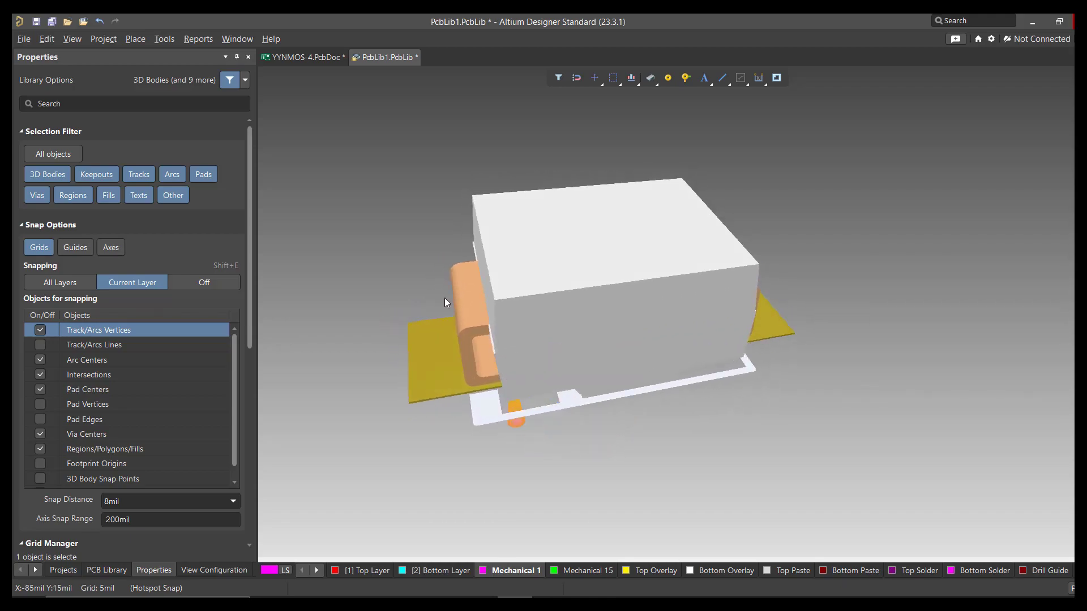
Step: Switch to the YYNMOS-4.PcbDoc board and bring the whole layout into view
{"action": "left_click", "coordinate": [317, 57]}
{"action": "scroll", "coordinate": [546, 323], "scroll_direction": "down", "scroll_amount": 6, "text": "ctrl"}
{"action": "right_click_drag", "start_coordinate": [645, 302], "coordinate": [609, 340]}
{"action": "scroll", "coordinate": [616, 331], "scroll_direction": "up", "scroll_amount": 2, "text": "ctrl"}
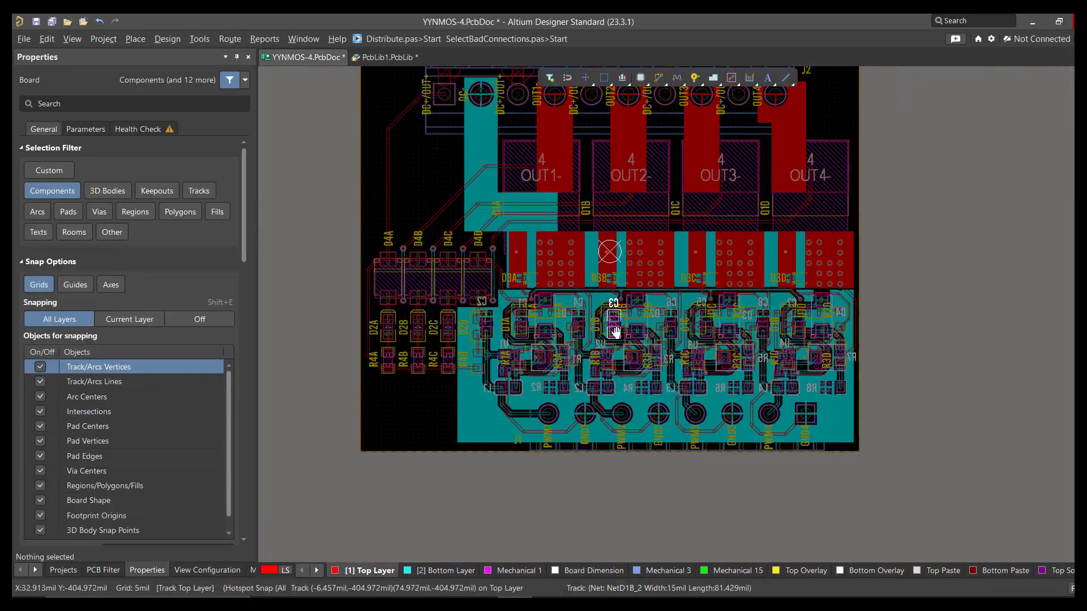
{"action": "right_click_drag", "start_coordinate": [611, 278], "coordinate": [610, 358]}
{"action": "scroll", "coordinate": [584, 371], "scroll_direction": "up", "scroll_amount": 1, "text": "ctrl"}
{"action": "scroll", "coordinate": [595, 344], "scroll_direction": "down", "scroll_amount": 1, "text": "ctrl"}
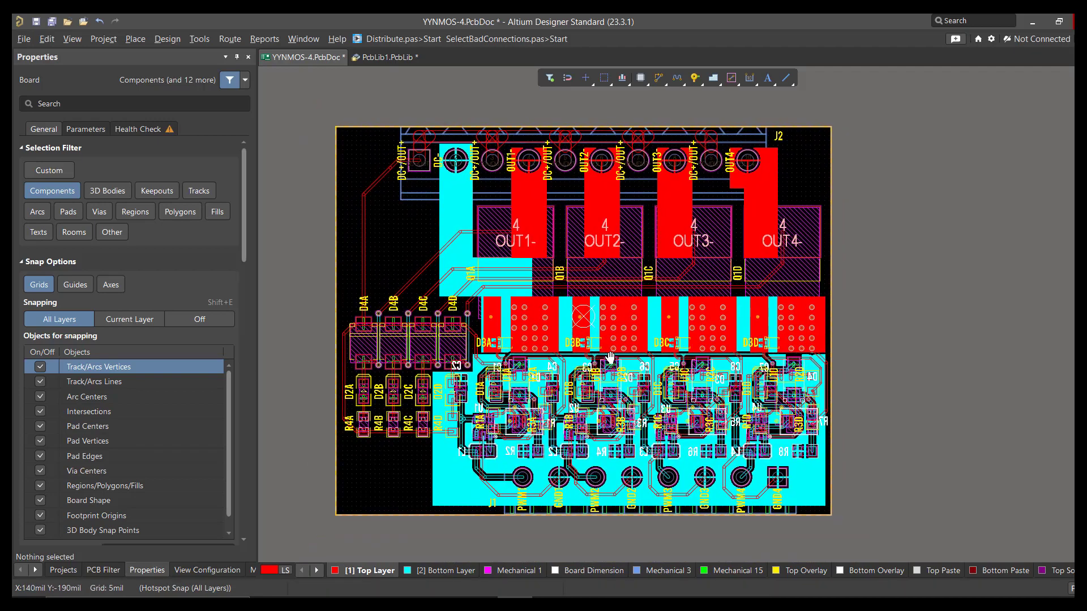
Step: List the board's 3D models for the YYNMOS-4 component class and enlarge the component list to show more entries
{"action": "left_click", "coordinate": [1070, 588]}
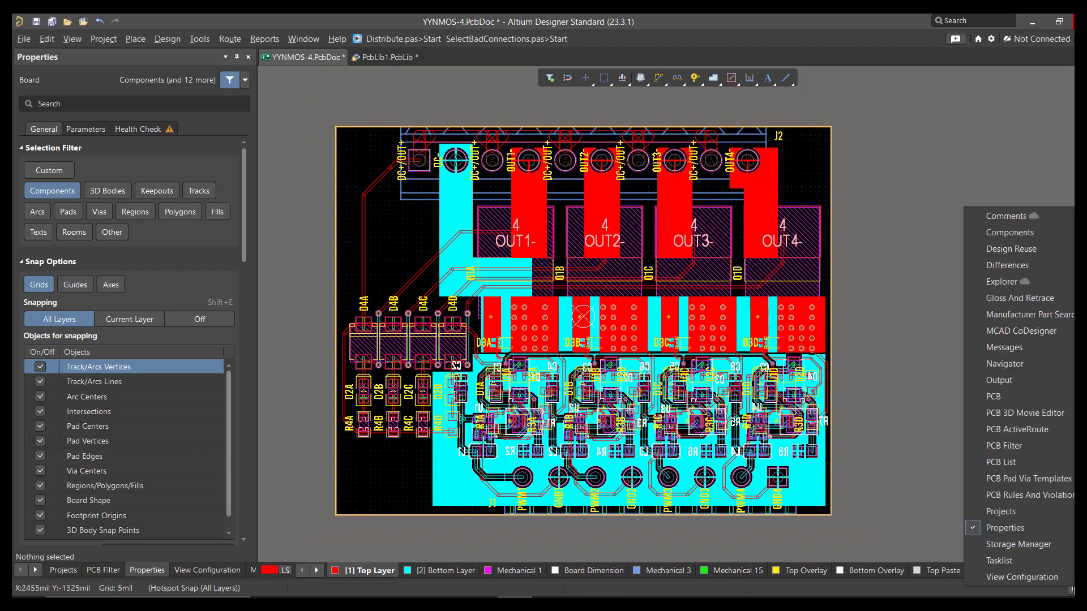
{"action": "left_click", "coordinate": [1001, 398]}
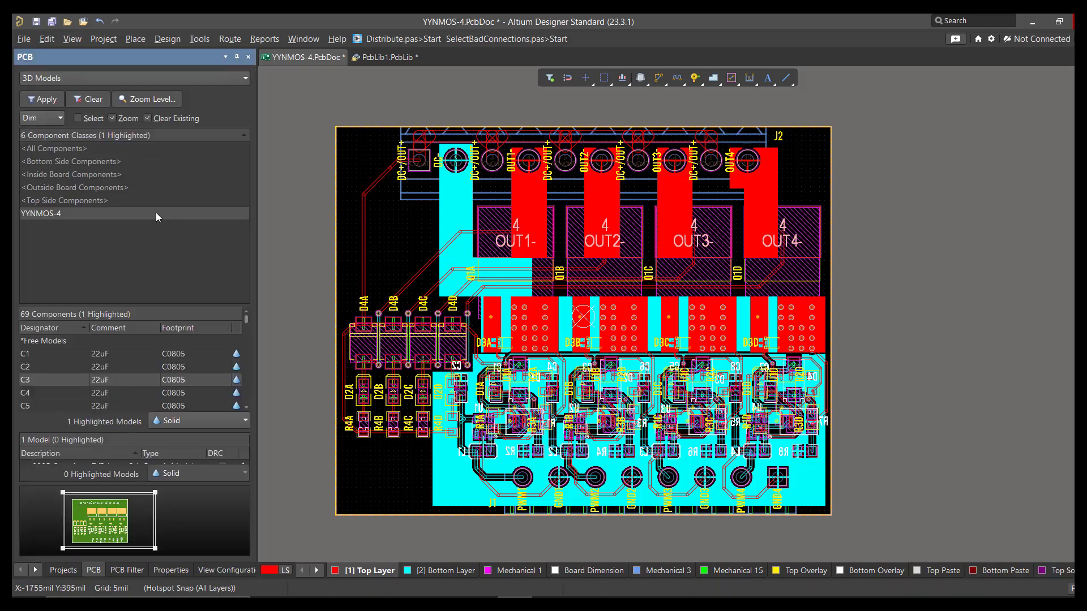
{"action": "left_click", "coordinate": [52, 80]}
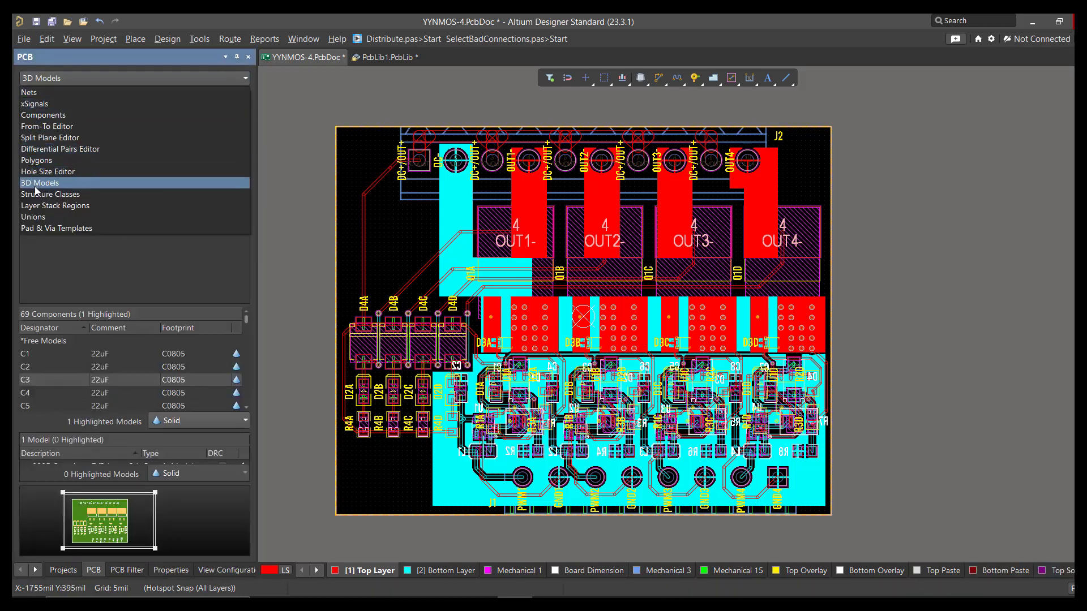
{"action": "left_click", "coordinate": [69, 184]}
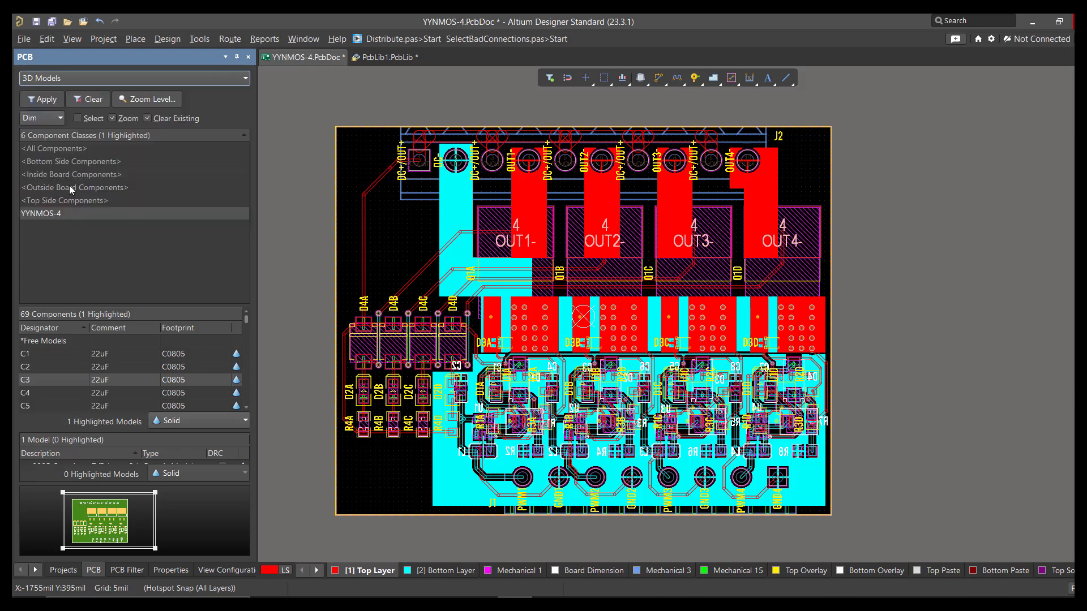
{"action": "left_click", "coordinate": [66, 214]}
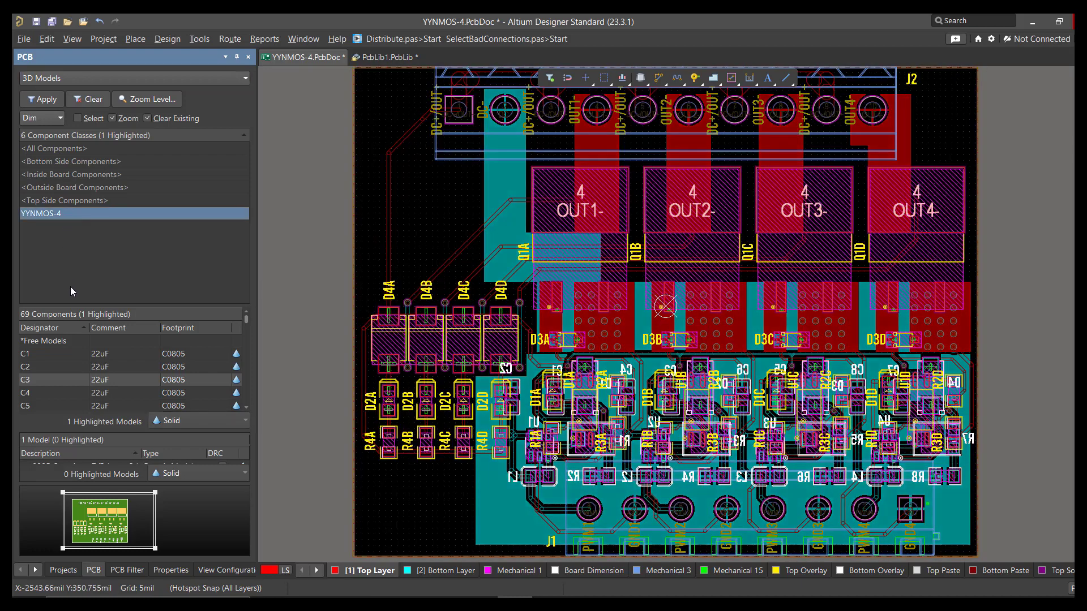
{"action": "left_click_drag", "start_coordinate": [74, 306], "coordinate": [71, 222]}
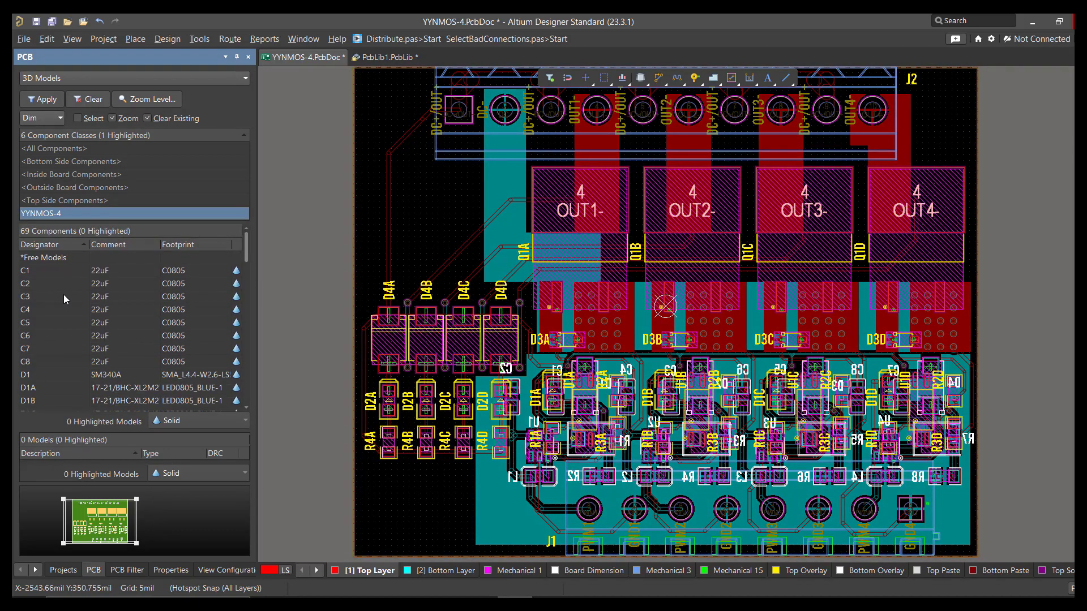
Step: Display the board in 3D and examine the 3D models of capacitors C1 to C5 one by one
{"action": "right_click_drag", "start_coordinate": [451, 333], "coordinate": [442, 360]}
{"action": "key", "text": "3"}
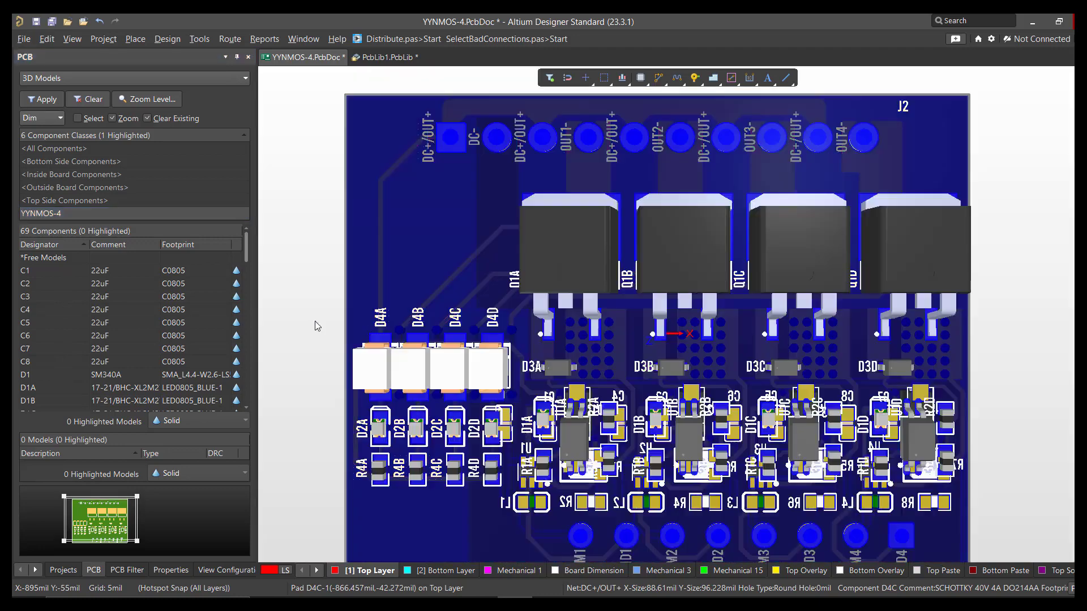
{"action": "left_click", "coordinate": [55, 276]}
{"action": "left_click", "coordinate": [48, 271]}
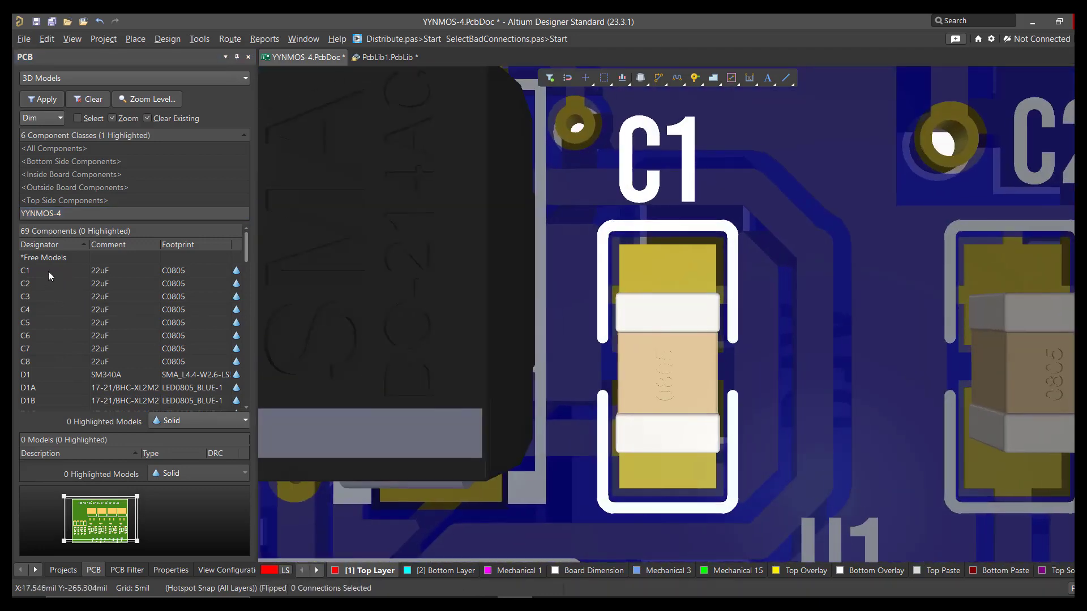
{"action": "left_click", "coordinate": [52, 281]}
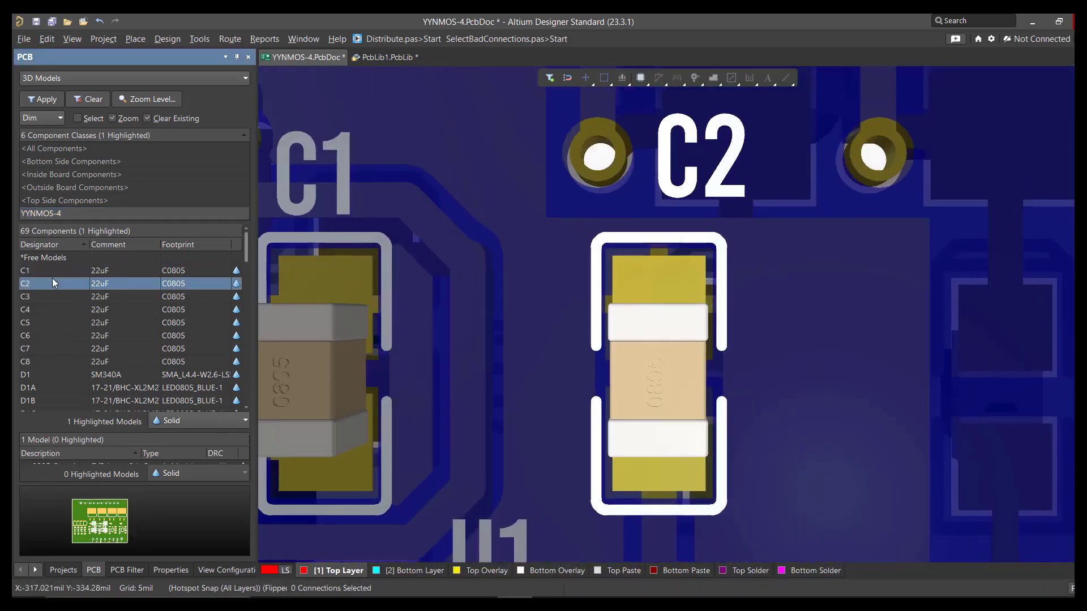
{"action": "left_click", "coordinate": [55, 297]}
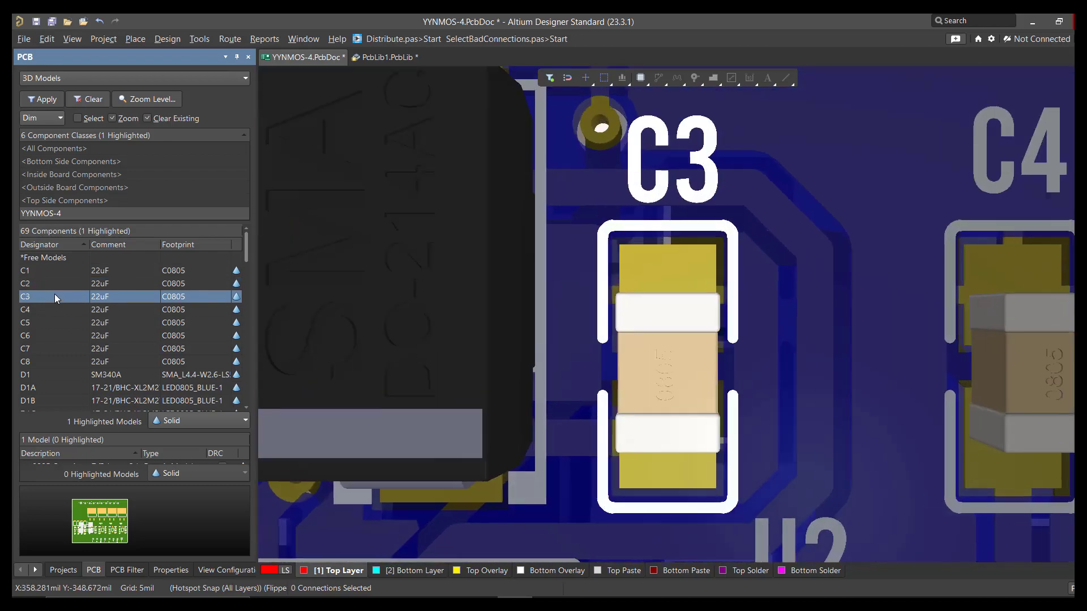
{"action": "key", "text": "Down"}
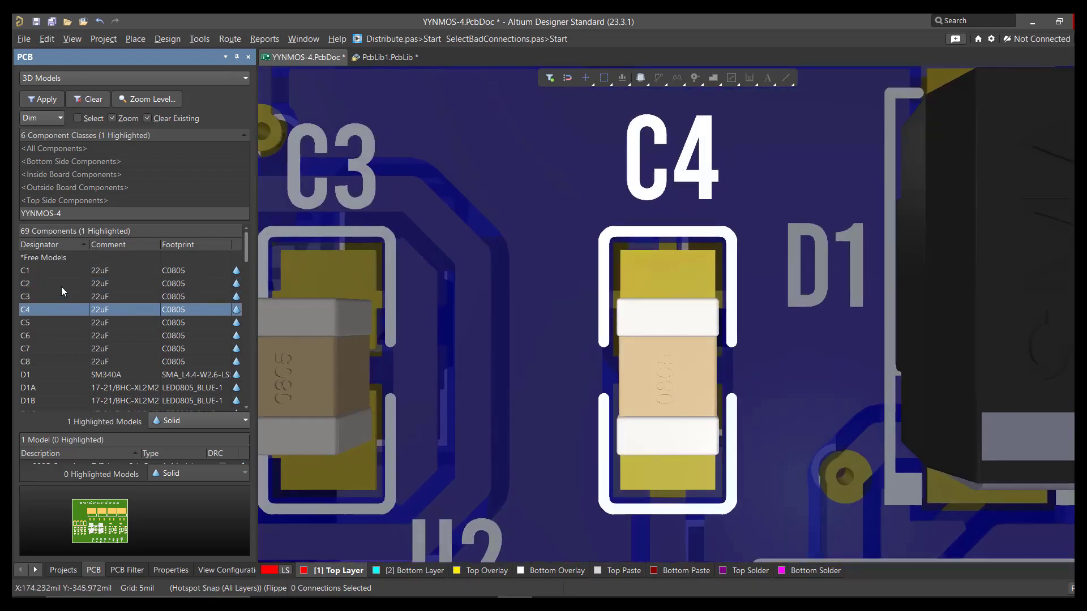
{"action": "left_click", "coordinate": [761, 601]}
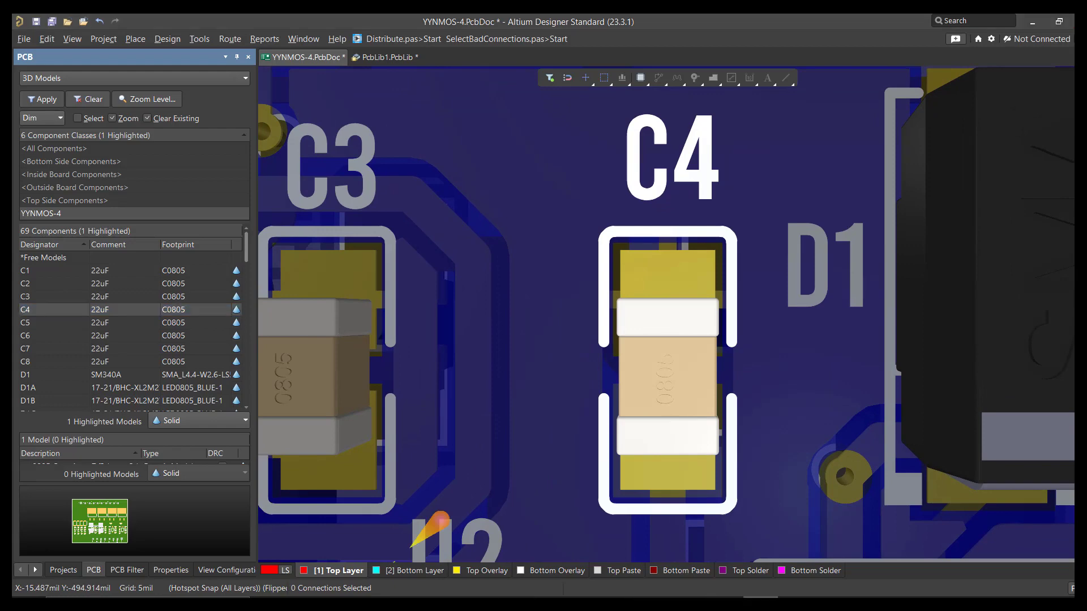
{"action": "left_click", "coordinate": [100, 325]}
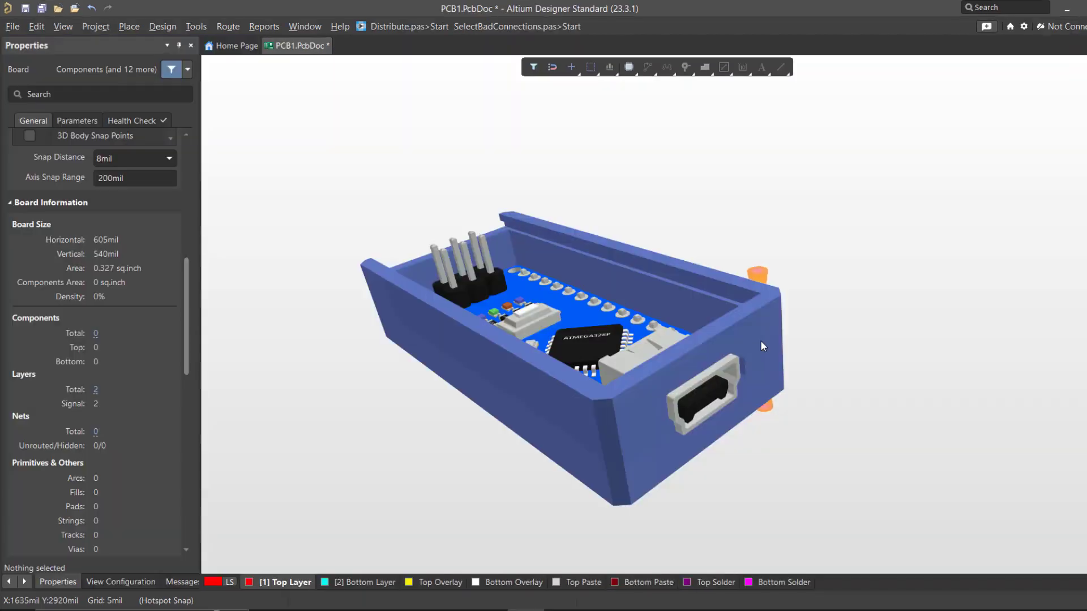
Step: Reduce the opacity of the enclosure's 3D body to 33% and view the board inside it
{"action": "left_click", "coordinate": [648, 441]}
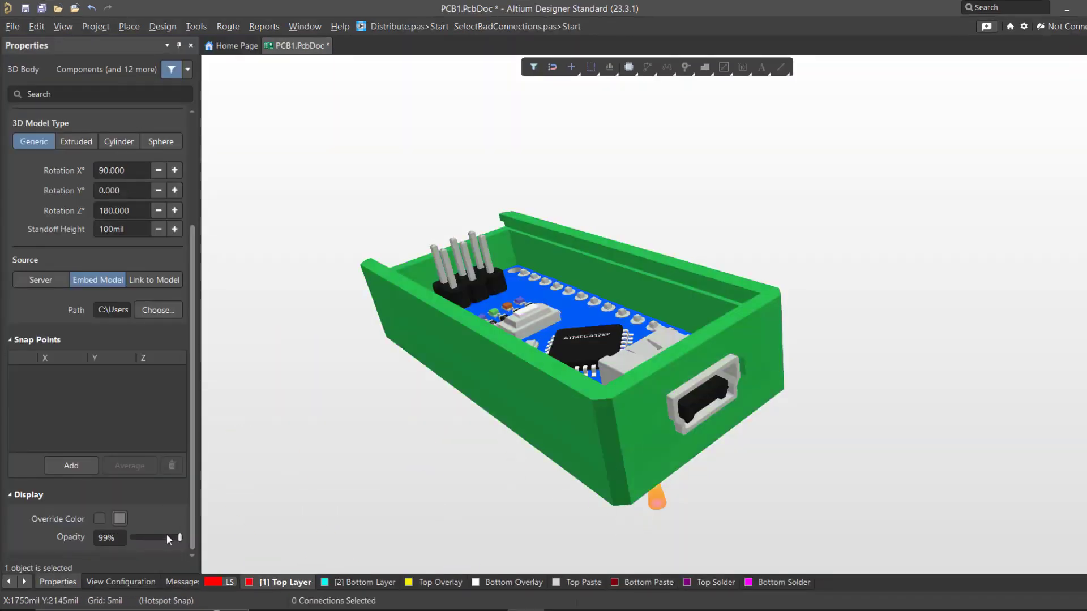
{"action": "left_click_drag", "start_coordinate": [176, 535], "coordinate": [146, 537]}
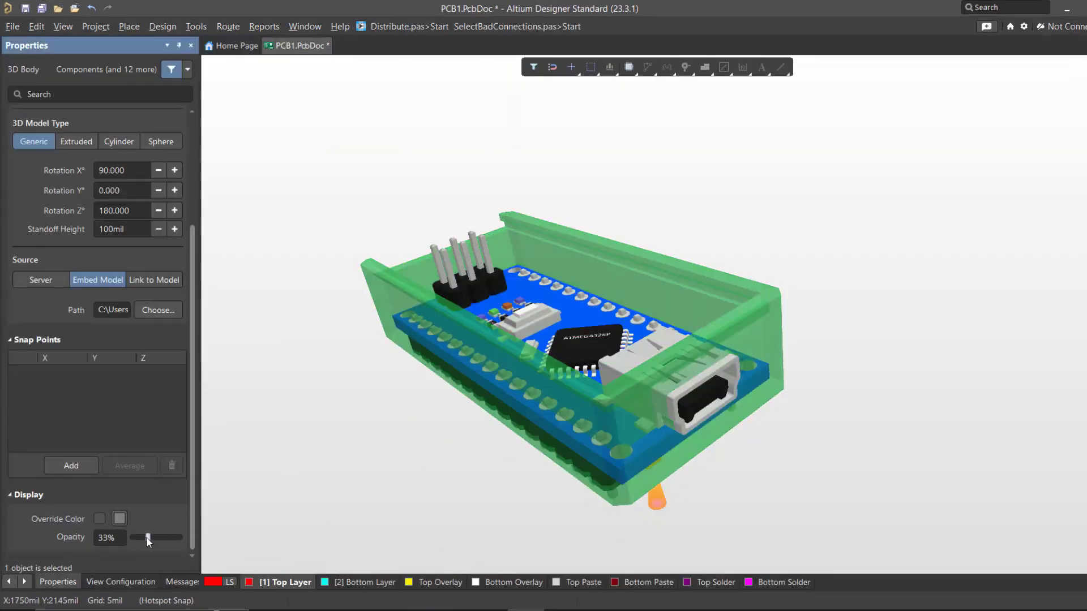
{"action": "left_click_drag", "start_coordinate": [708, 446], "coordinate": [707, 457]}
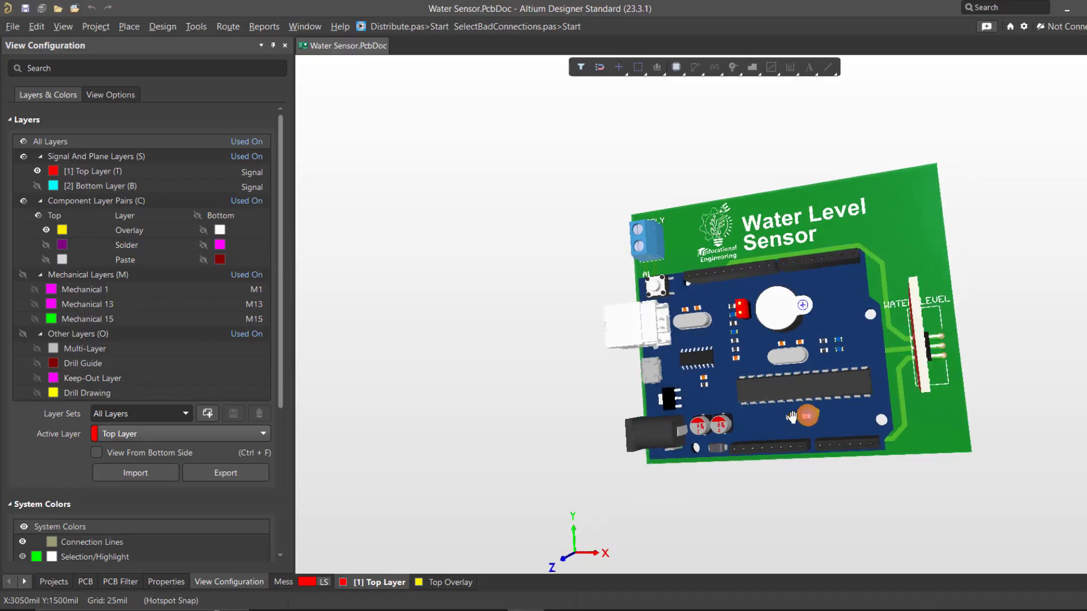
Step: Inspect the Water Sensor and PCB1 boards in 3D from several angles, including the heatsinks and battery on PCB1's underside
{"action": "right_click_drag", "start_coordinate": [974, 396], "coordinate": [776, 402], "text": "shift"}
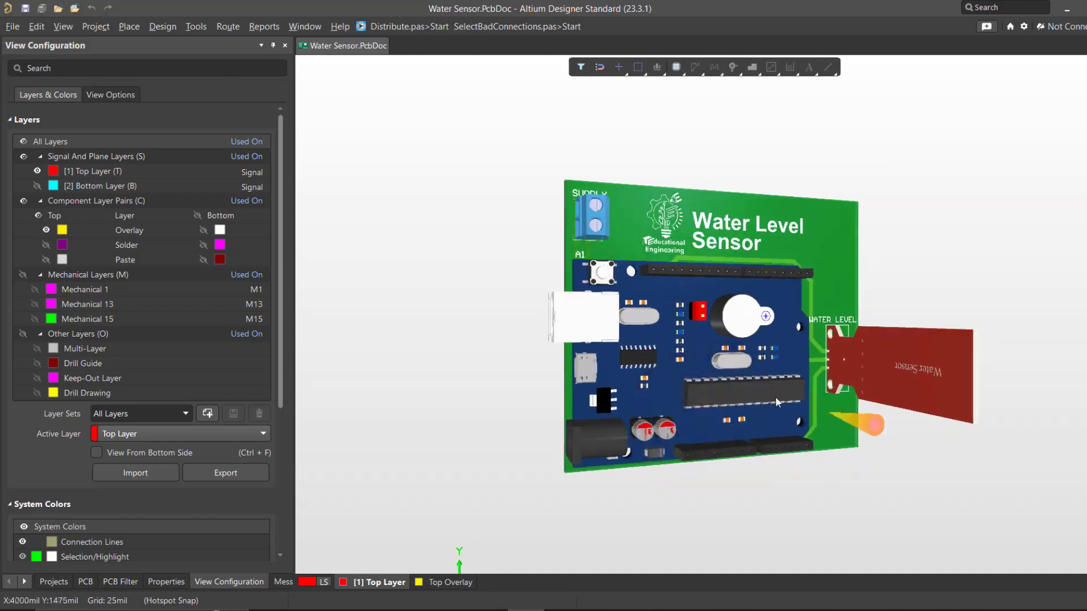
{"action": "scroll", "coordinate": [598, 206], "scroll_direction": "up", "scroll_amount": 5, "text": "ctrl"}
{"action": "right_click_drag", "start_coordinate": [597, 206], "coordinate": [827, 244], "text": "shift"}
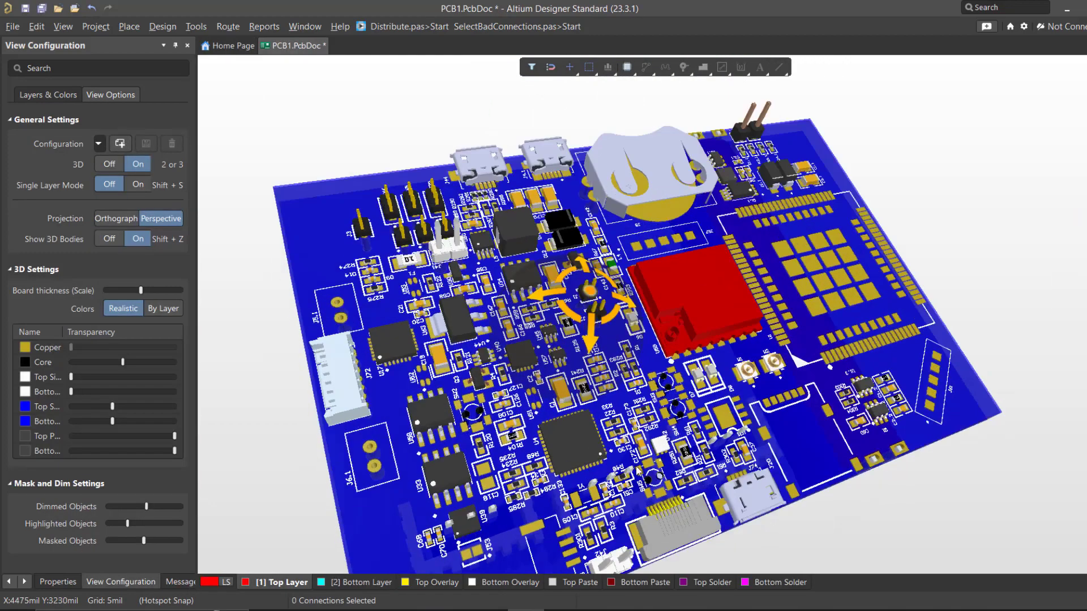
{"action": "right_click_drag", "start_coordinate": [637, 471], "coordinate": [548, 122], "text": "shift"}
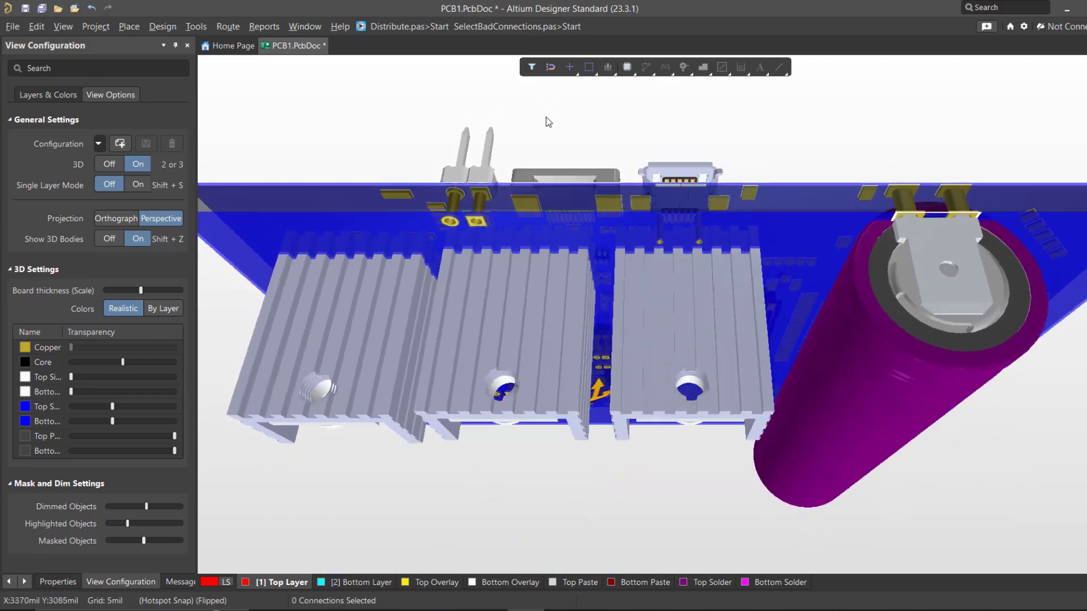
{"action": "right_click", "coordinate": [548, 106], "text": "shift"}
{"action": "key", "text": "Escape"}
{"action": "right_click_drag", "start_coordinate": [589, 371], "coordinate": [552, 249], "text": "shift"}
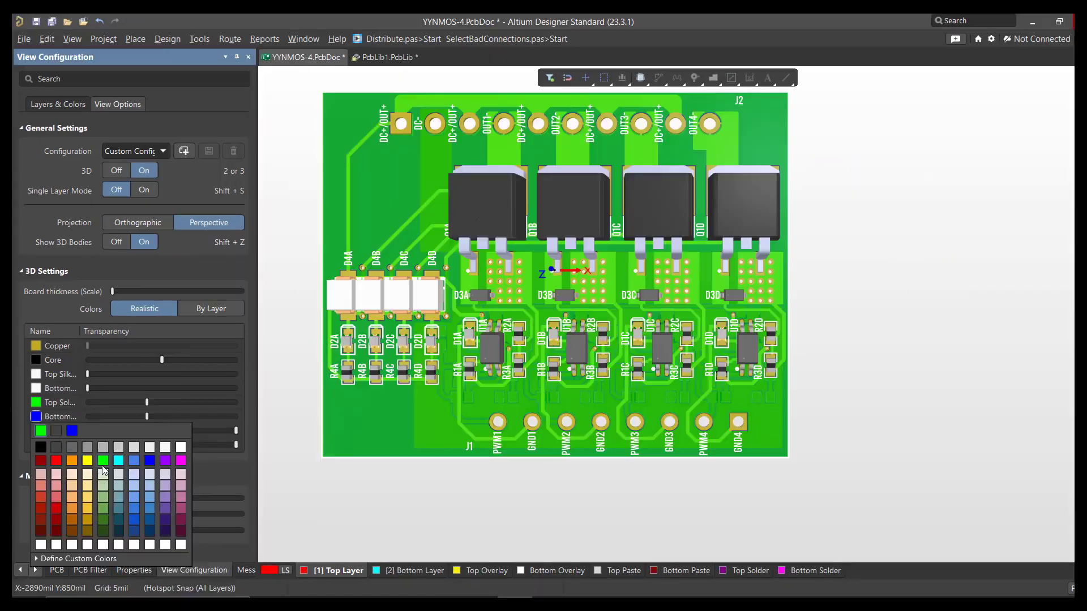
Step: Colour the bottom solder mask green, try the top mask at full transparency, and set both masks to minimum transparency
{"action": "left_click", "coordinate": [90, 434]}
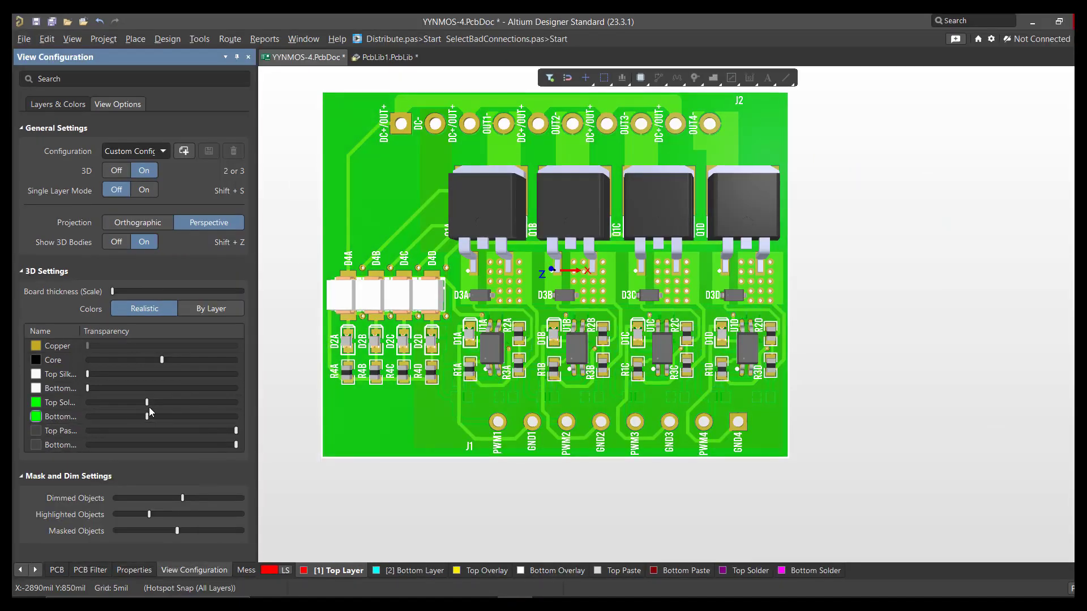
{"action": "left_click_drag", "start_coordinate": [147, 404], "coordinate": [239, 407]}
{"action": "left_click_drag", "start_coordinate": [147, 416], "coordinate": [123, 411]}
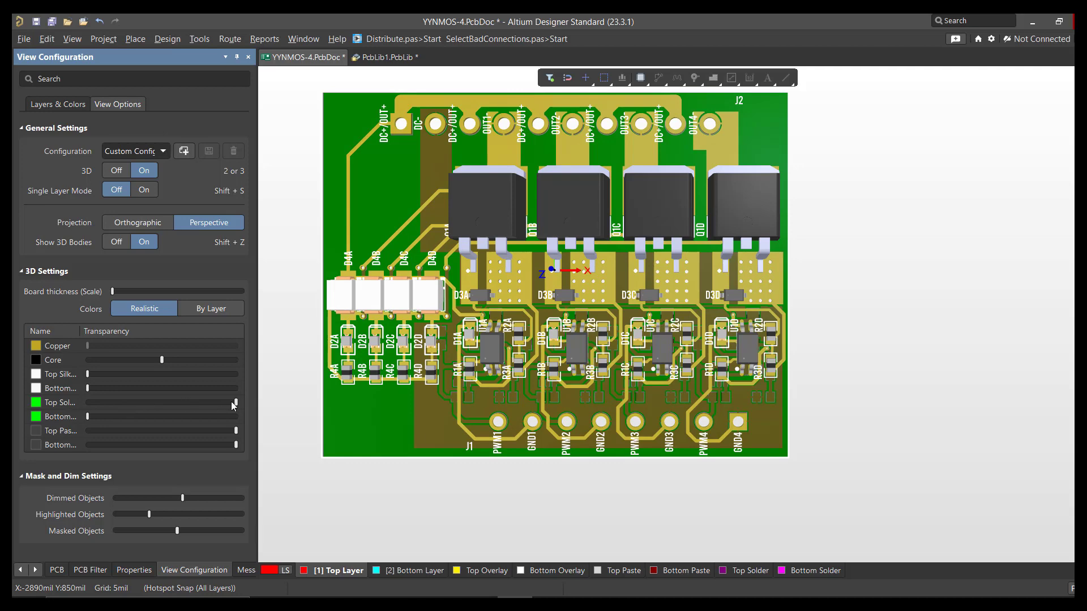
{"action": "left_click_drag", "start_coordinate": [231, 402], "coordinate": [92, 405]}
Step: Change the colour of the top and bottom solder masks to red
{"action": "left_click", "coordinate": [38, 404]}
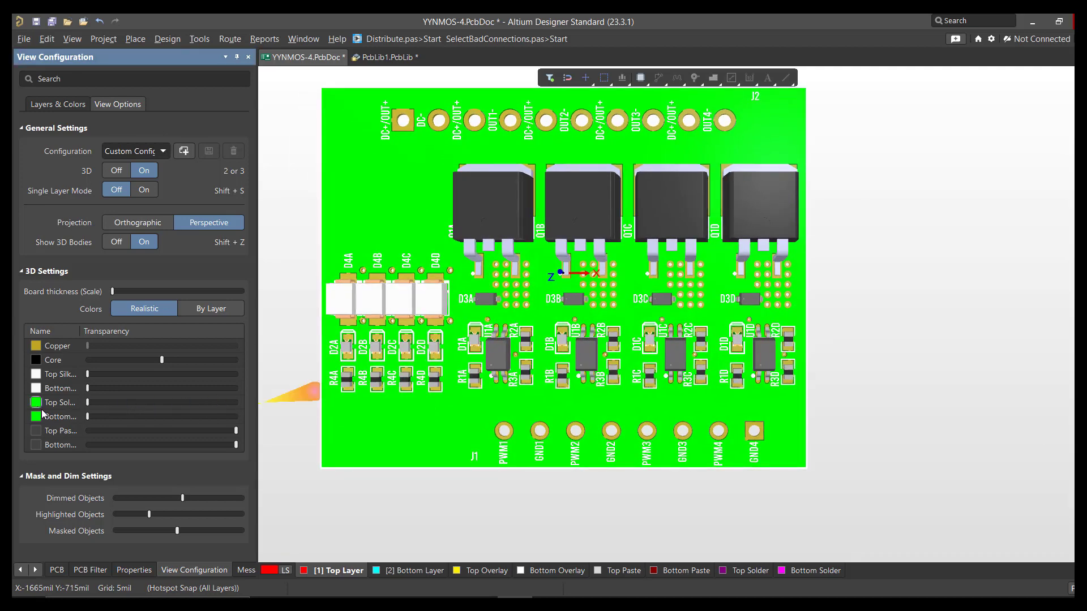
{"action": "left_click", "coordinate": [56, 446]}
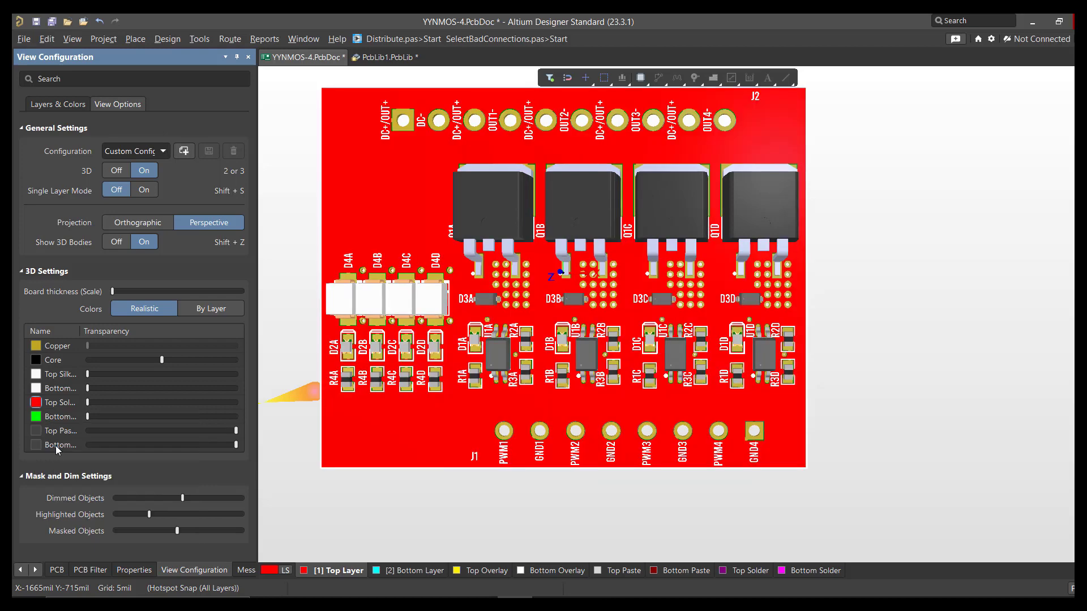
{"action": "left_click", "coordinate": [35, 418]}
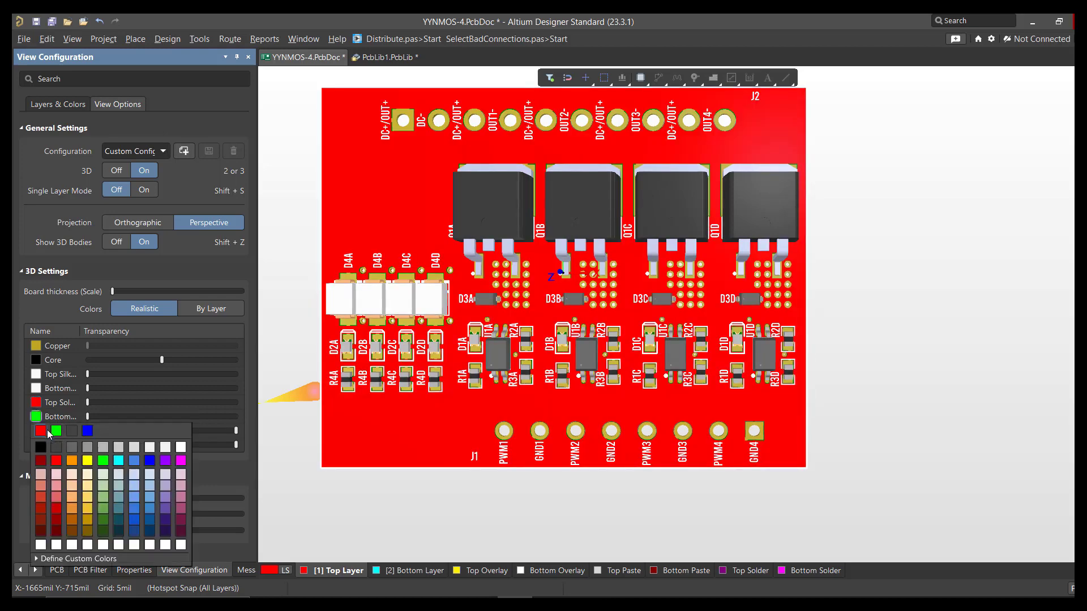
{"action": "left_click", "coordinate": [45, 432]}
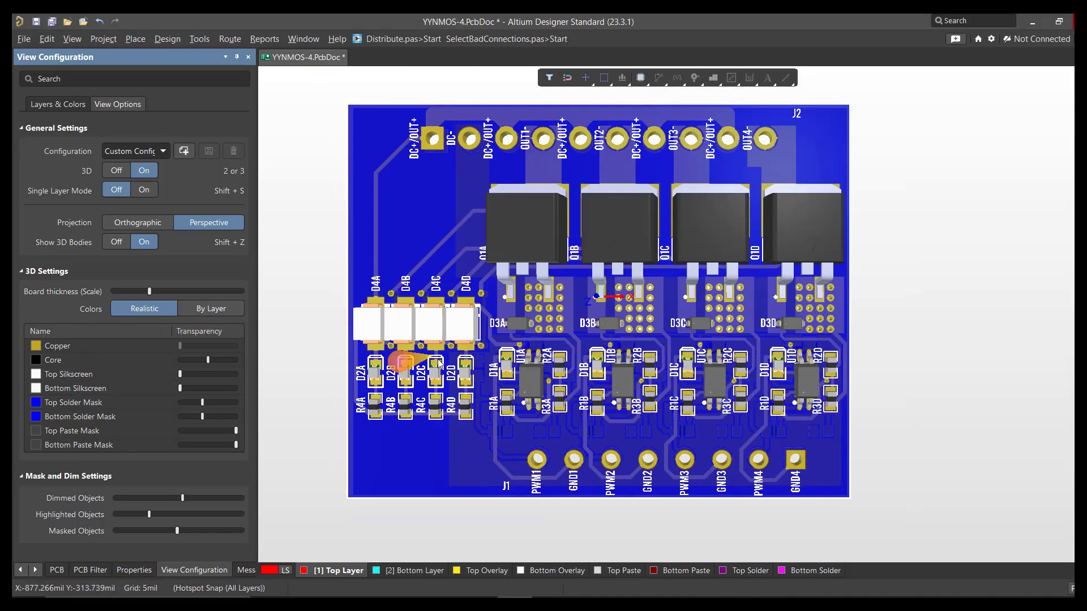
Step: View the blue YYNMOS-4 board tilted and close up in 3D, and restore the straight top view of the whole board
{"action": "right_click_drag", "start_coordinate": [623, 238], "coordinate": [422, 350], "text": "shift"}
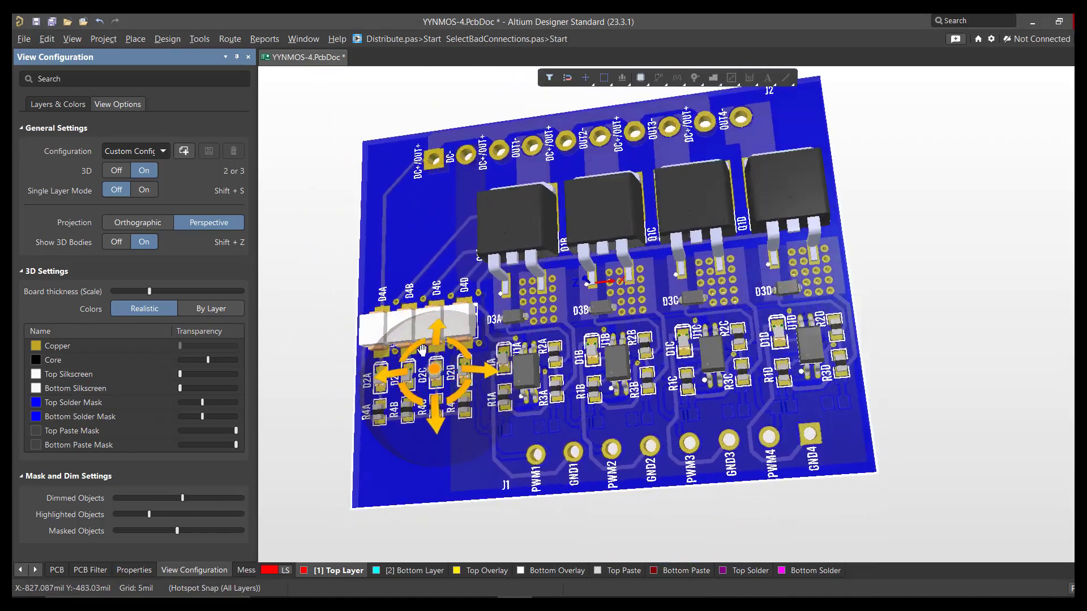
{"action": "scroll", "coordinate": [508, 305], "scroll_direction": "up", "scroll_amount": 6, "text": "ctrl"}
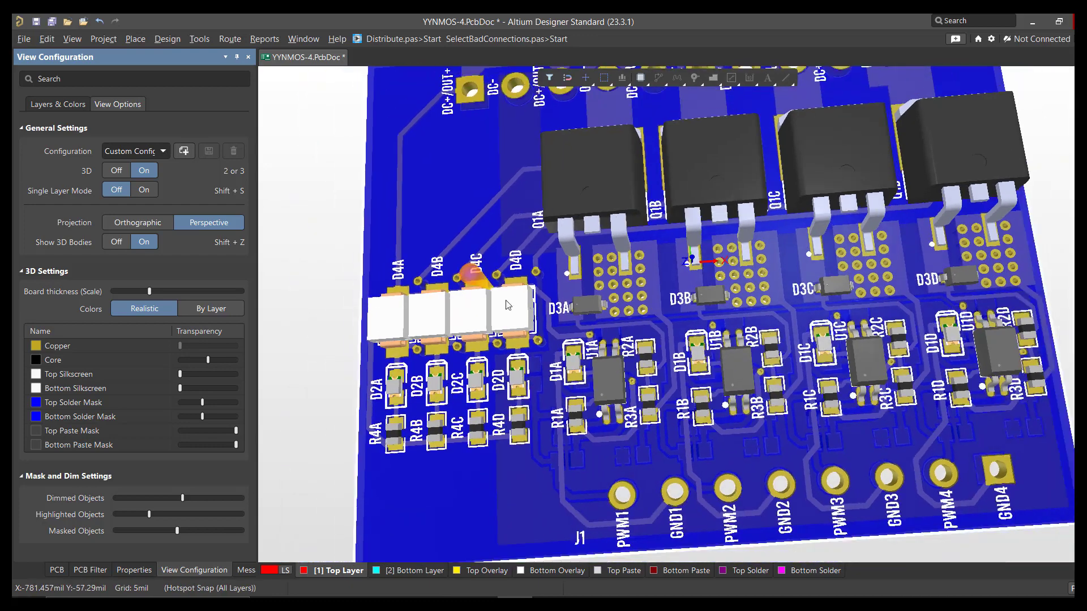
{"action": "key", "text": "0"}
{"action": "key", "text": "v"}
{"action": "key", "text": "f"}
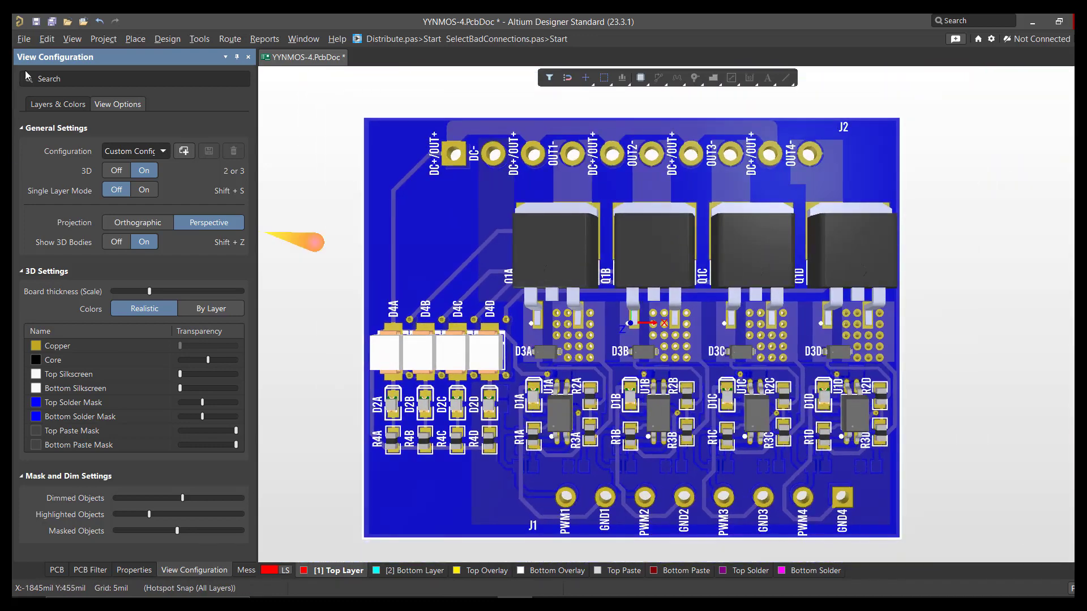
Step: Look through the export formats available for the board, such as STEP 3D, PARASOLID, VRML and PDF3D
{"action": "left_click", "coordinate": [24, 39]}
{"action": "mouse_move", "coordinate": [96, 289]}
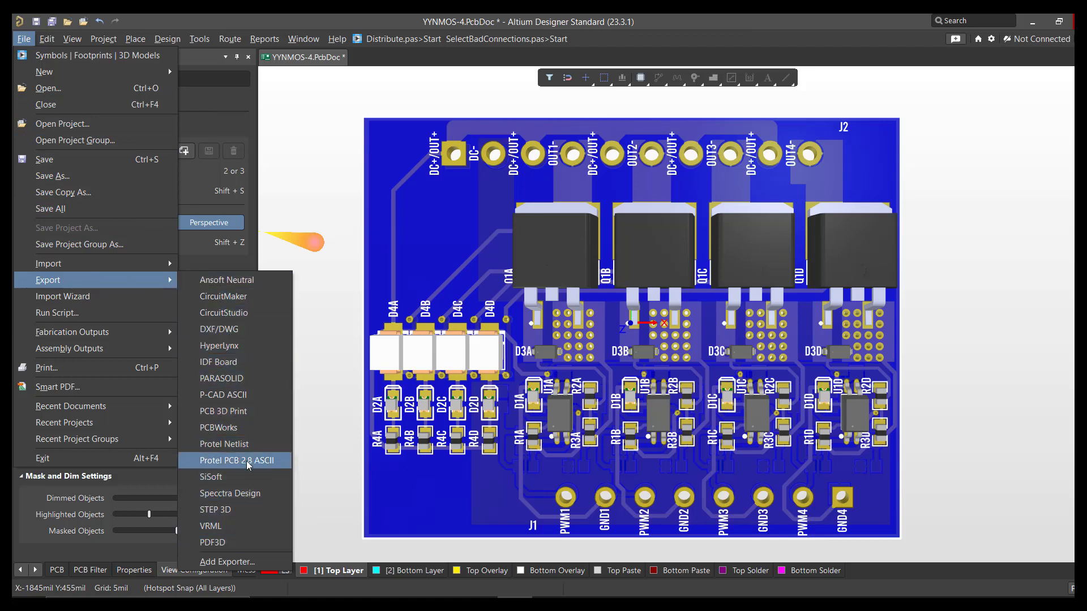
{"action": "left_click", "coordinate": [336, 393]}
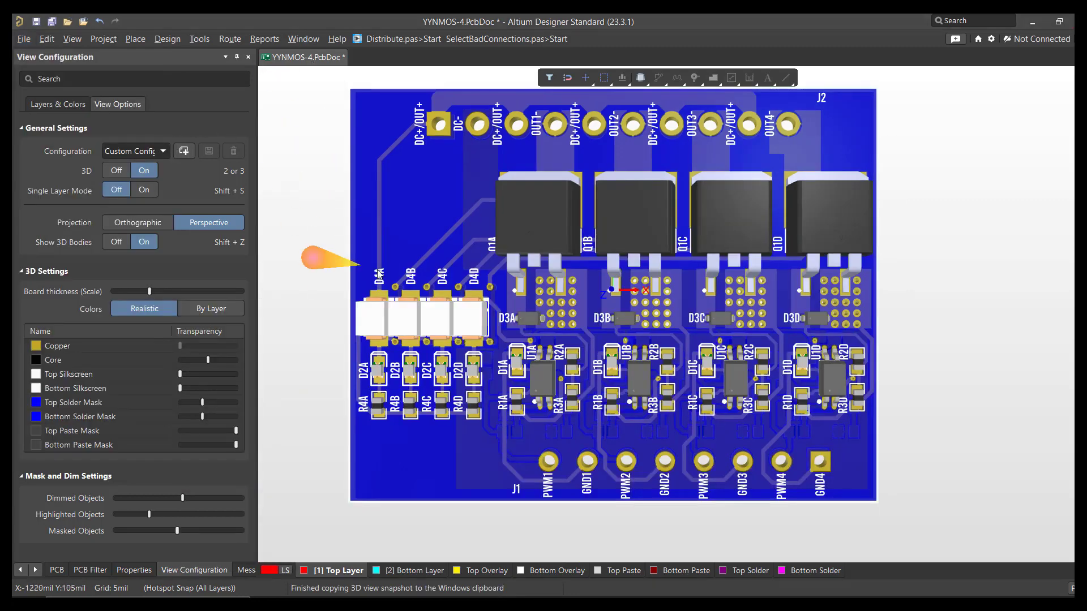
Step: Frame the whole board in 3D and copy a snapshot of the view to the clipboard at Monitor Resolution (120 DPI)
{"action": "mouse_move", "coordinate": [474, 300]}
{"action": "right_mouse_down"}
{"action": "mouse_move", "coordinate": [467, 325]}
{"action": "mouse_move", "coordinate": [481, 298]}
{"action": "right_mouse_up"}
{"action": "scroll", "coordinate": [468, 321], "scroll_direction": "down", "scroll_amount": 1, "text": "ctrl"}
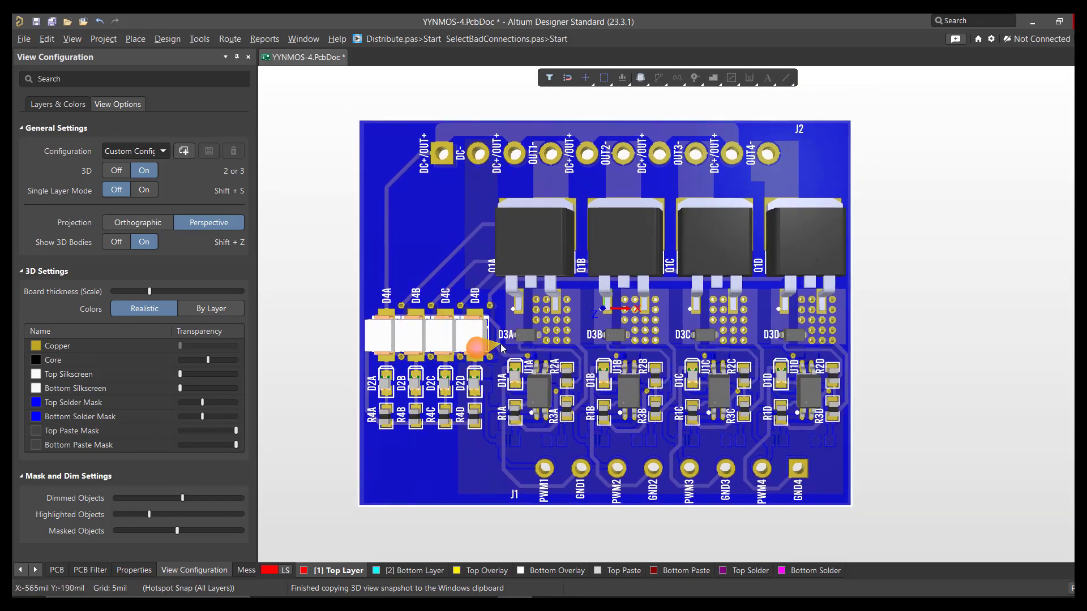
{"action": "scroll", "coordinate": [499, 345], "scroll_direction": "up", "scroll_amount": 1, "text": "ctrl"}
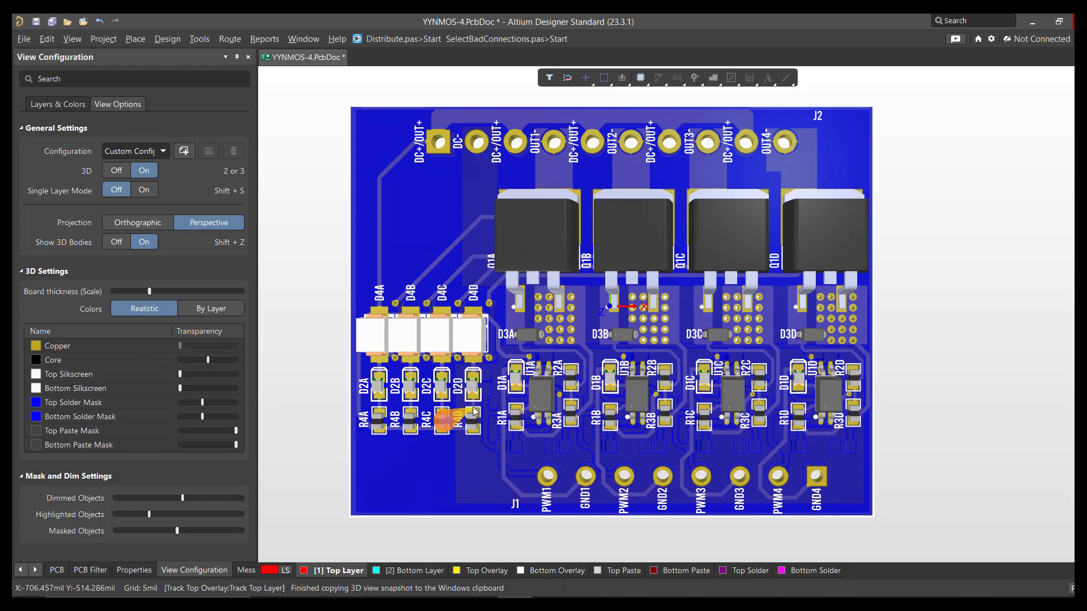
{"action": "key", "text": "ctrl+c"}
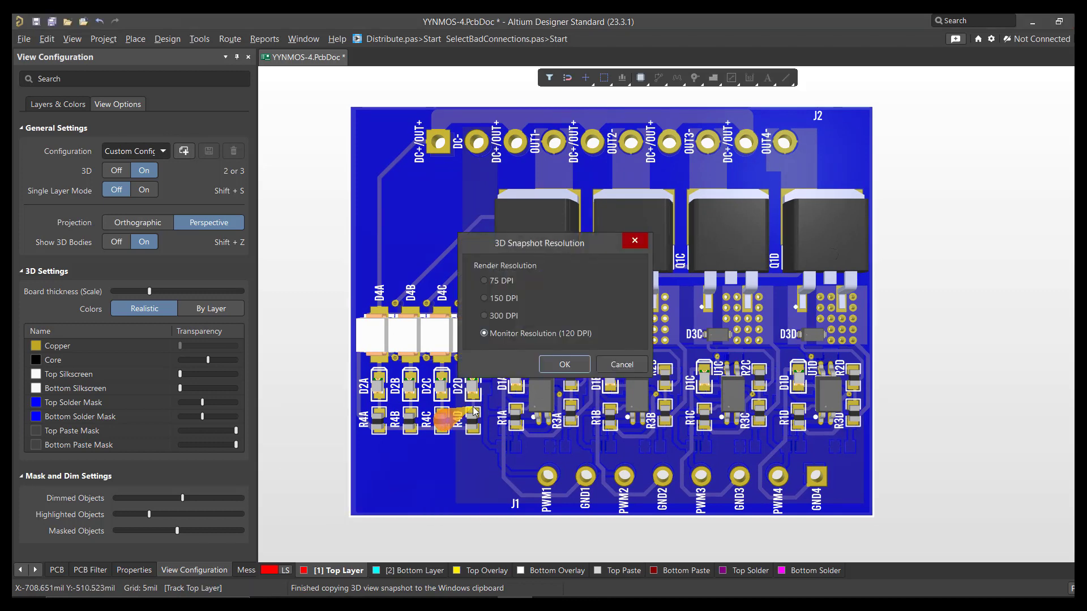
{"action": "left_click_drag", "start_coordinate": [555, 243], "coordinate": [600, 226]}
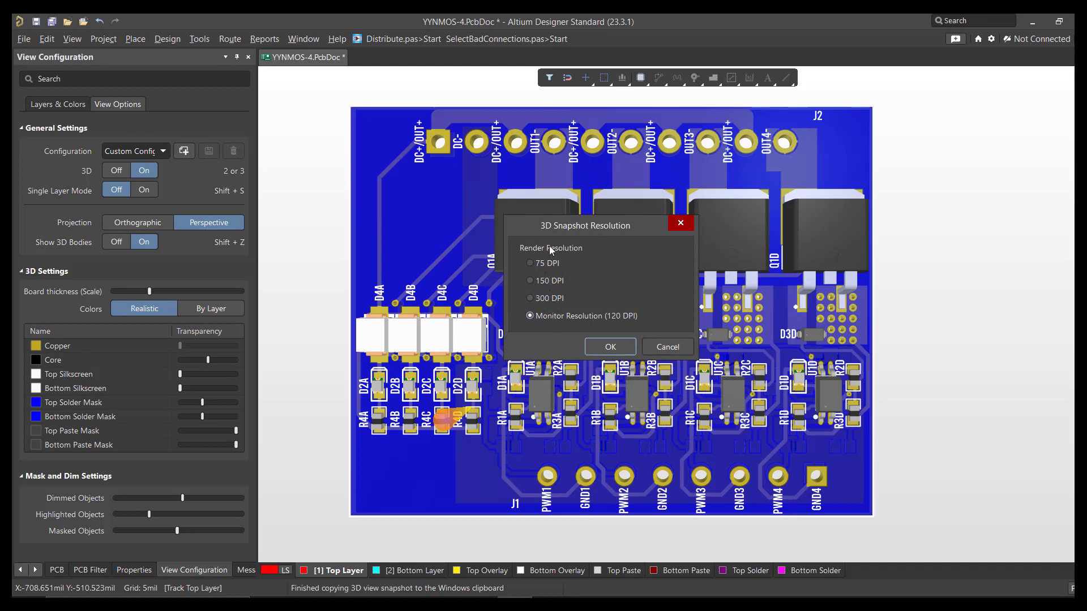
{"action": "left_click", "coordinate": [607, 348]}
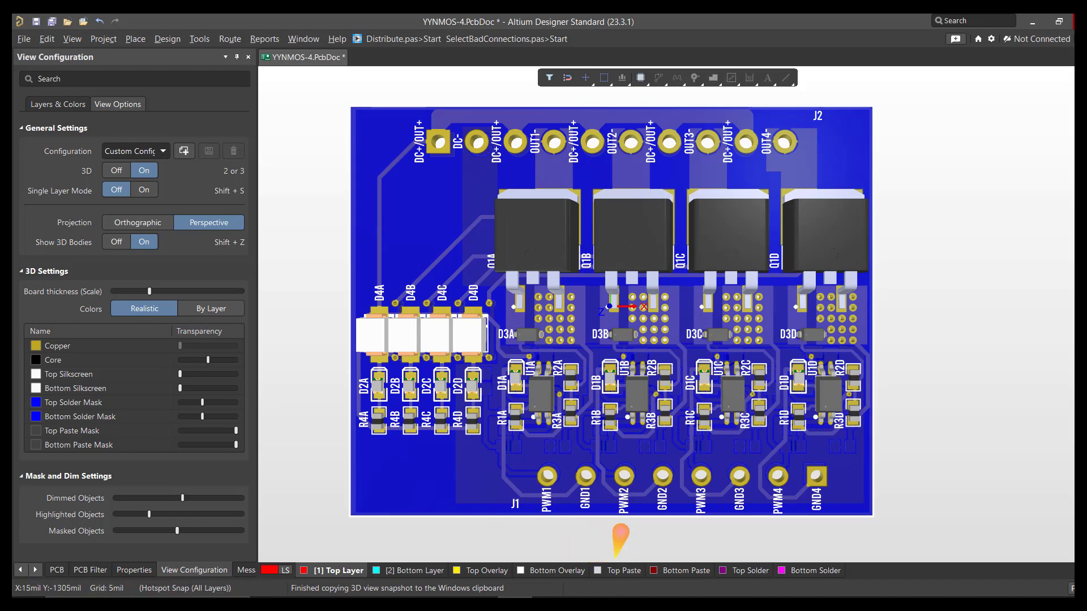
Step: Switch to the blank Word document, paste the copied 3D board snapshot into it and inspect the image up close
{"action": "key", "text": "alt+Tab"}
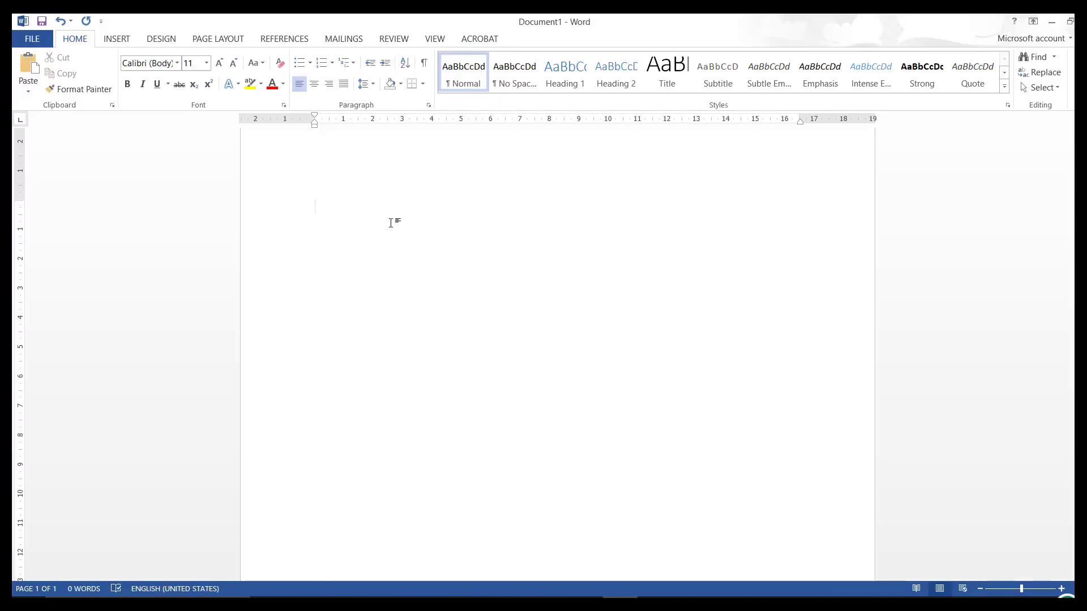
{"action": "key", "text": "ctrl+v"}
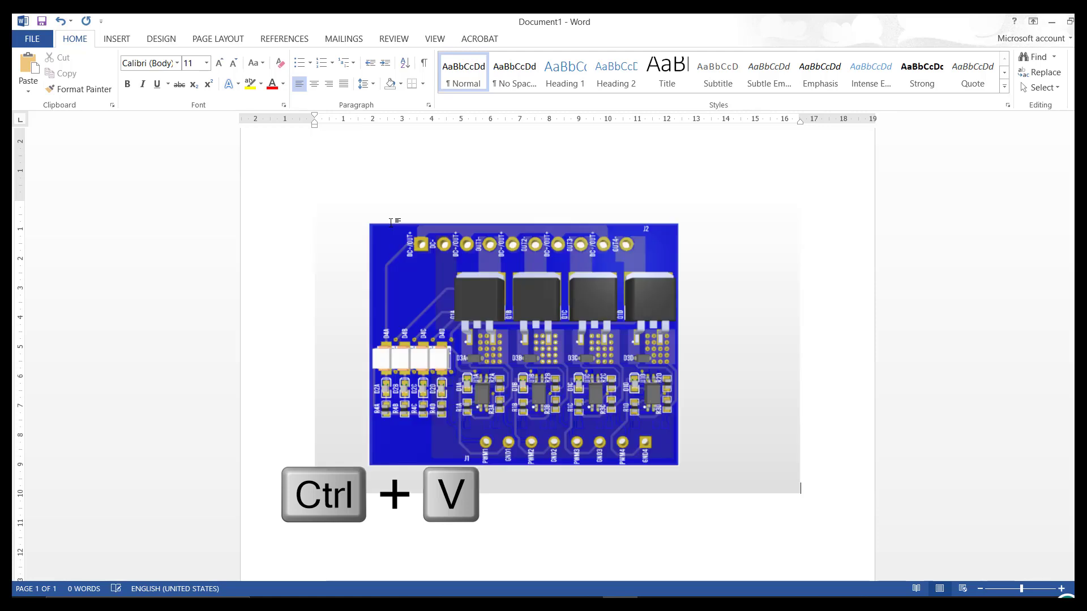
{"action": "scroll", "coordinate": [404, 311], "scroll_direction": "up", "scroll_amount": 15, "text": "ctrl"}
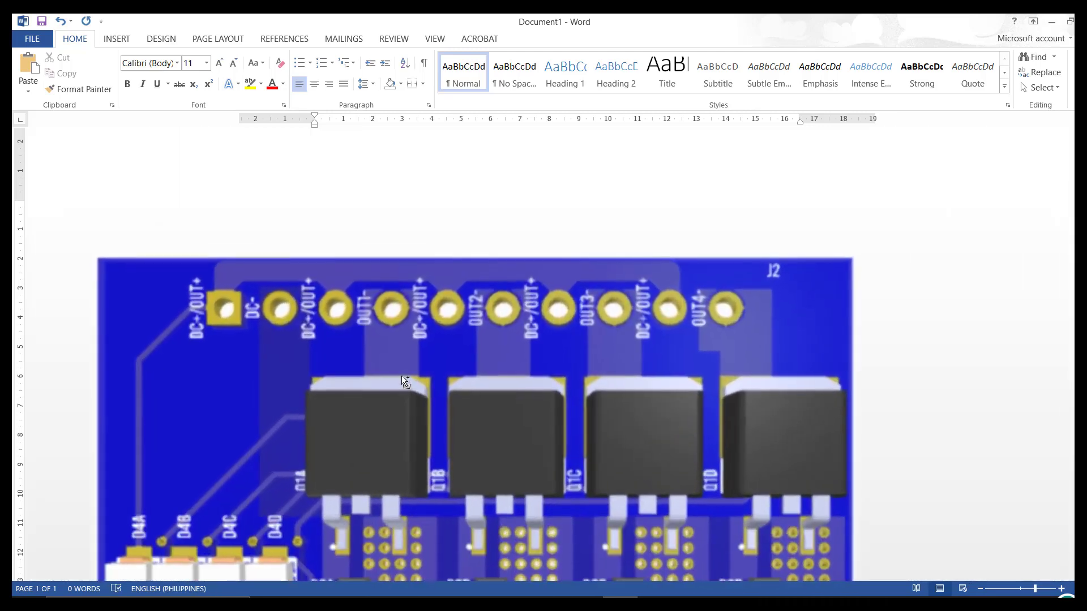
{"action": "scroll", "coordinate": [402, 375], "scroll_direction": "down", "scroll_amount": 5}
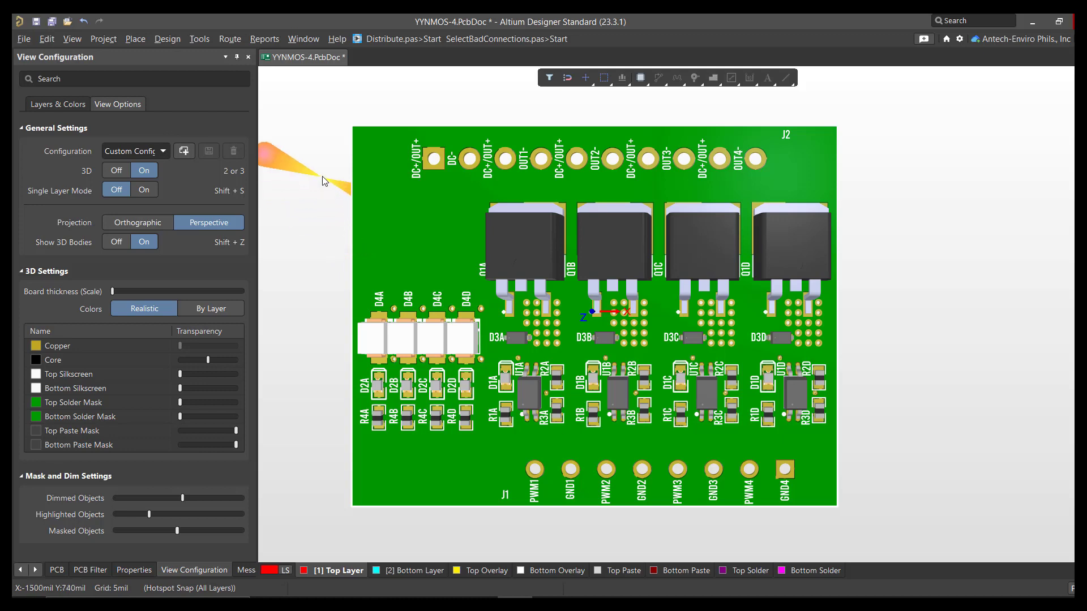
Step: Start a PCB 3D Print export of the board as YYNMOS-4.png in the History folder and bring up its print settings
{"action": "left_click", "coordinate": [23, 40]}
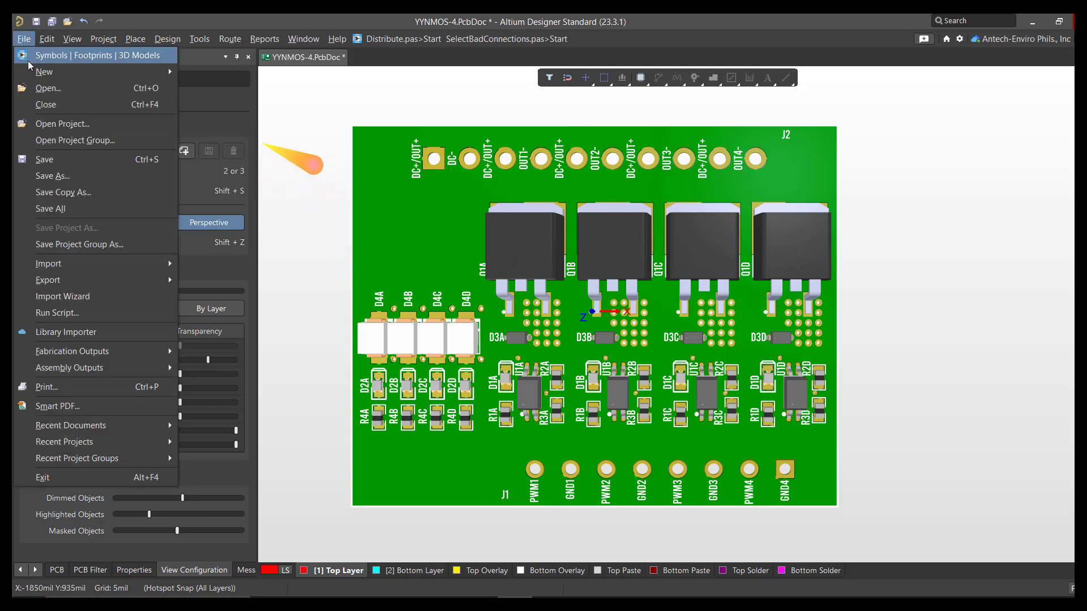
{"action": "mouse_move", "coordinate": [82, 282]}
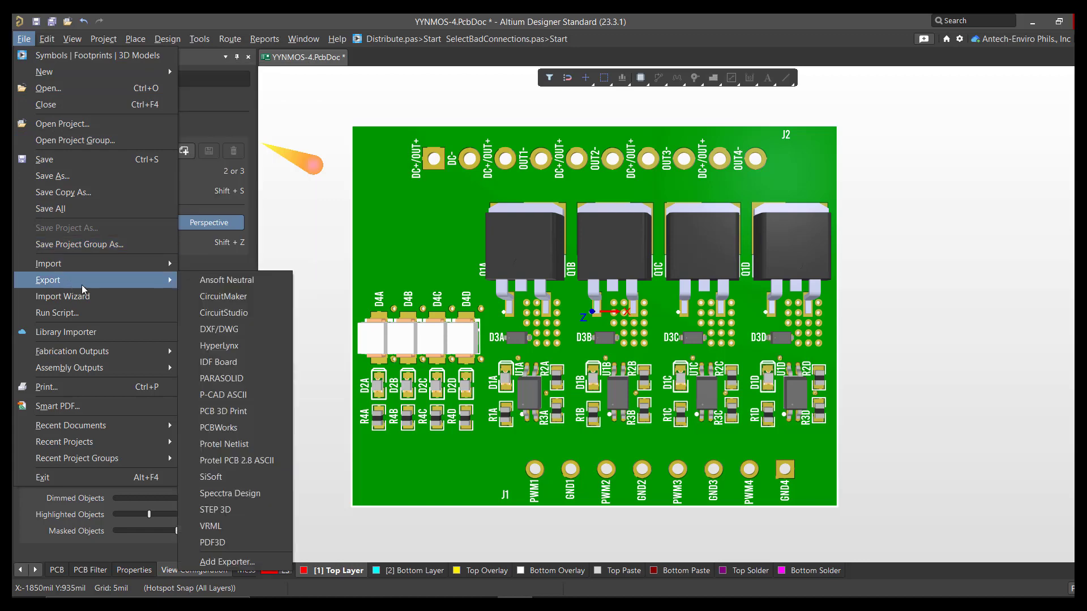
{"action": "left_click", "coordinate": [280, 418]}
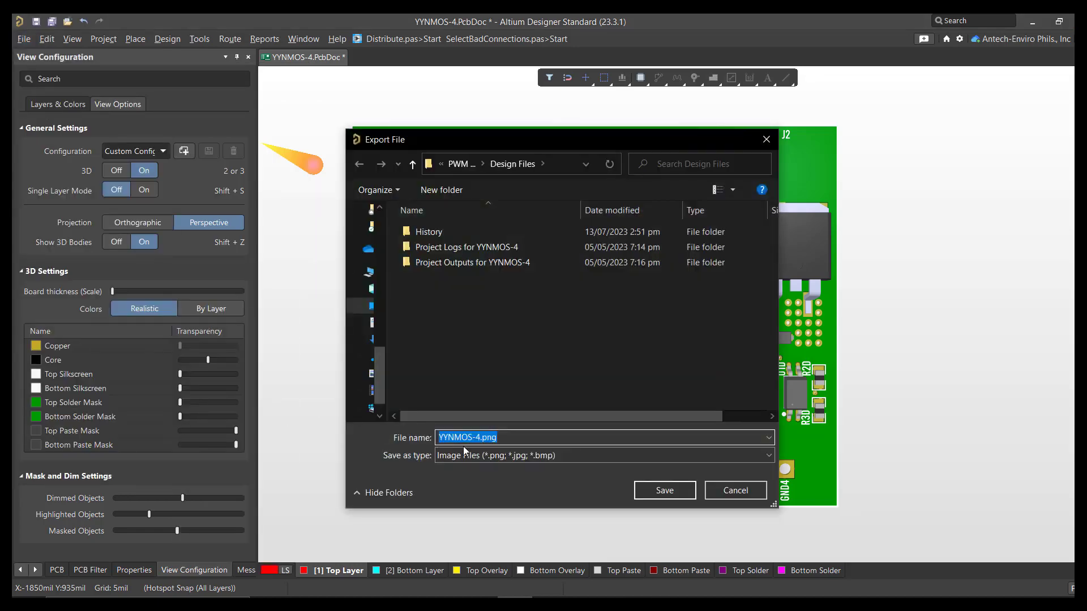
{"action": "double_click", "coordinate": [428, 231]}
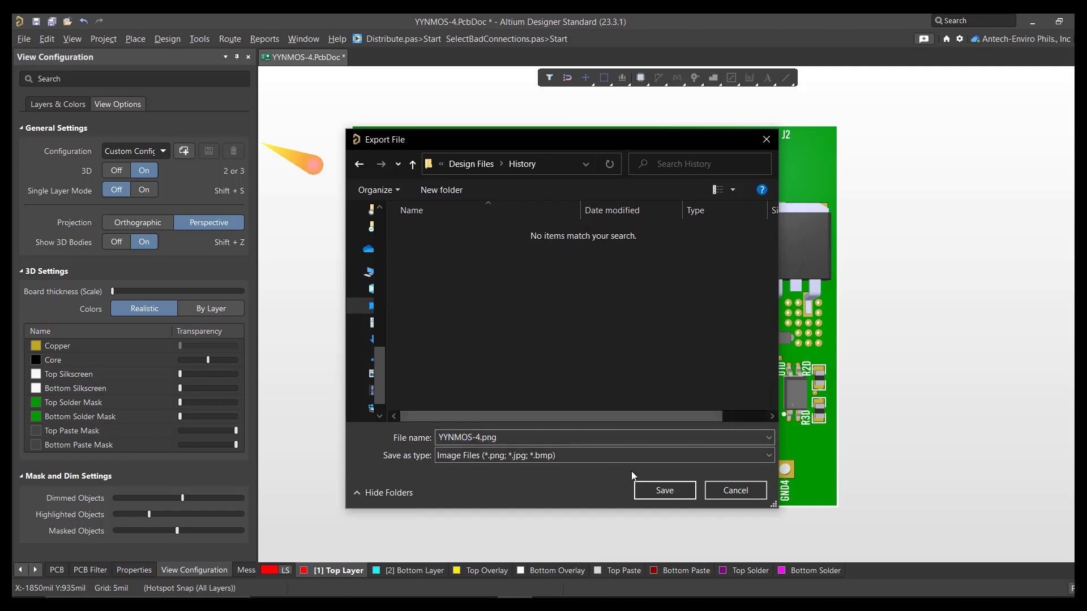
{"action": "left_click", "coordinate": [665, 493]}
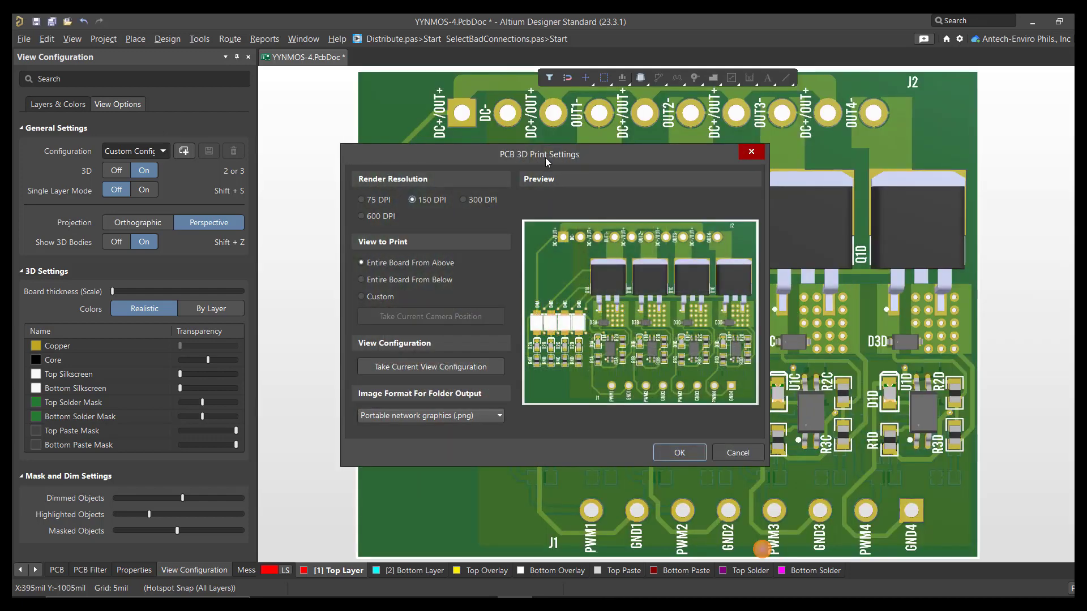
{"action": "left_click_drag", "start_coordinate": [546, 158], "coordinate": [593, 183]}
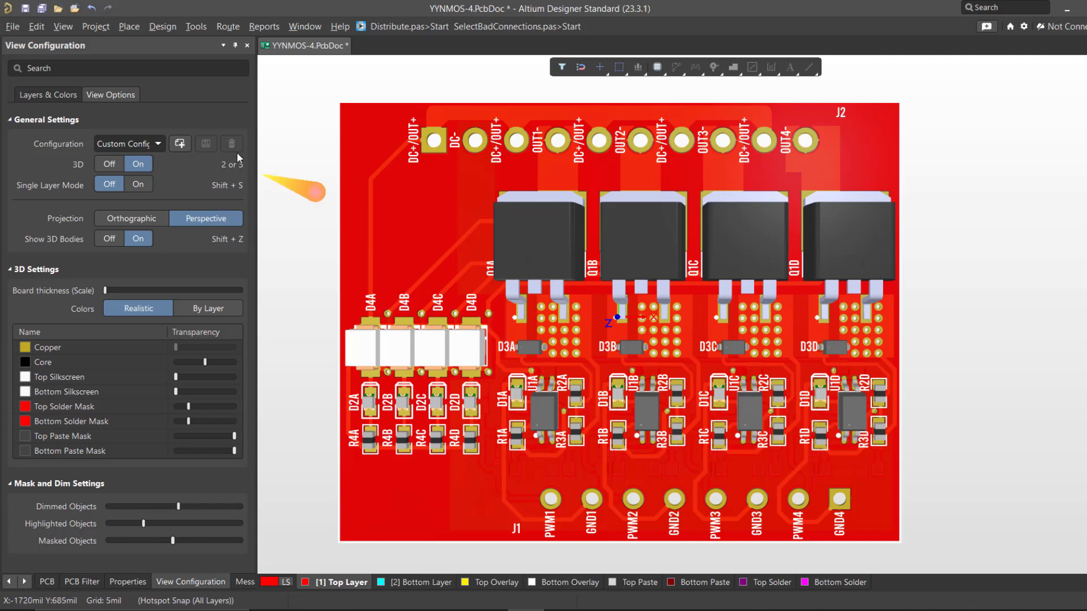
Step: Switch to Adobe Acrobat Pro and look at the 3D PDF of the YYNMOS-4 board
{"action": "mouse_move", "coordinate": [684, 599]}
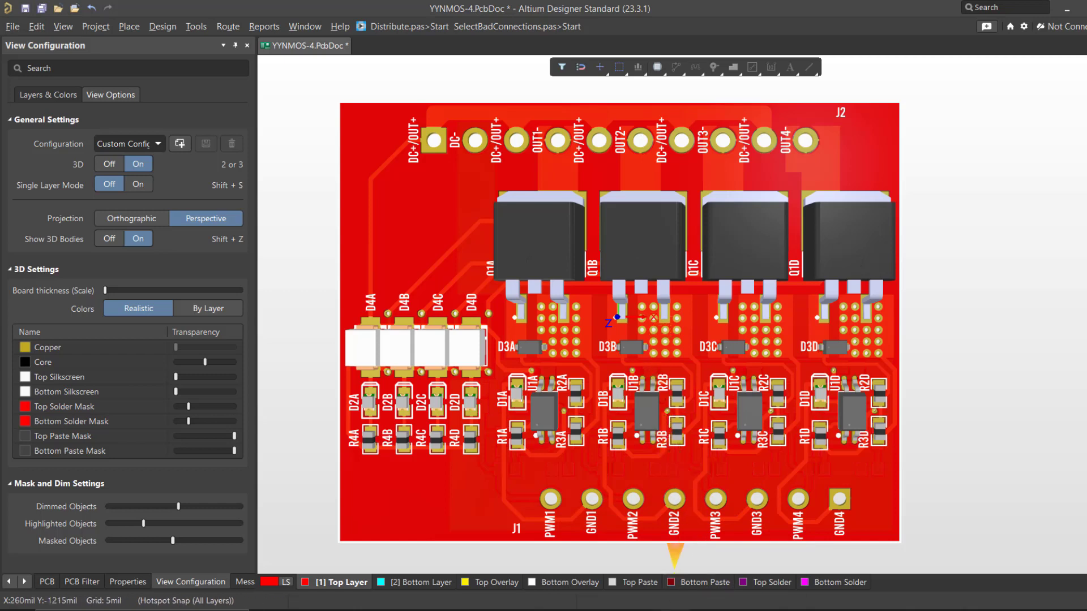
{"action": "left_click", "coordinate": [694, 582]}
{"action": "left_click", "coordinate": [642, 340]}
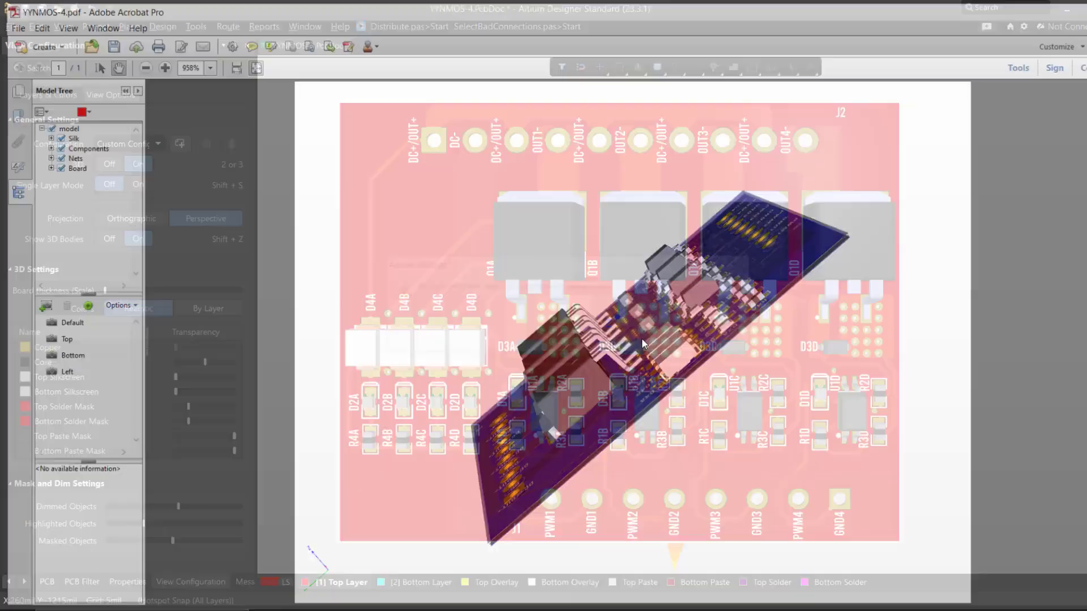
Step: Tilt the red board in Altium Designer and start a PDF3D export to YYNMOS-4.pdf in the History folder, replacing the existing file
{"action": "right_click_drag", "start_coordinate": [611, 321], "coordinate": [624, 330]}
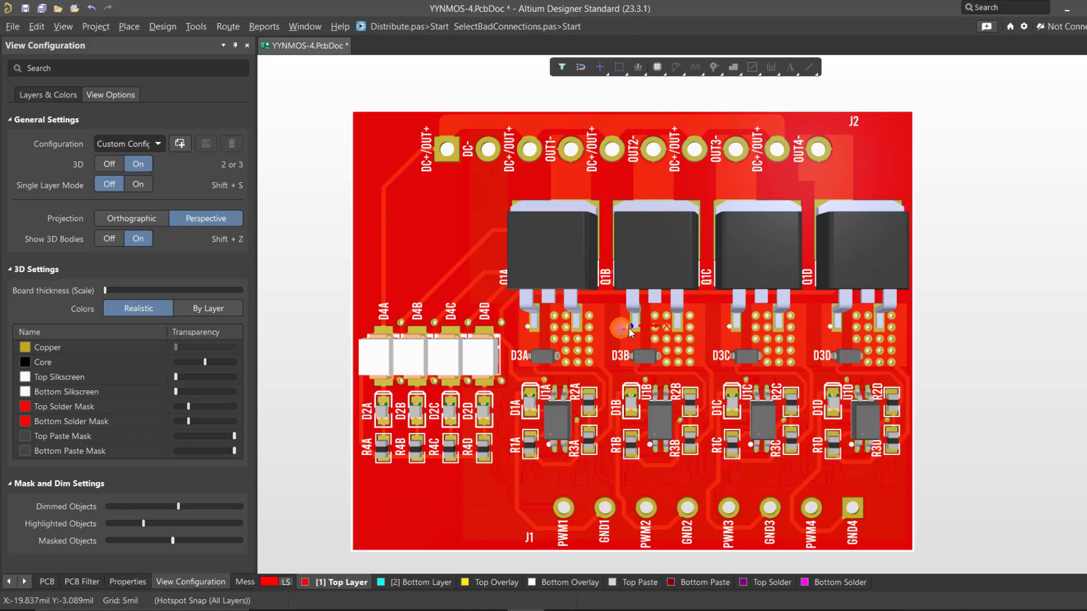
{"action": "right_click_drag", "start_coordinate": [698, 259], "coordinate": [583, 276], "text": "shift"}
{"action": "left_click", "coordinate": [13, 26]}
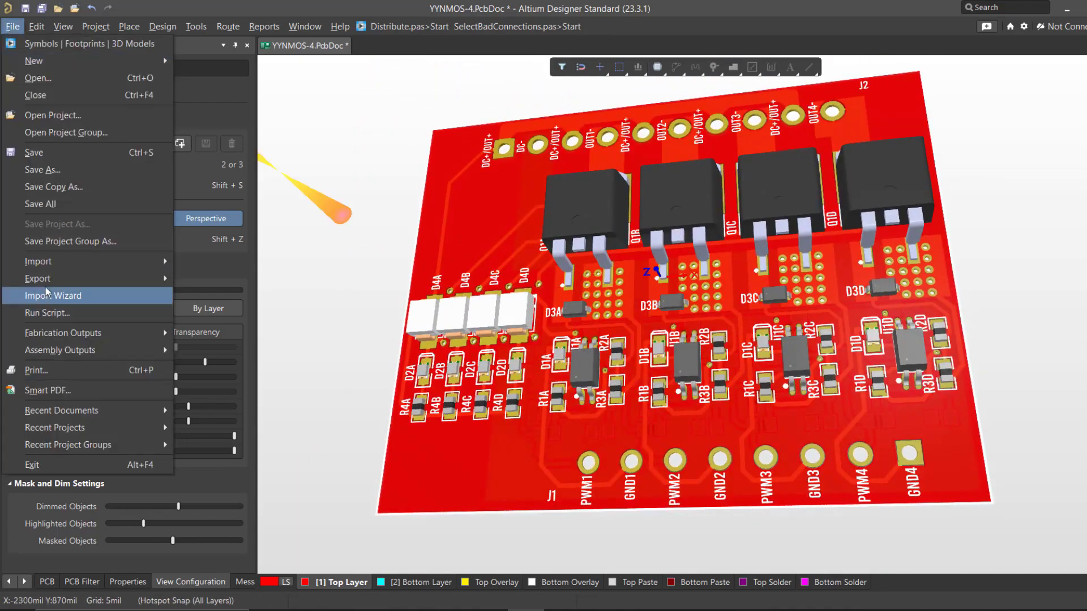
{"action": "mouse_move", "coordinate": [127, 281]}
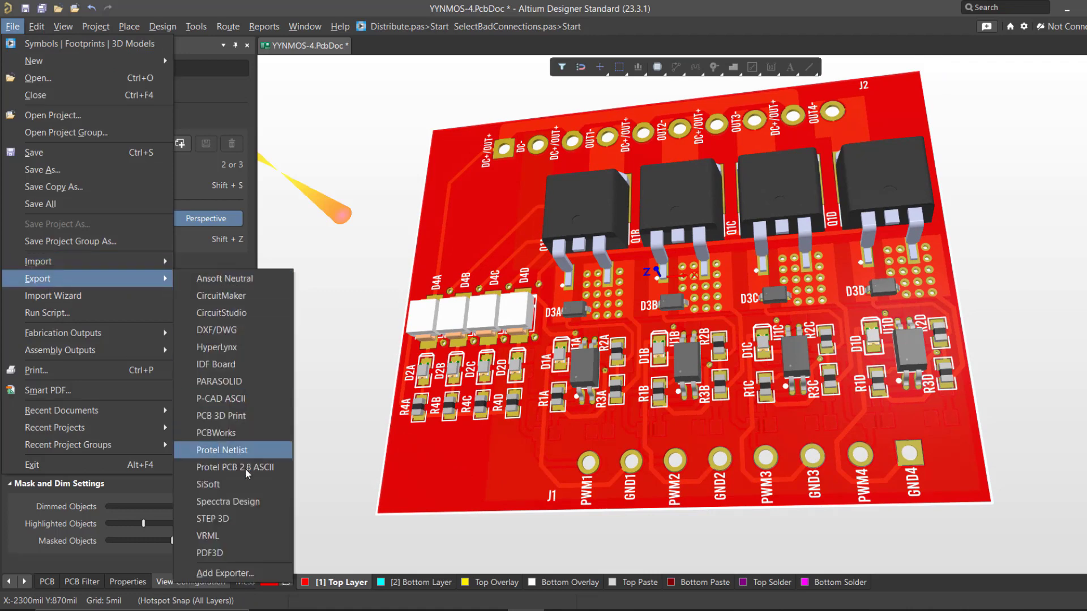
{"action": "left_click", "coordinate": [235, 551]}
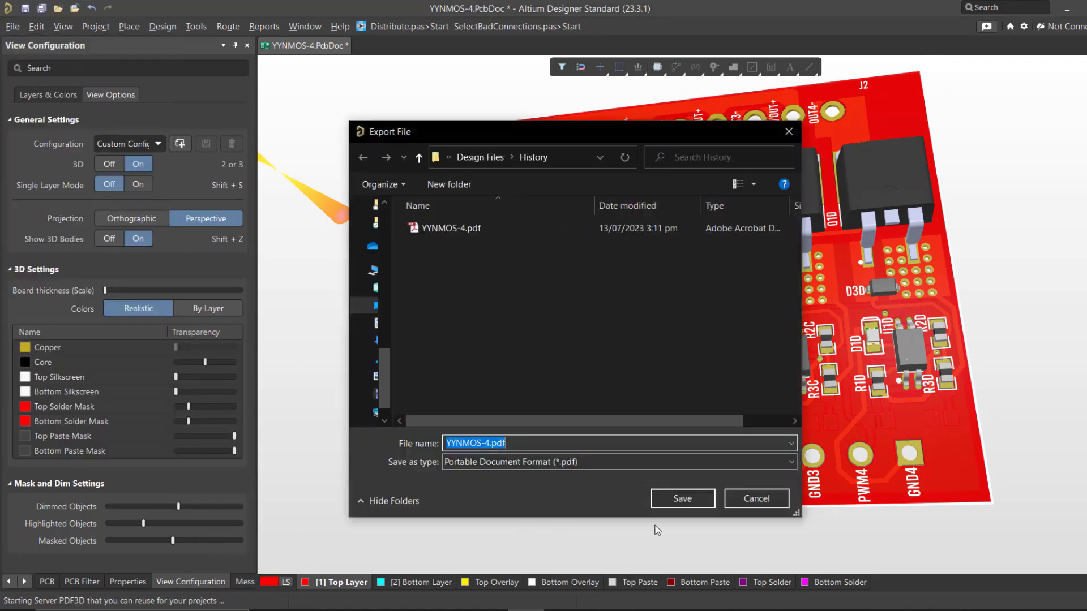
{"action": "left_click", "coordinate": [683, 498]}
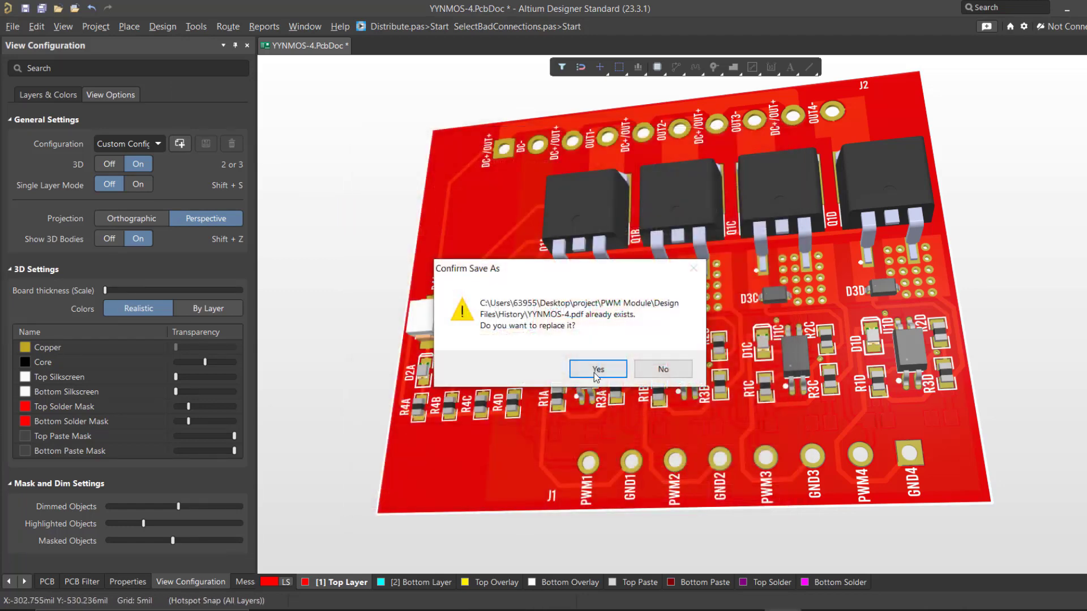
{"action": "left_click", "coordinate": [595, 370]}
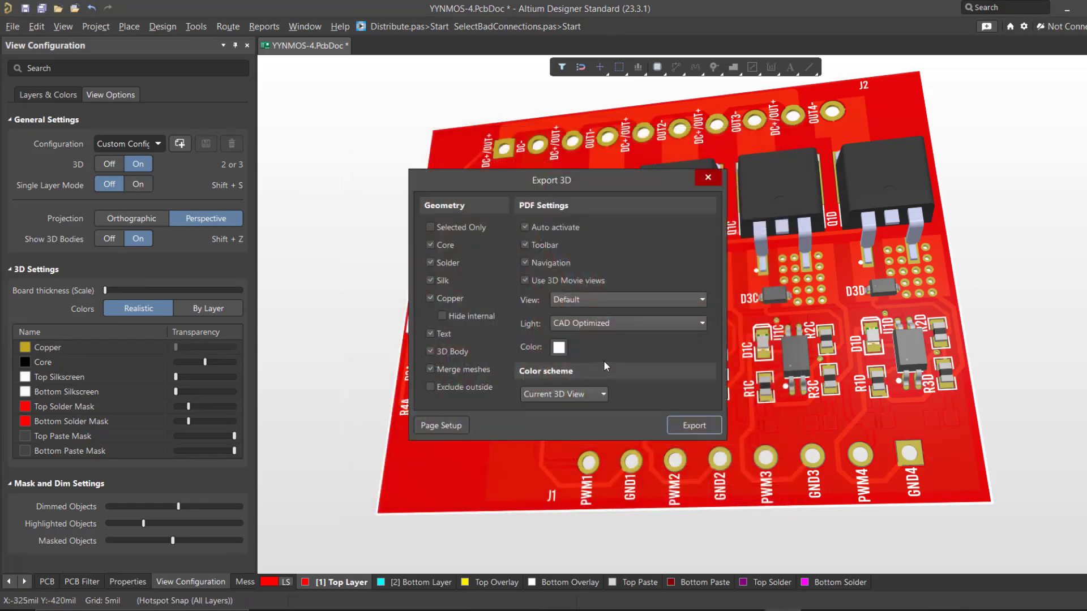
Step: Export the 3D PDF with Default view, CAD Optimized light and the Current 3D View colour scheme, and maximize it in Adobe Acrobat Pro
{"action": "left_click_drag", "start_coordinate": [609, 180], "coordinate": [672, 188]}
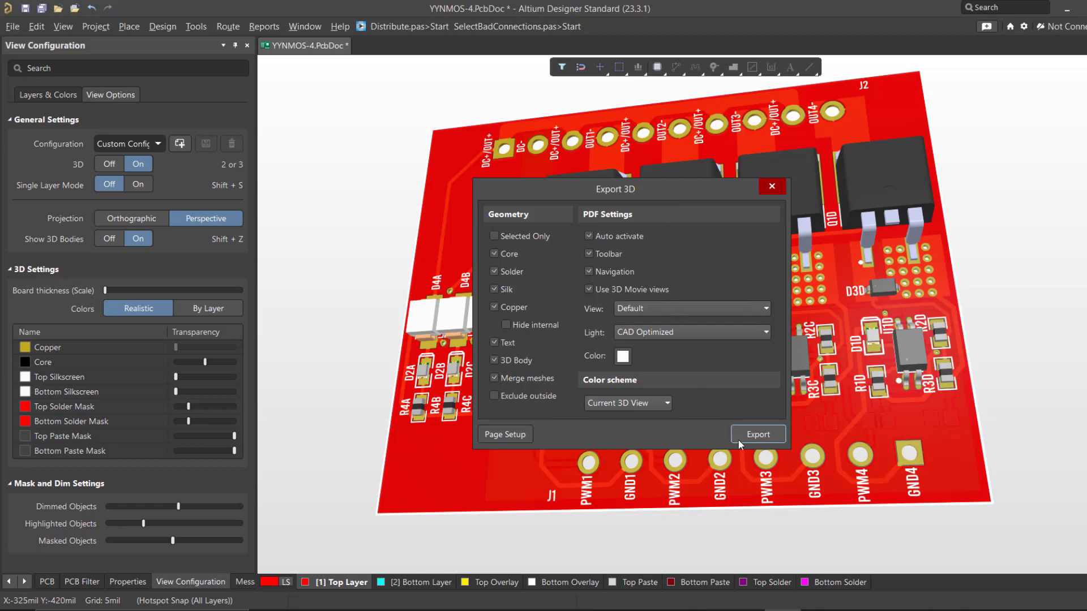
{"action": "left_click", "coordinate": [758, 434]}
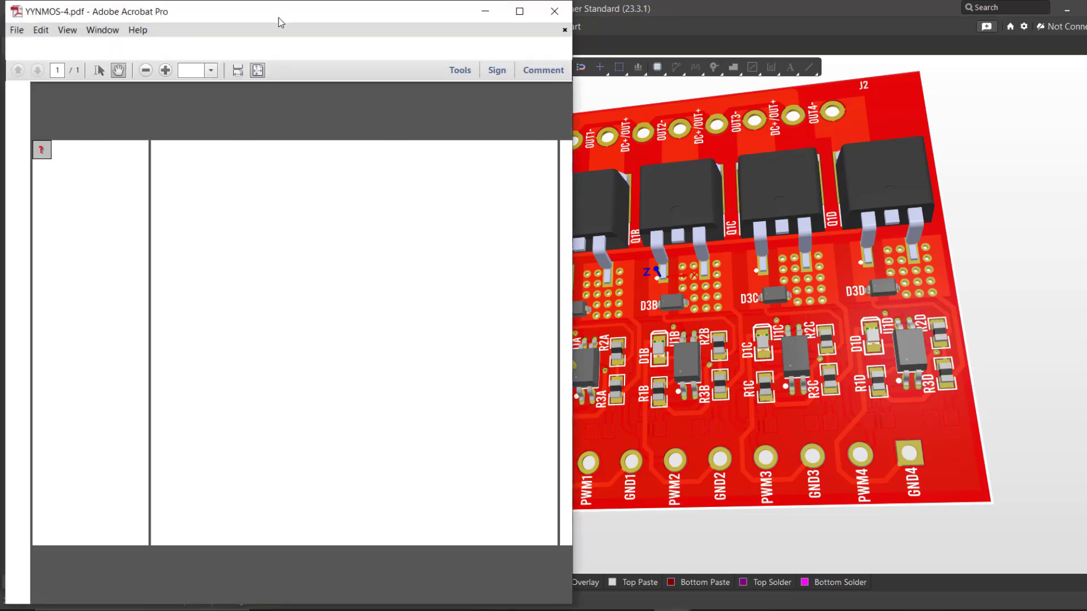
{"action": "left_click_drag", "start_coordinate": [280, 20], "coordinate": [376, 36]}
{"action": "double_click", "coordinate": [376, 37]}
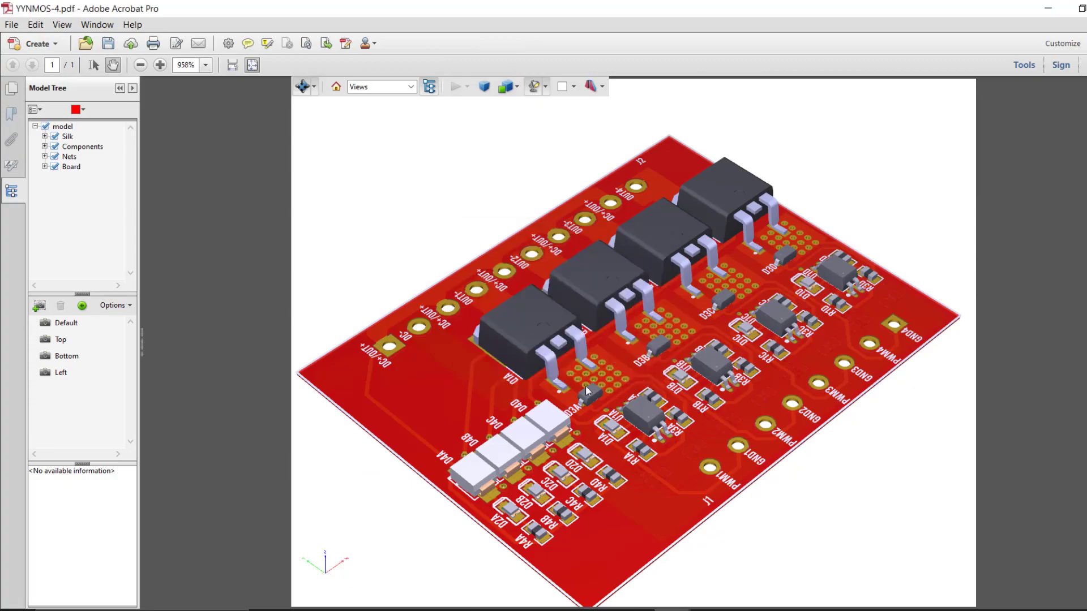
Step: Orbit the exported 3D board in the PDF to examine its top, edge and underside
{"action": "left_click_drag", "start_coordinate": [587, 391], "coordinate": [532, 310]}
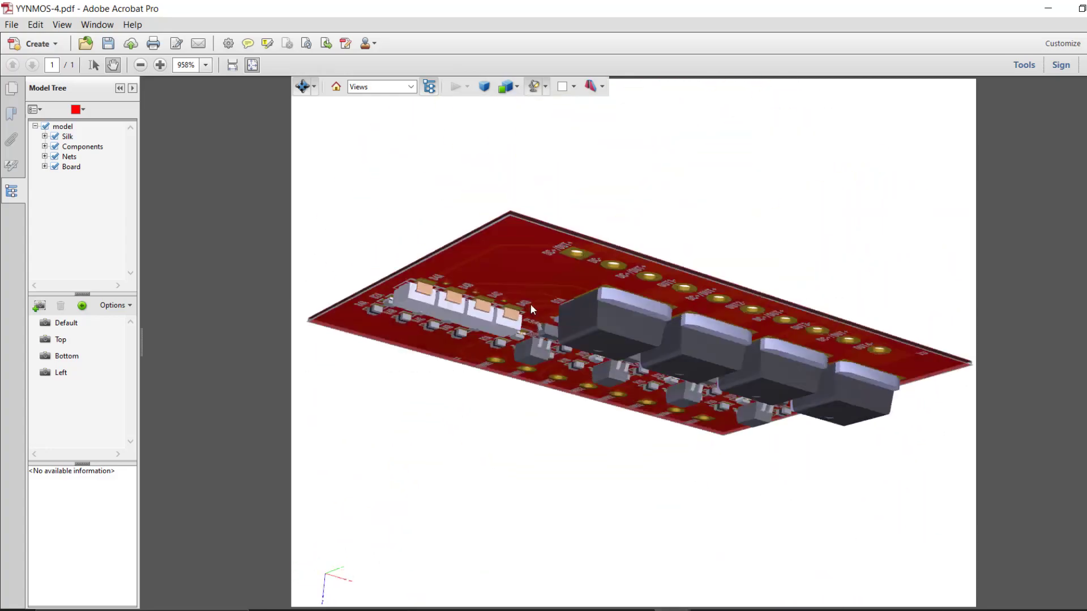
{"action": "left_click_drag", "start_coordinate": [401, 177], "coordinate": [837, 381]}
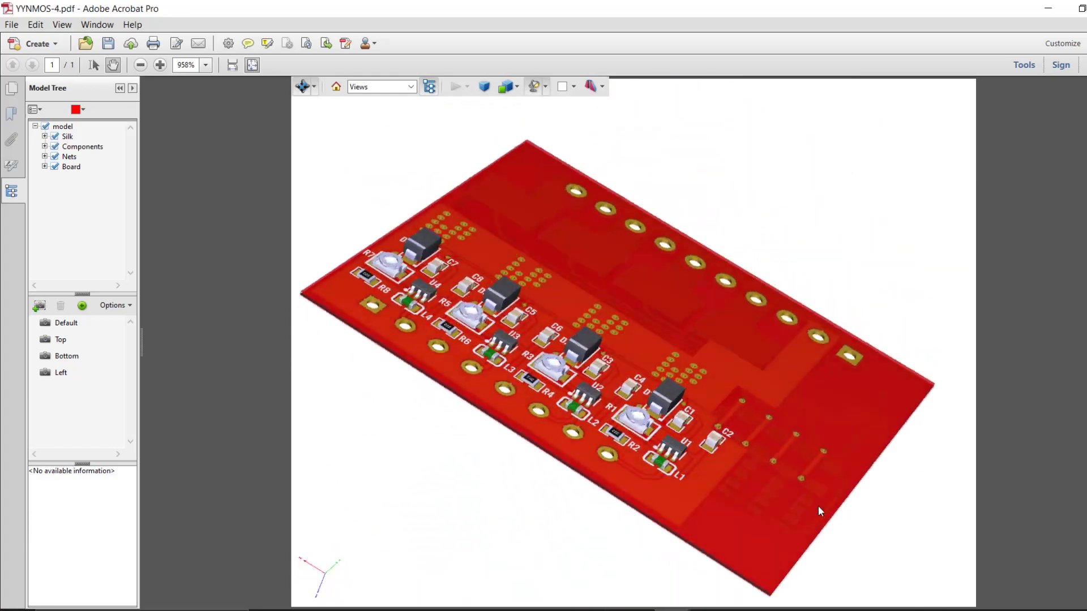
{"action": "left_click_drag", "start_coordinate": [821, 512], "coordinate": [698, 211]}
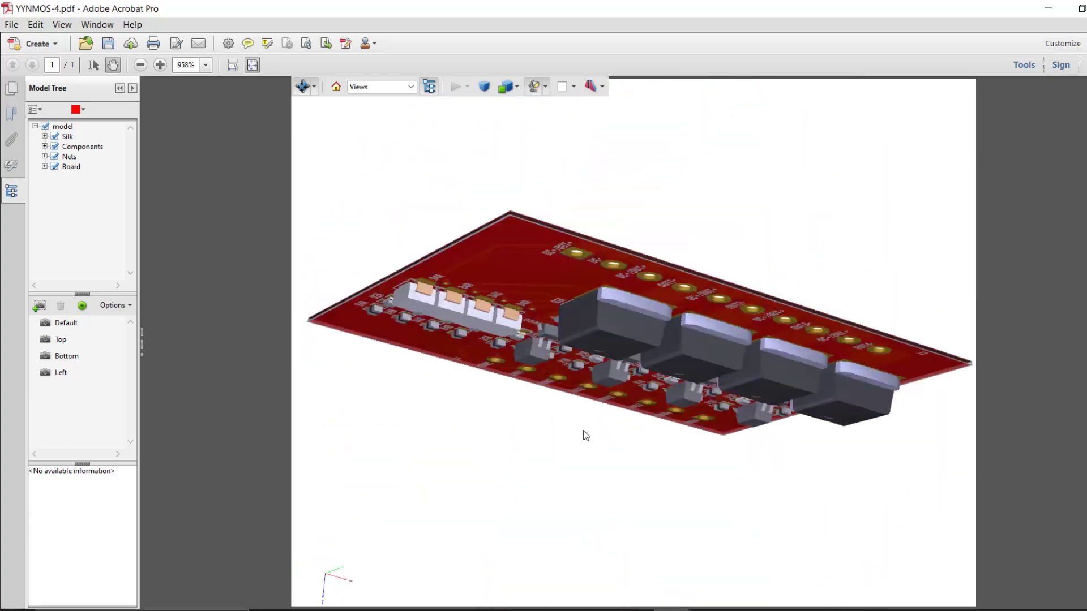
{"action": "left_click_drag", "start_coordinate": [405, 152], "coordinate": [487, 359]}
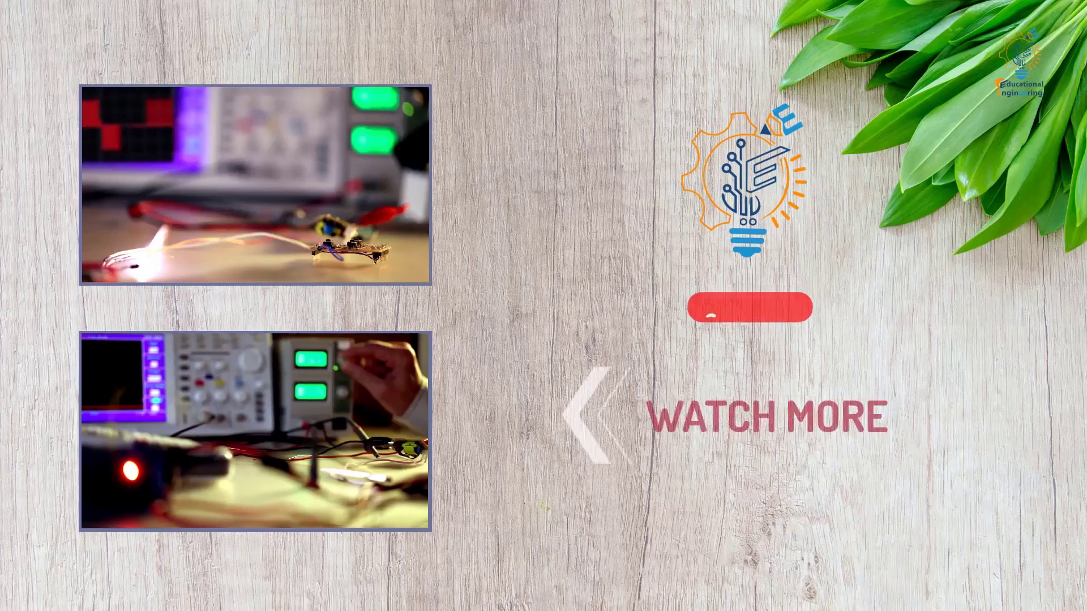